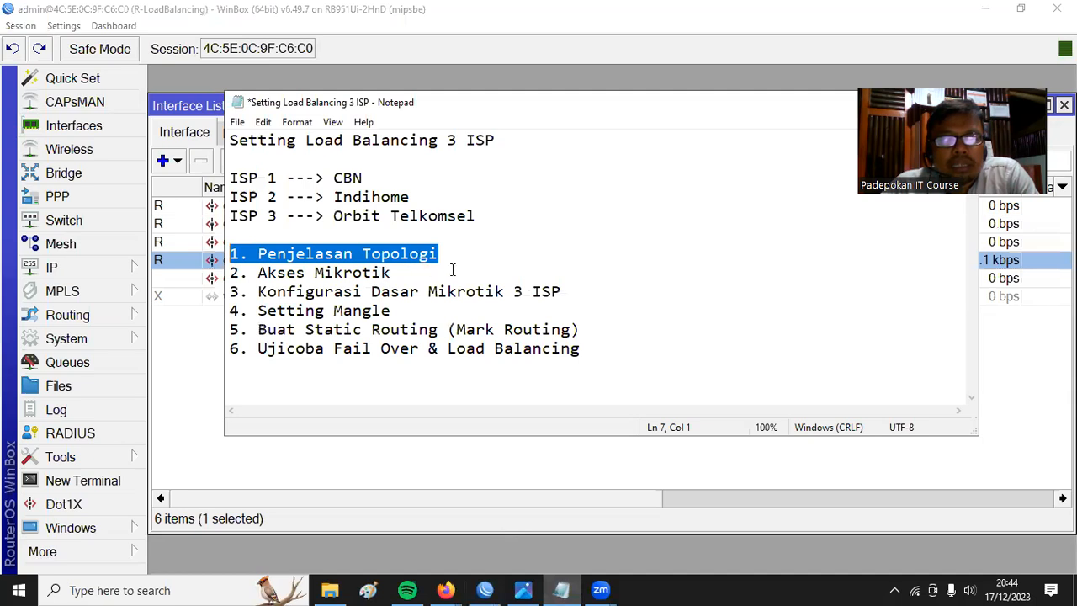
Step: Highlight outline item 3, "Konfigurasi Dasar Mikrotik 3 ISP", in the notes, and return to WinBox with all its windows closed
drag(589, 289, 215, 294)
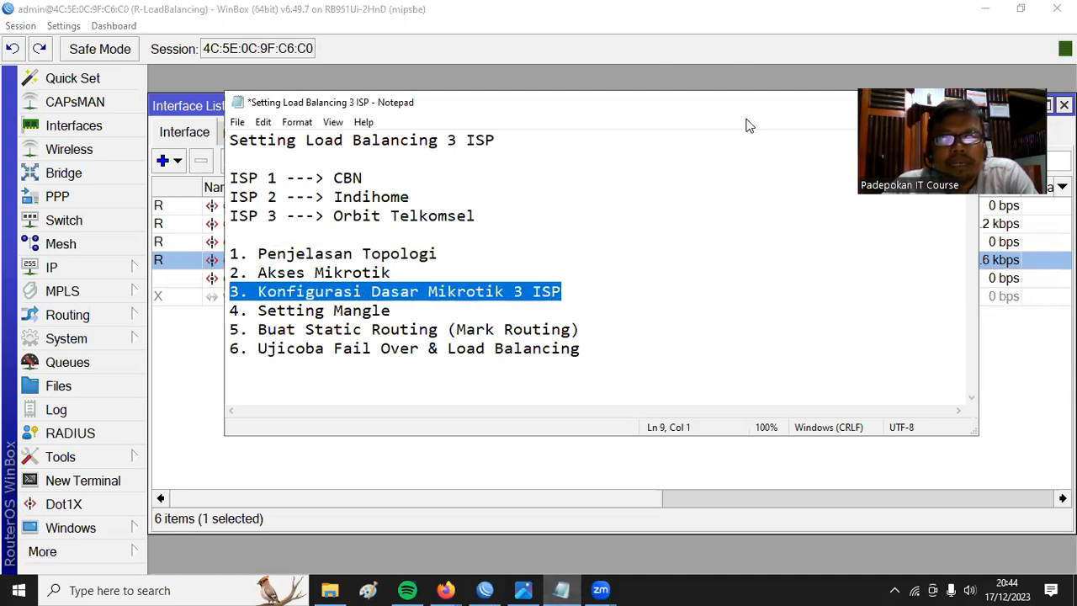
drag(733, 113, 656, 198)
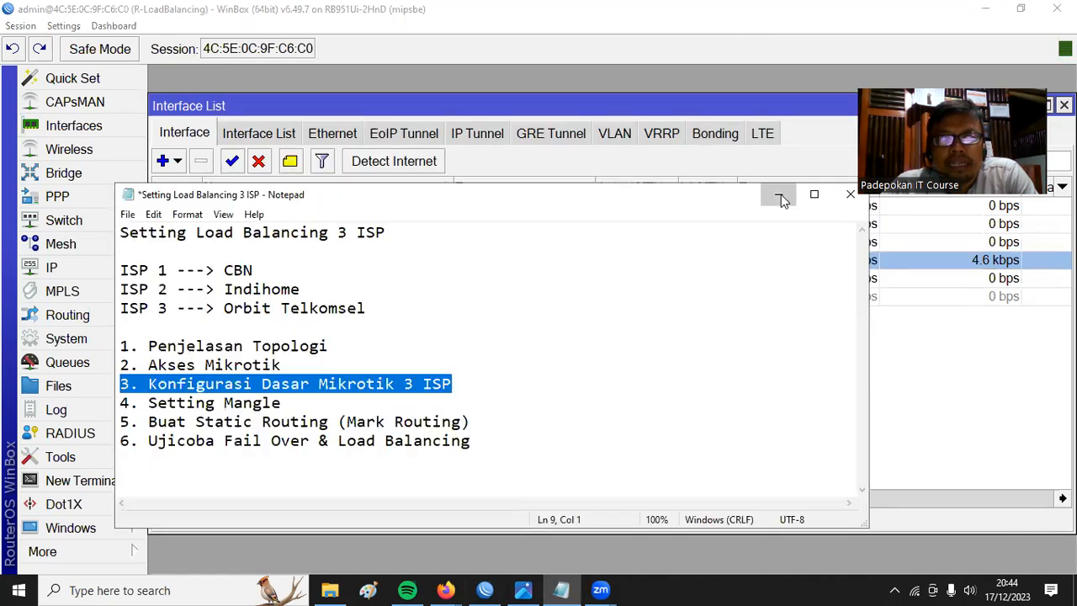
click(781, 194)
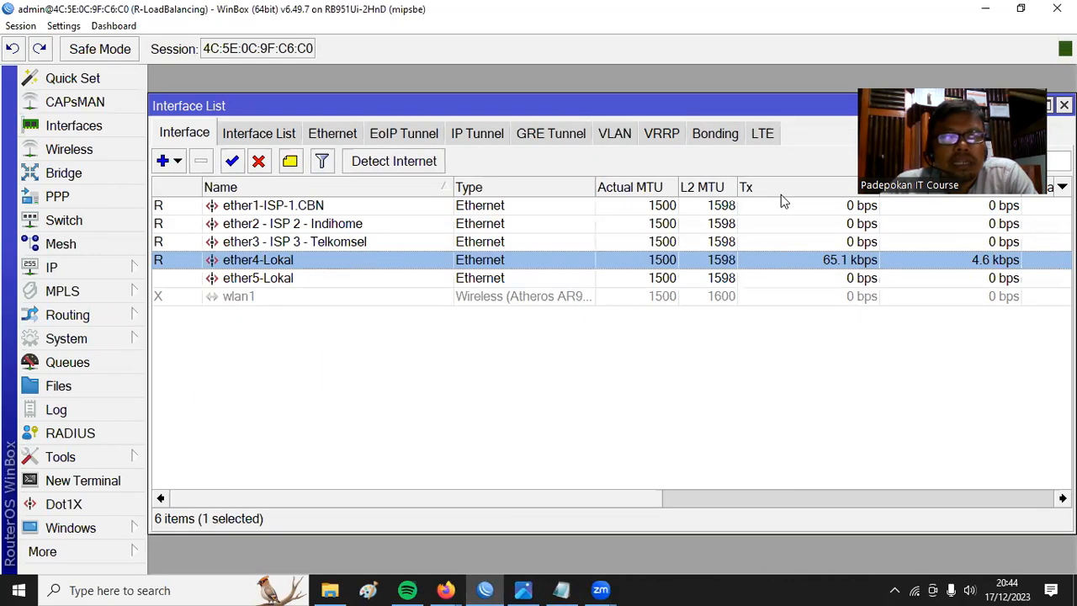
click(20, 25)
click(74, 150)
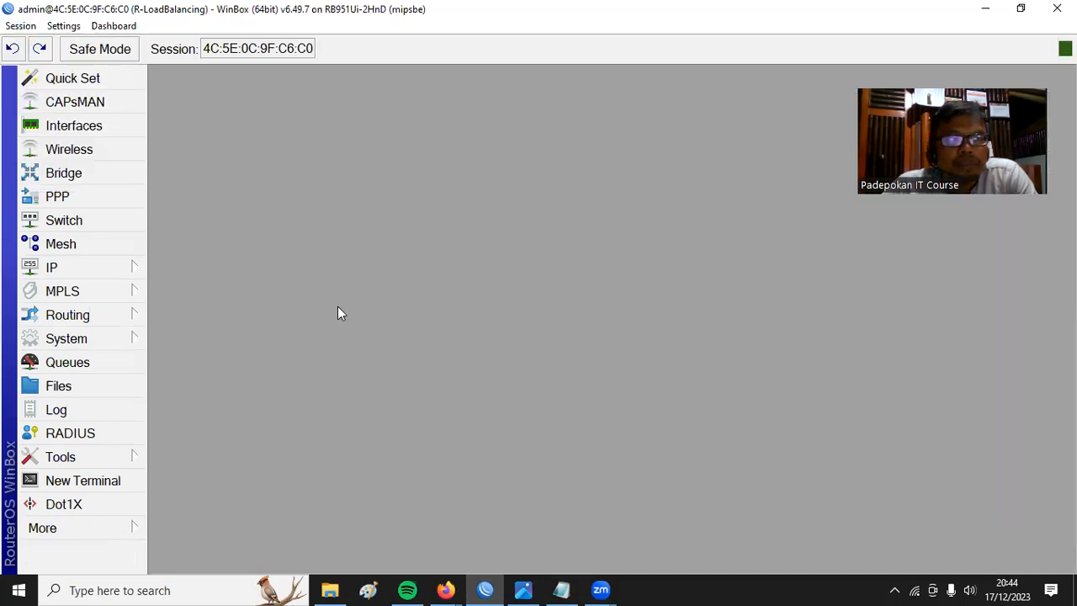
Step: Open the router's IP address list and review the address entry assigned to ether4-Lokal
click(74, 273)
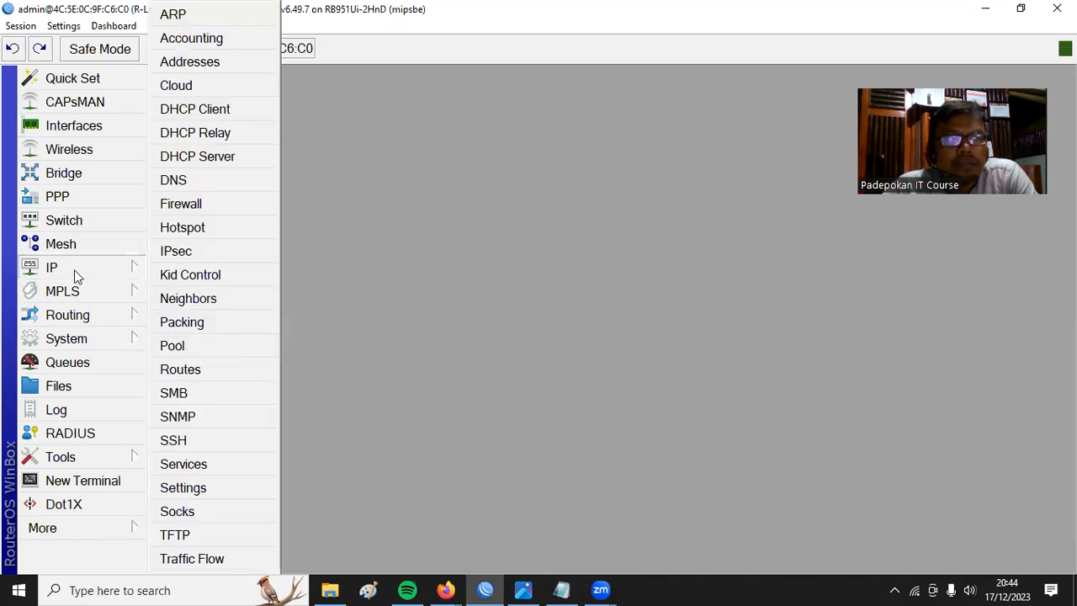
click(228, 69)
drag(392, 127, 374, 144)
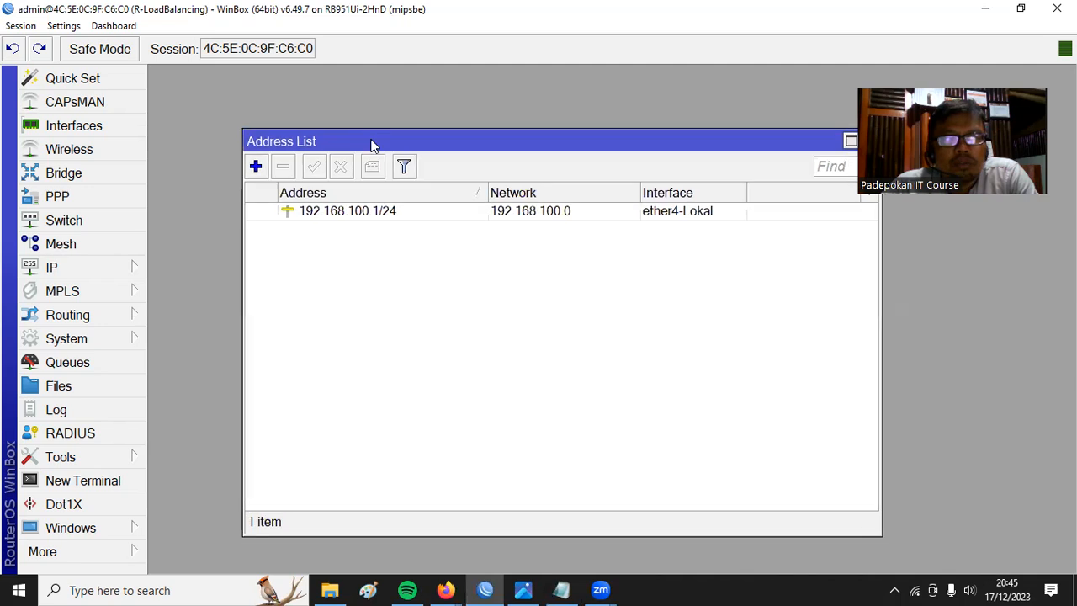
double_click(351, 213)
click(588, 233)
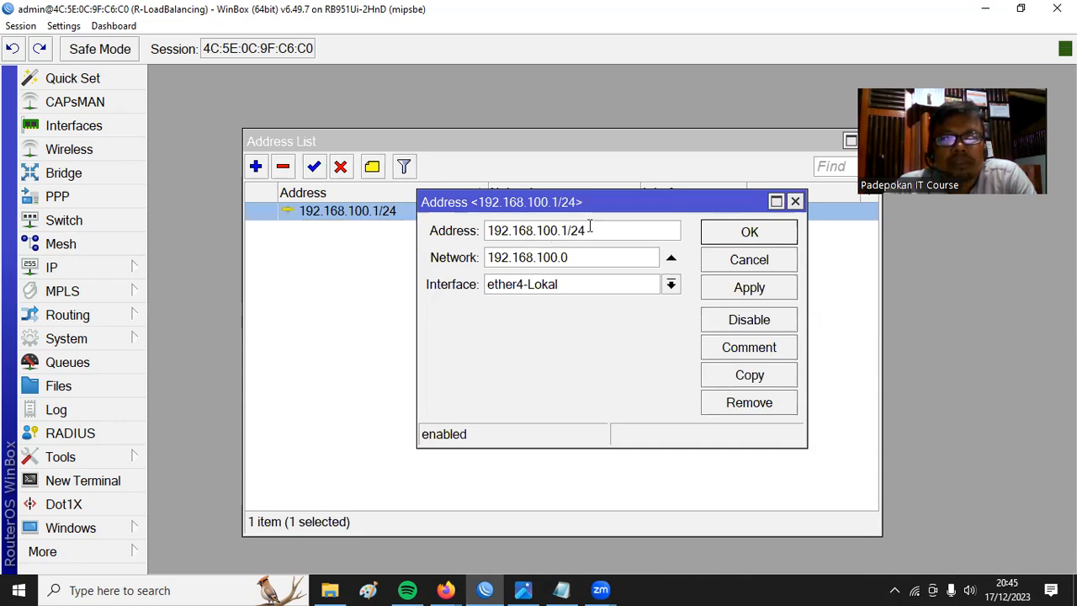
click(748, 235)
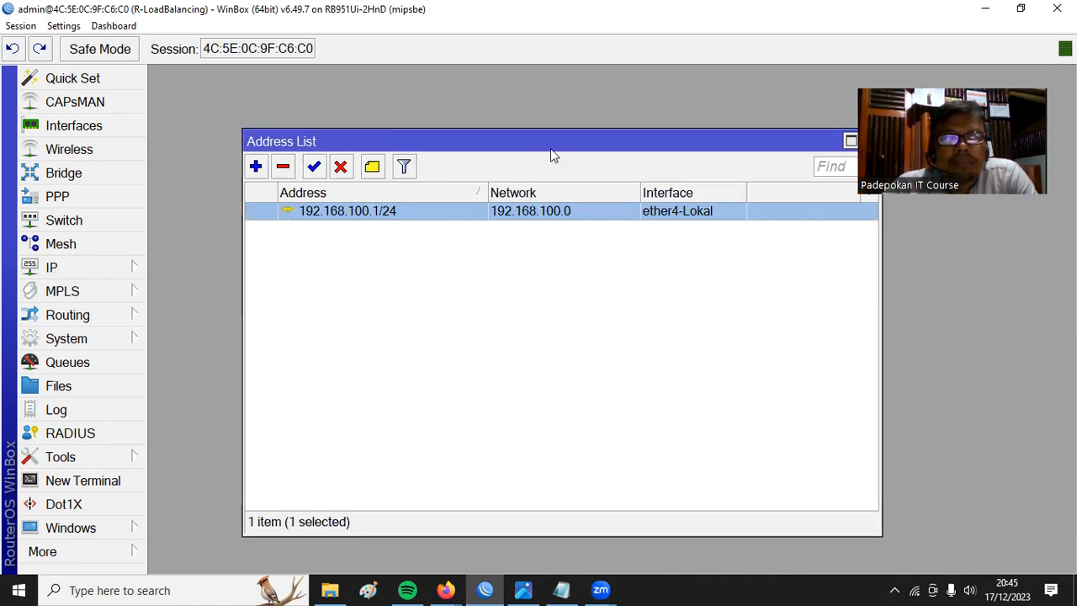
Step: Add a DHCP client on interface ether1-ISP-1.CBN with Add Default Route set to no
click(50, 269)
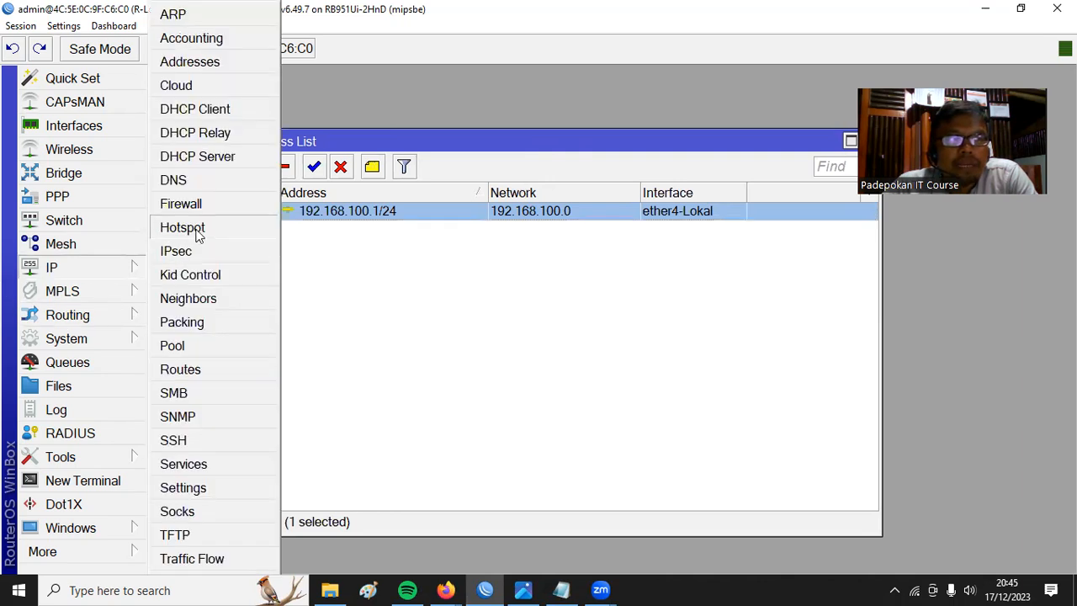
click(215, 112)
drag(386, 94, 324, 126)
click(241, 178)
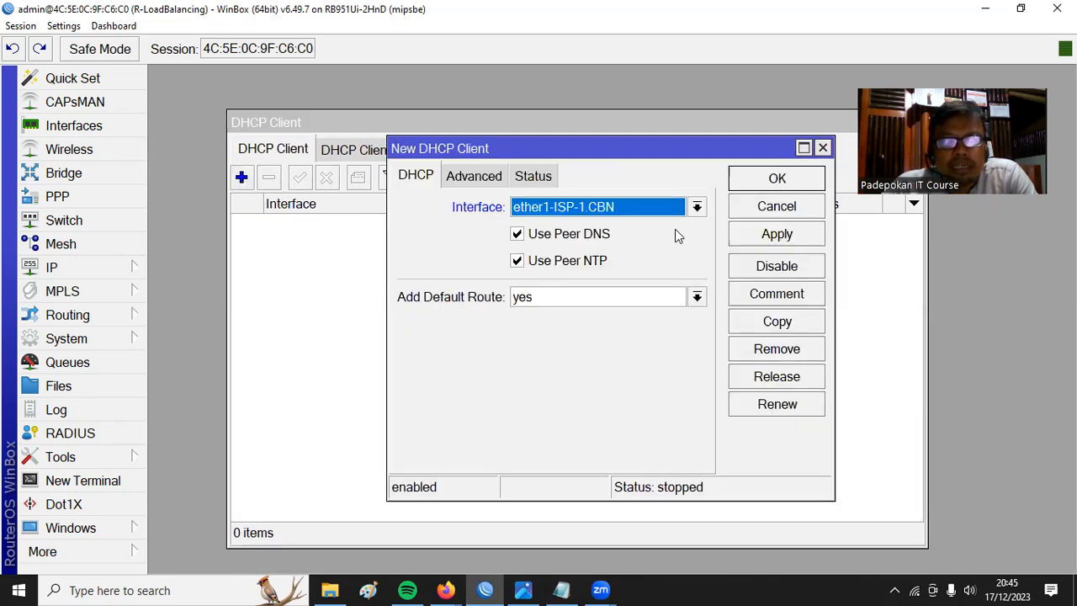
click(697, 206)
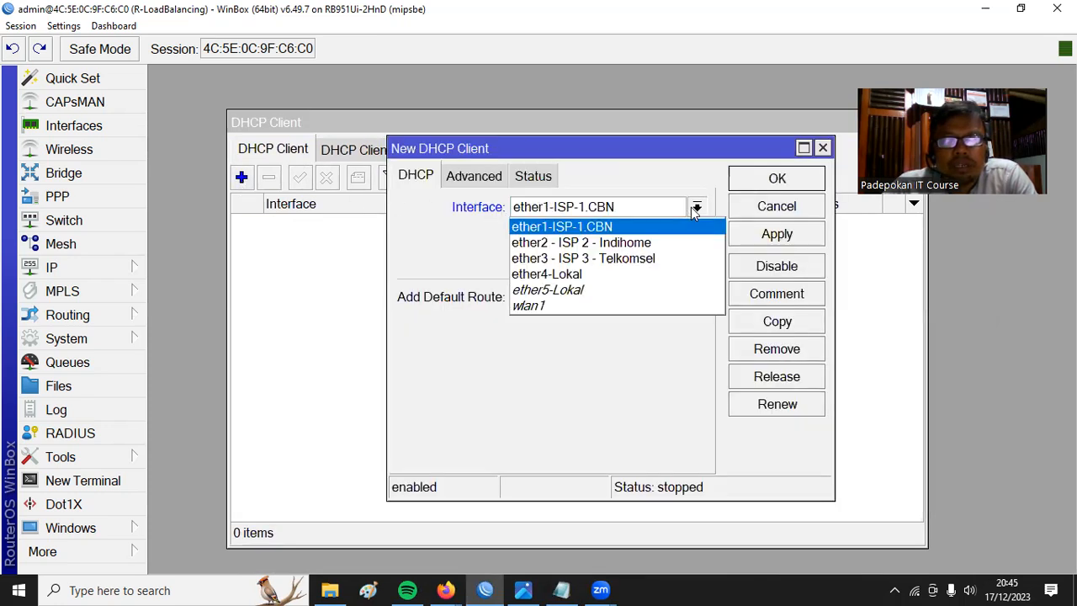
click(640, 229)
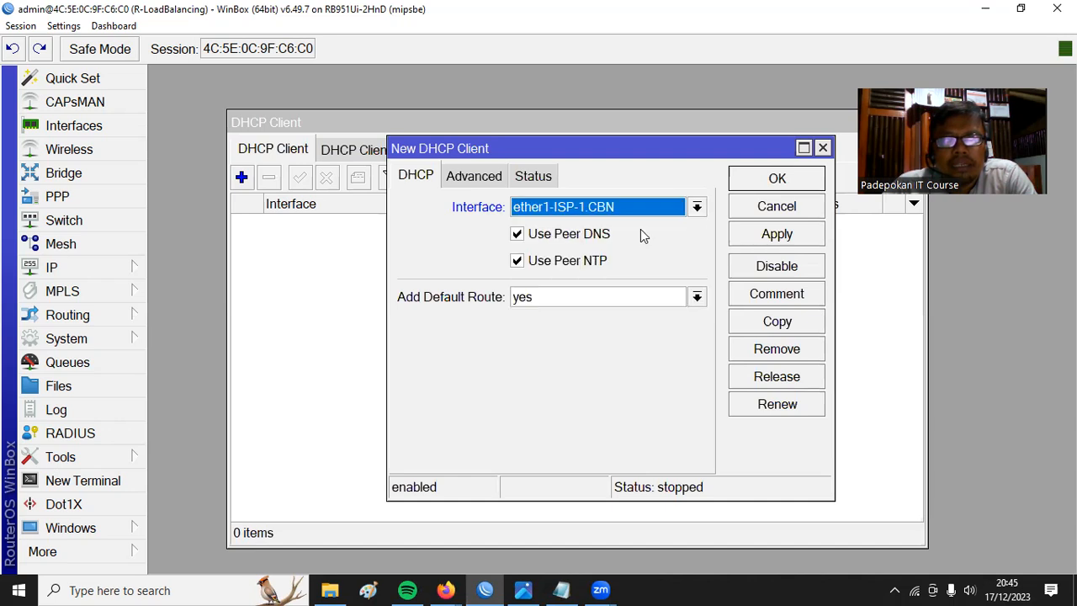
click(692, 297)
click(608, 315)
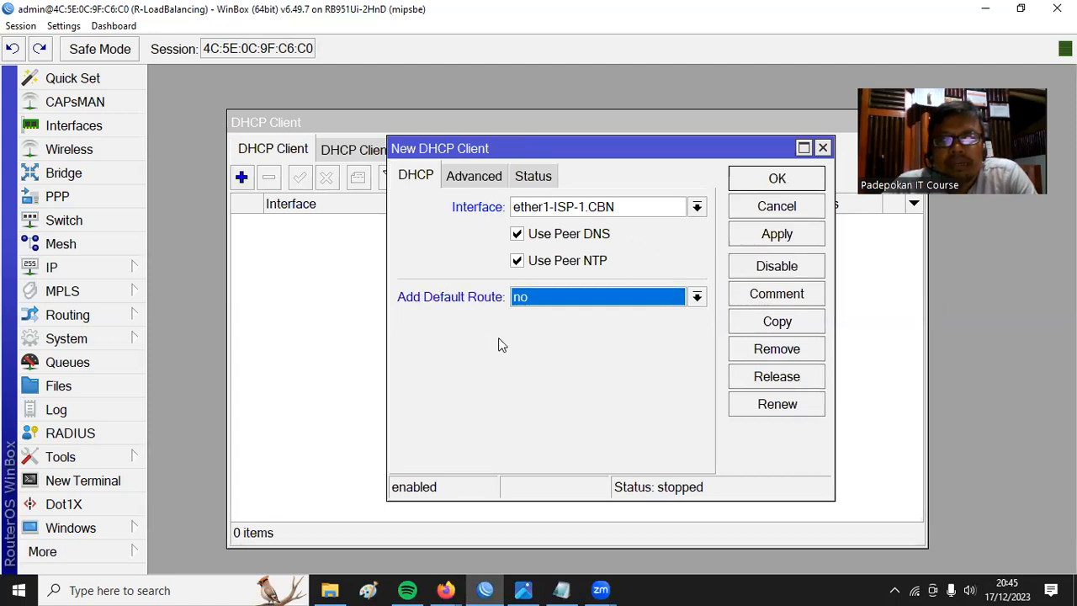
click(792, 238)
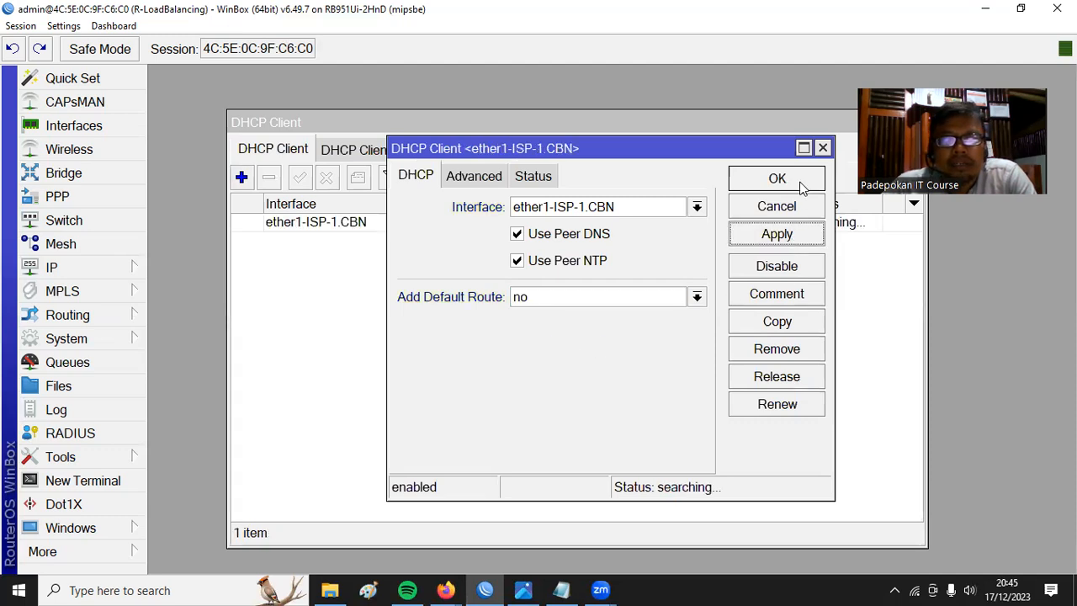
click(804, 179)
Step: Check the IP address, gateway and DNS details that the ether1-ISP-1.CBN DHCP client received
drag(584, 122, 541, 122)
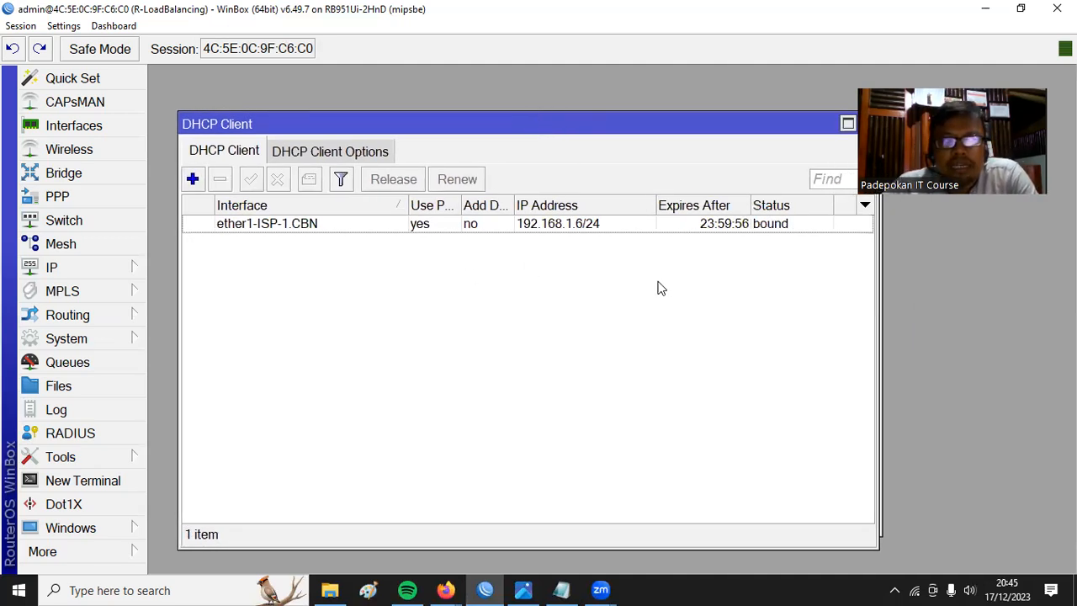
drag(514, 206, 540, 205)
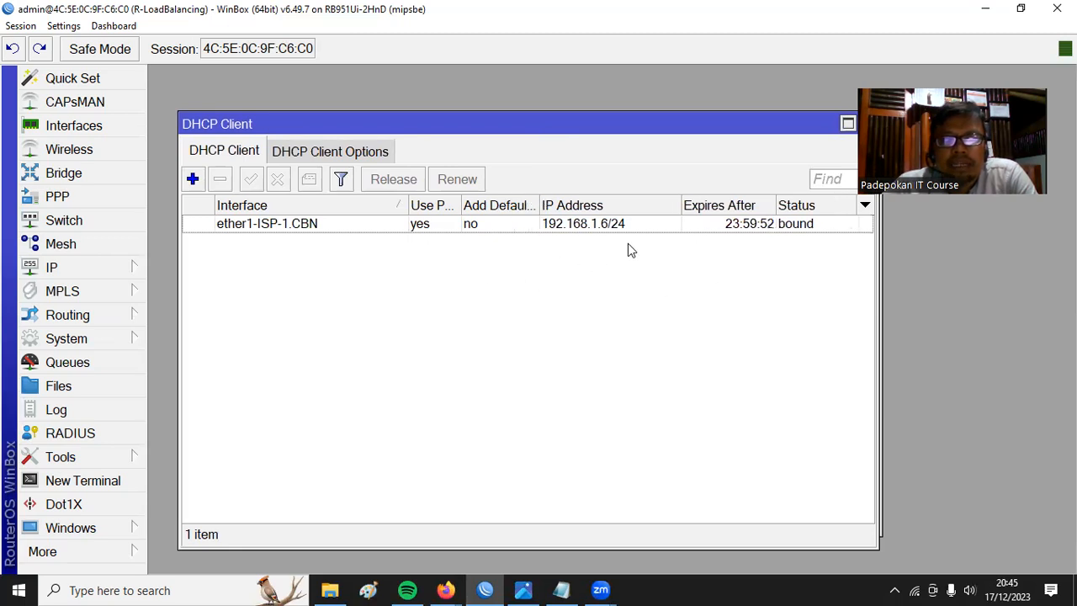
double_click(574, 224)
click(535, 178)
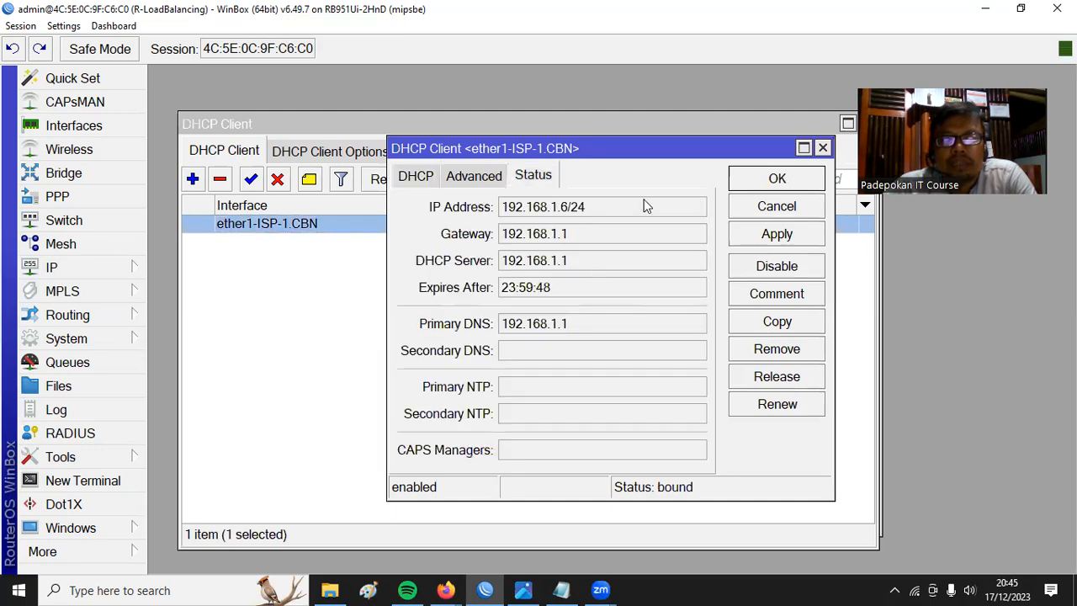
click(791, 178)
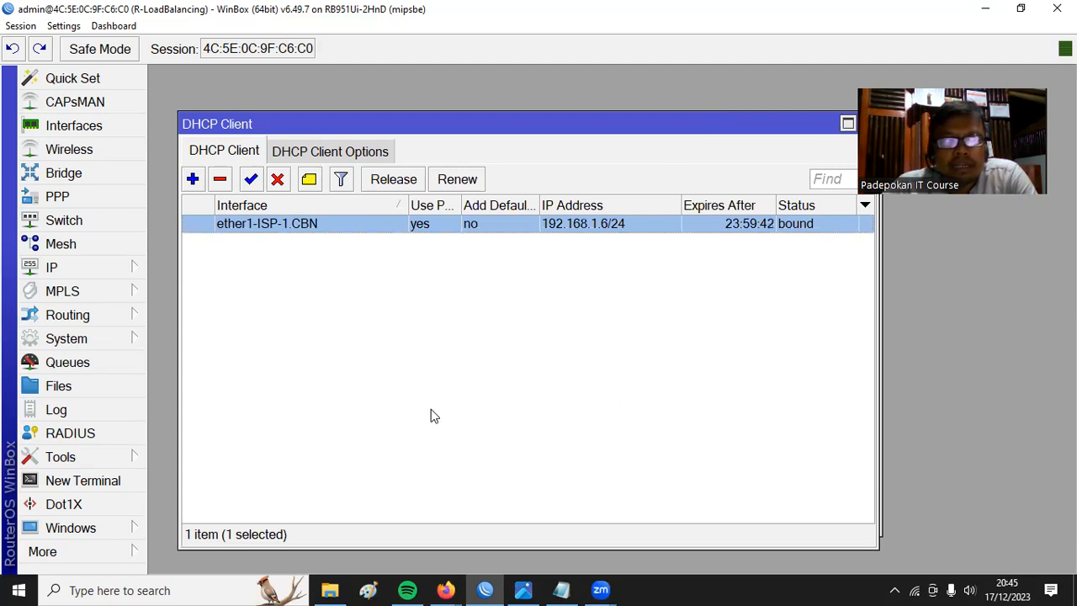
Step: Add a DHCP client on interface ether2 - ISP 2 - Indihome with Add Default Route set to no
click(192, 178)
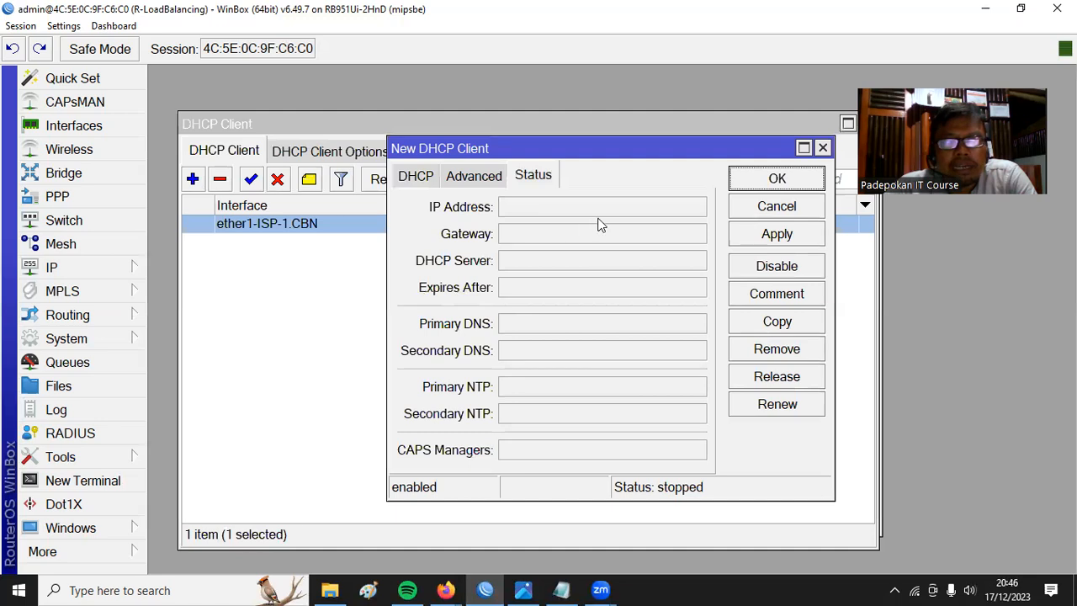
click(421, 184)
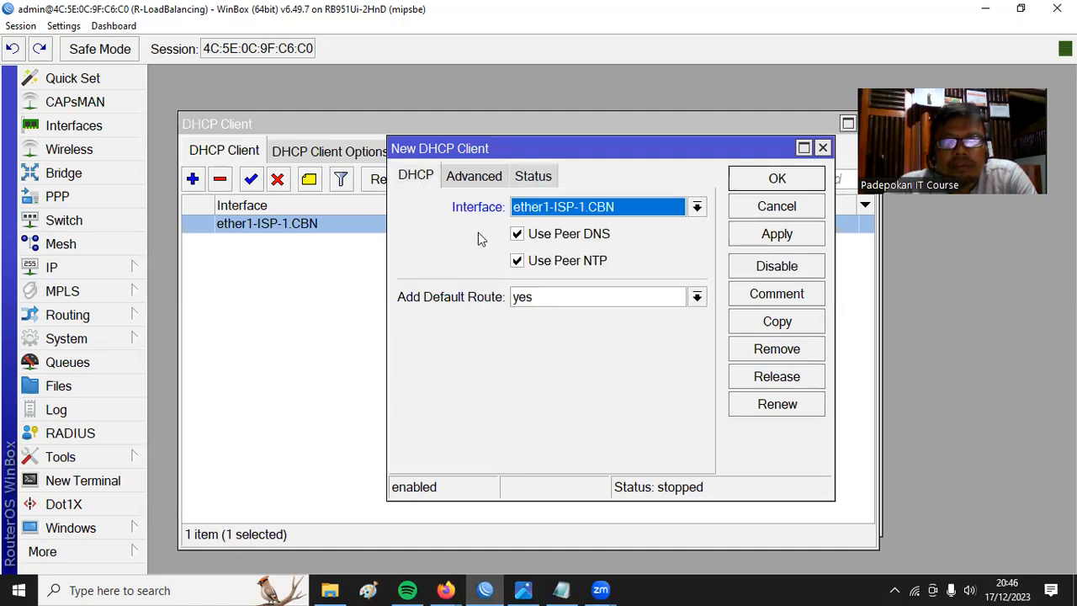
click(696, 207)
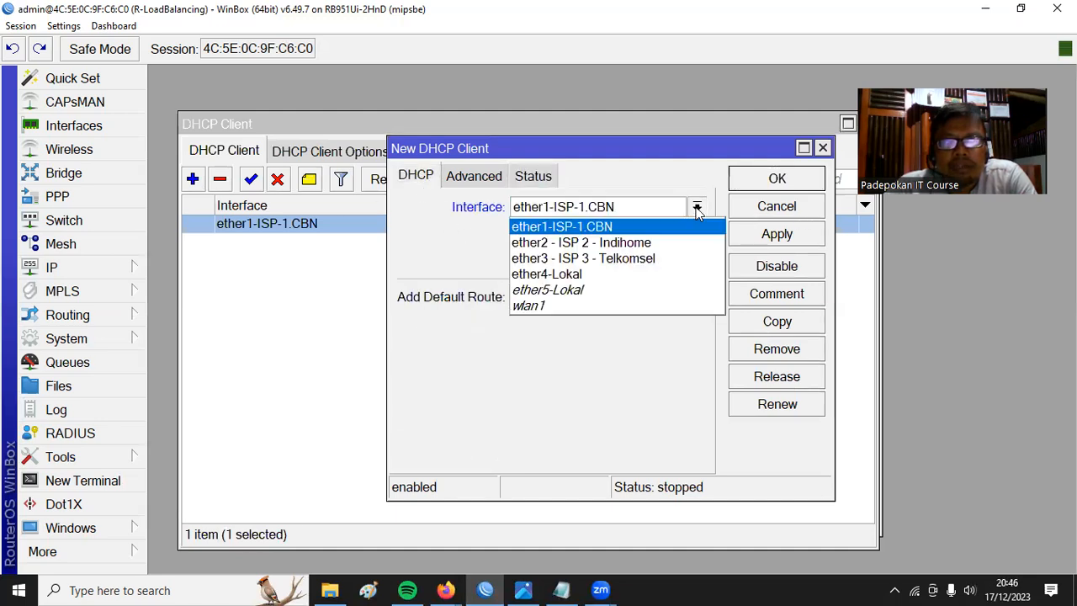
click(664, 242)
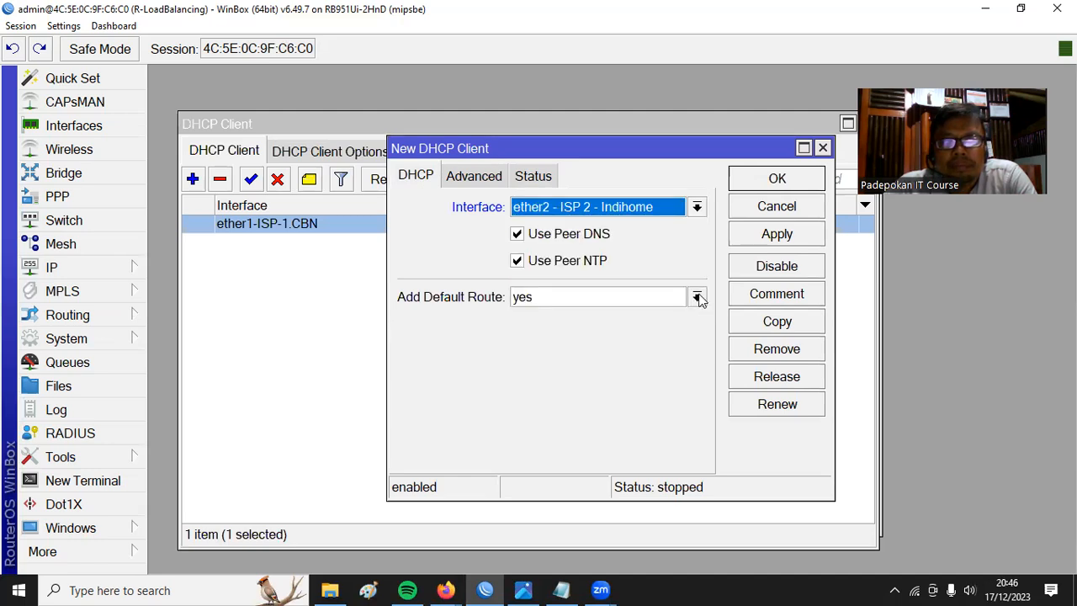
click(697, 297)
click(657, 318)
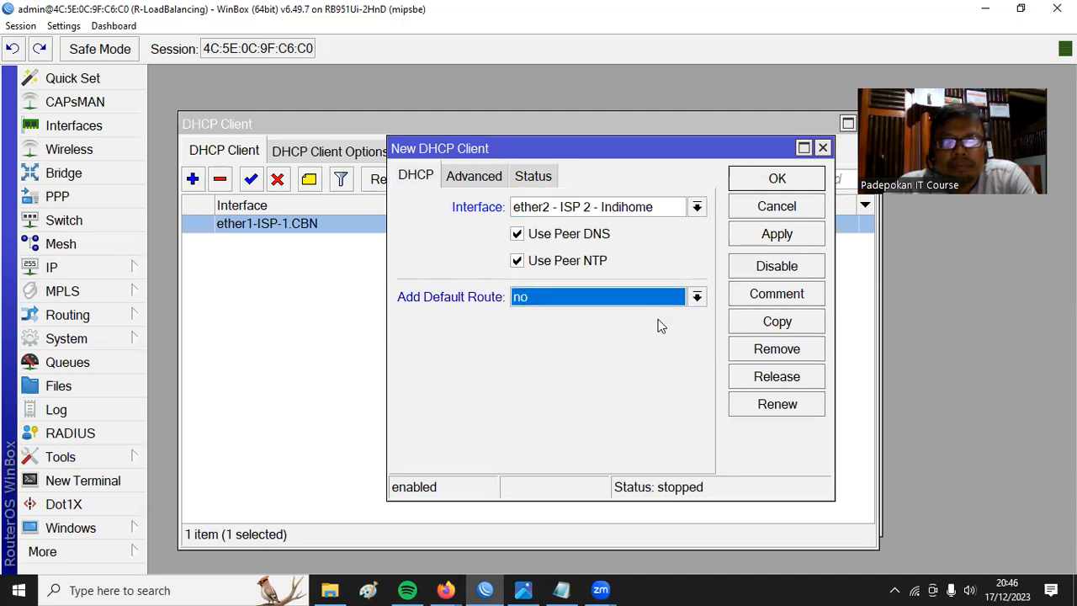
click(775, 235)
click(776, 180)
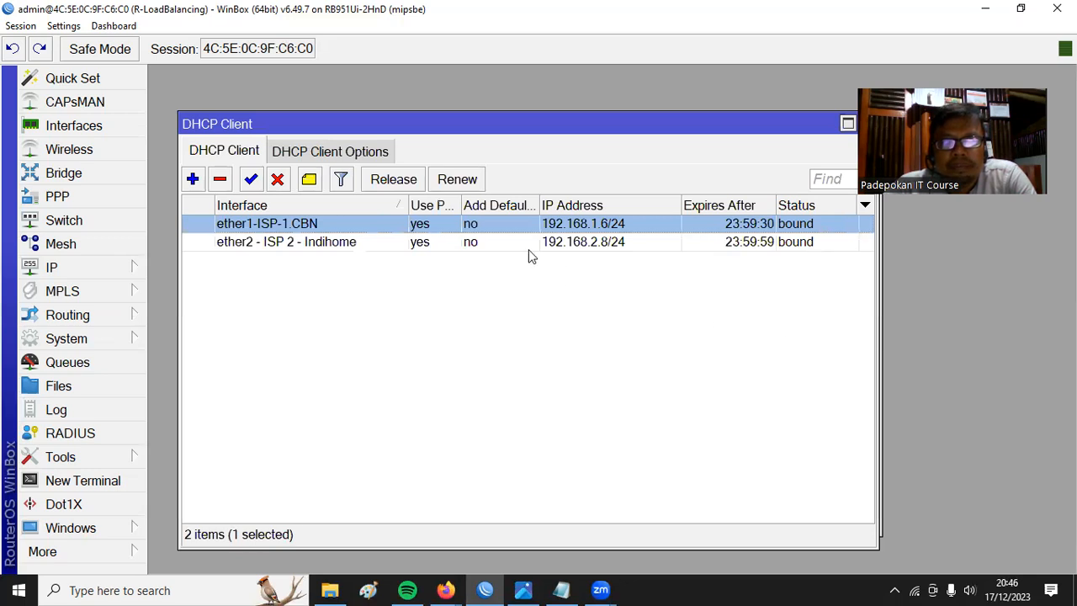
click(600, 247)
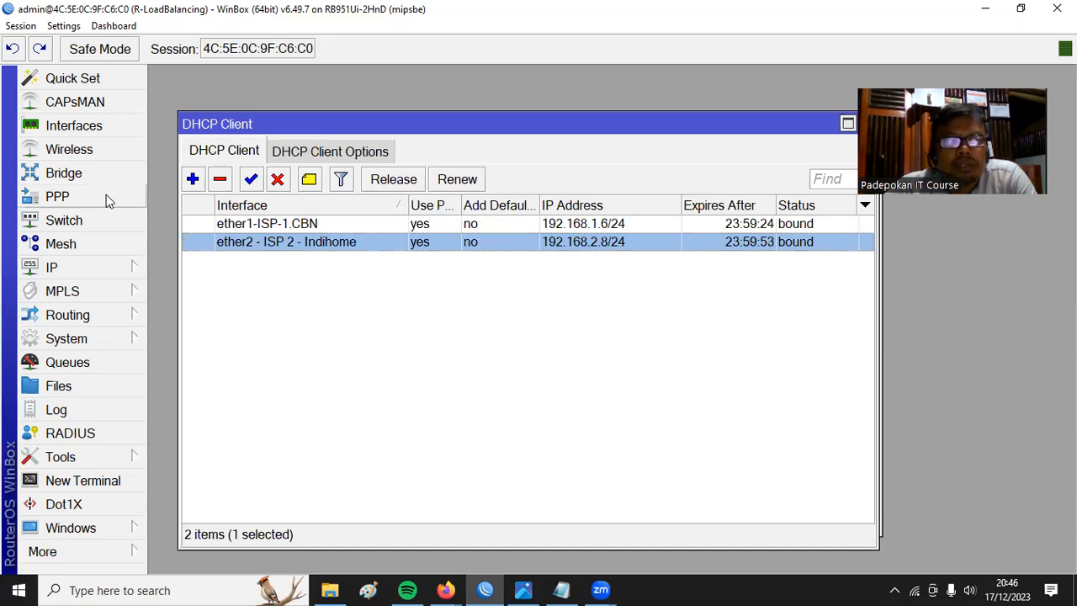
Step: Add a DHCP client on interface ether3 - ISP 3 - Telkomsel with Add Default Route set to no
click(192, 180)
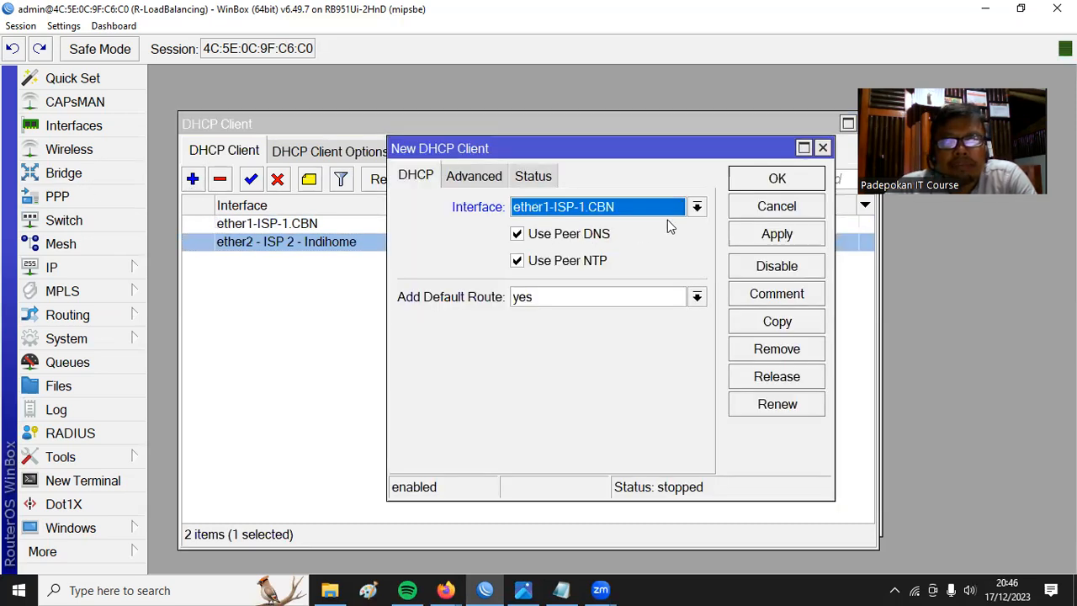
click(678, 212)
click(664, 257)
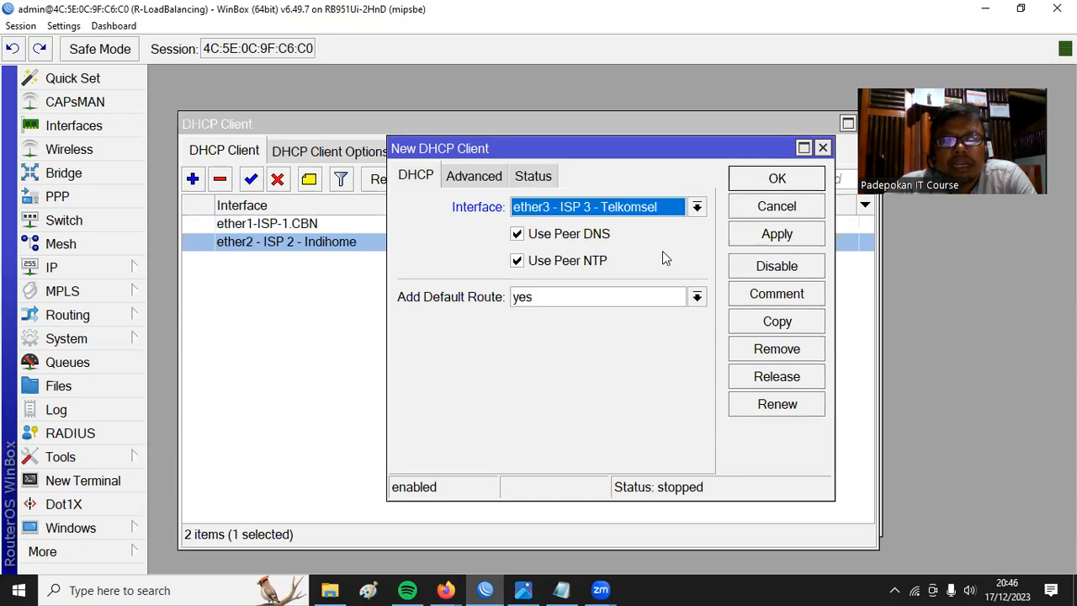
click(651, 300)
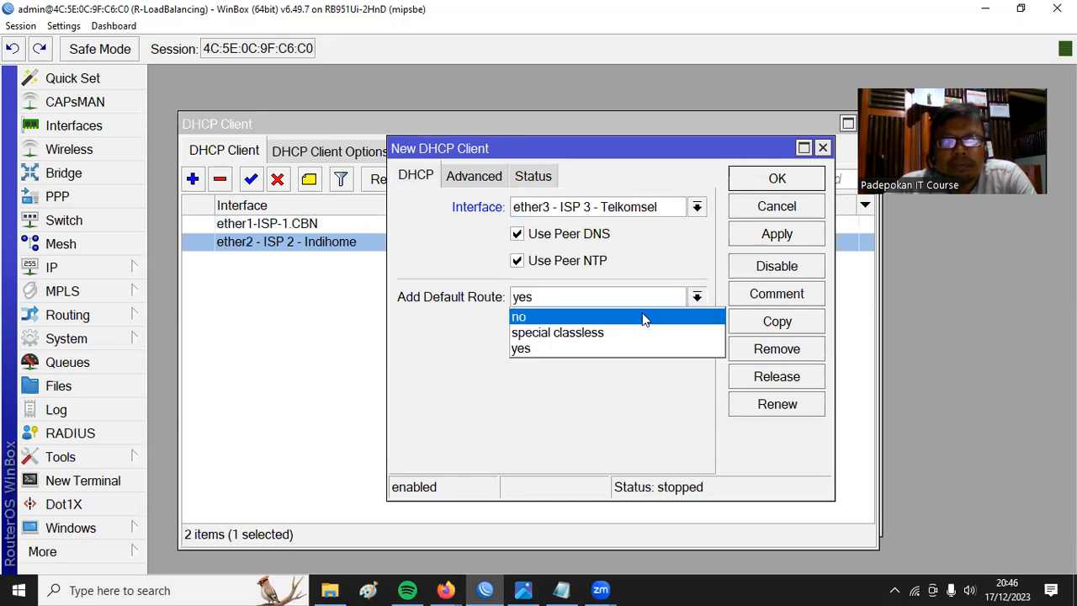
click(642, 312)
click(777, 234)
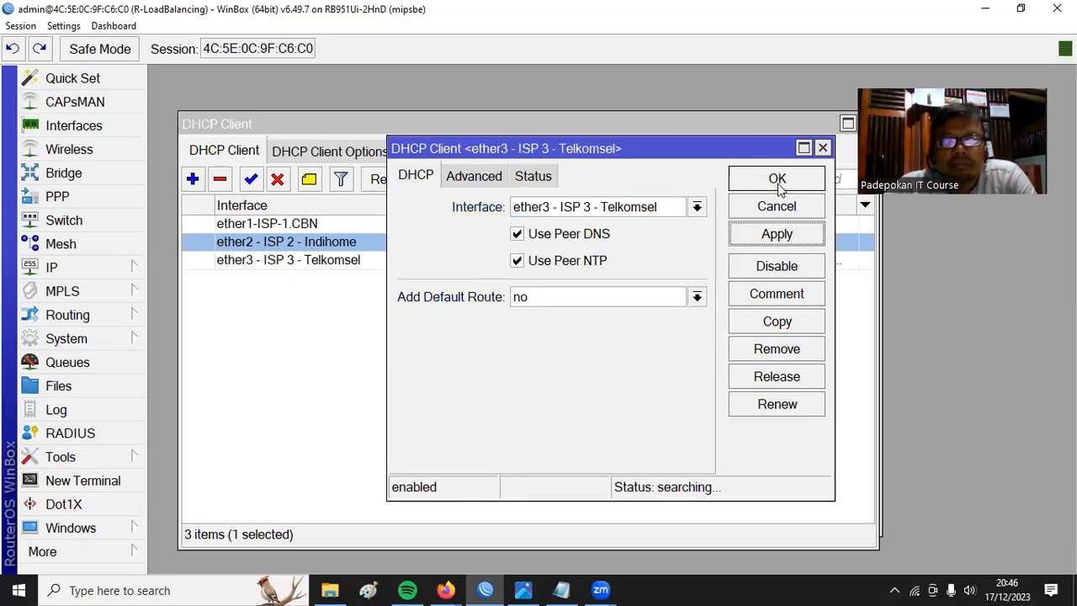
click(777, 181)
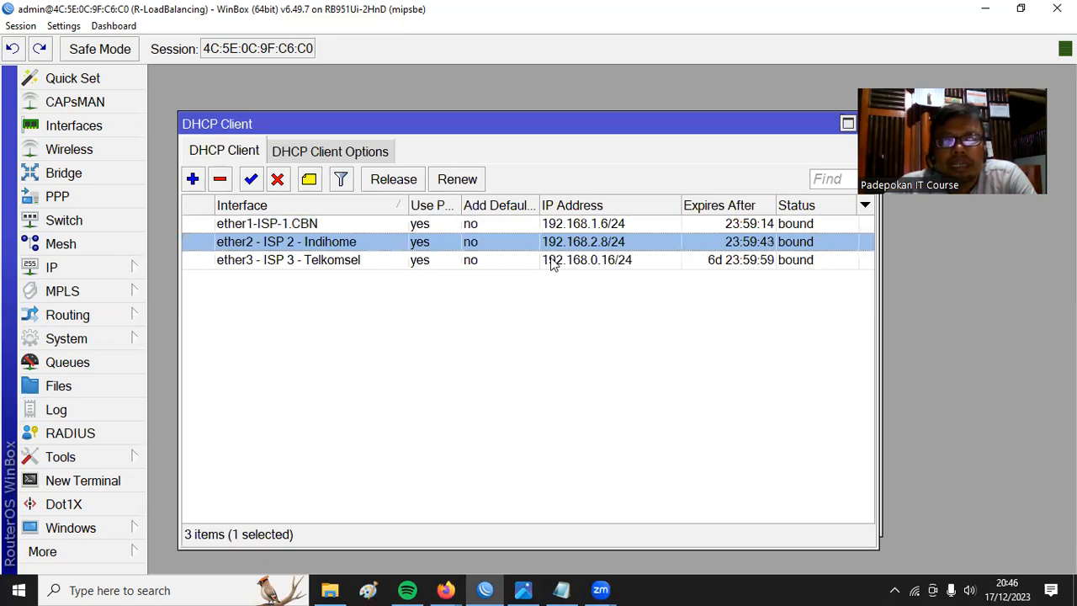
click(588, 266)
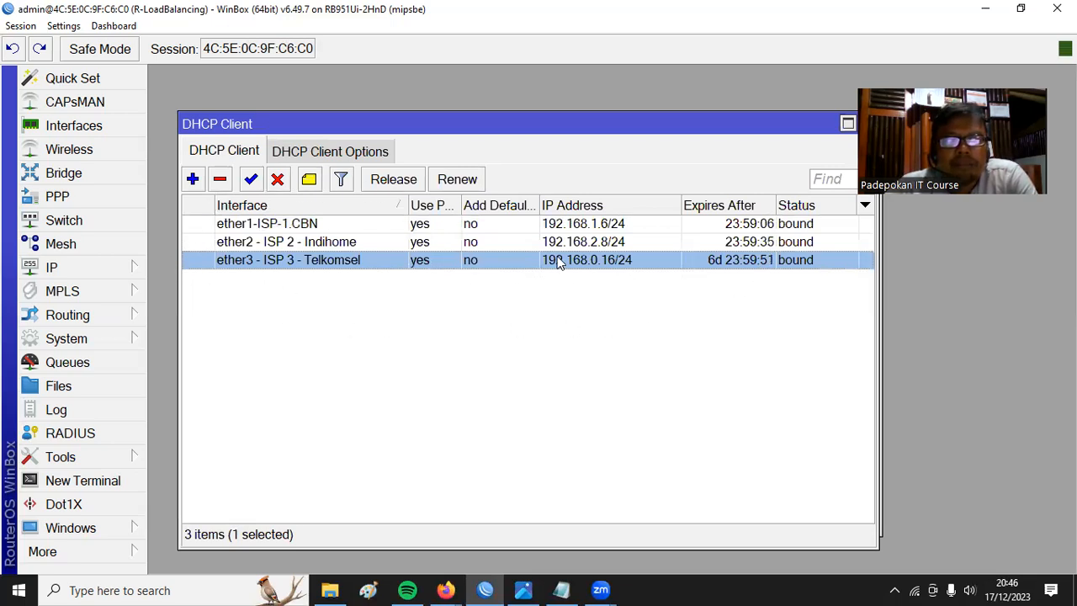
Step: Review the dynamic addresses of the three ISP interfaces in the IP address list
click(80, 269)
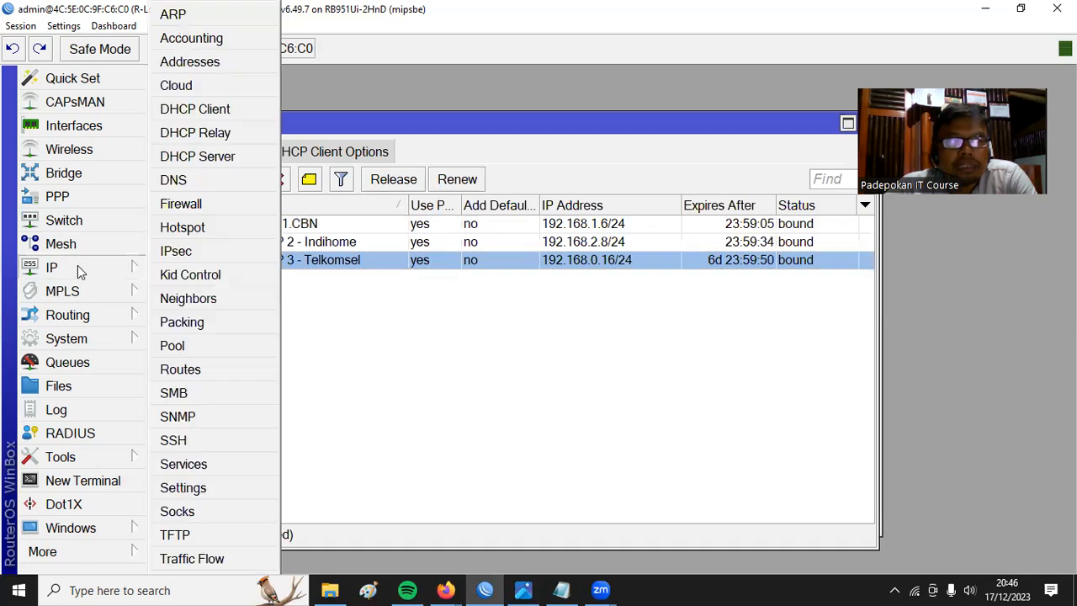
click(189, 63)
click(289, 212)
click(300, 230)
click(306, 248)
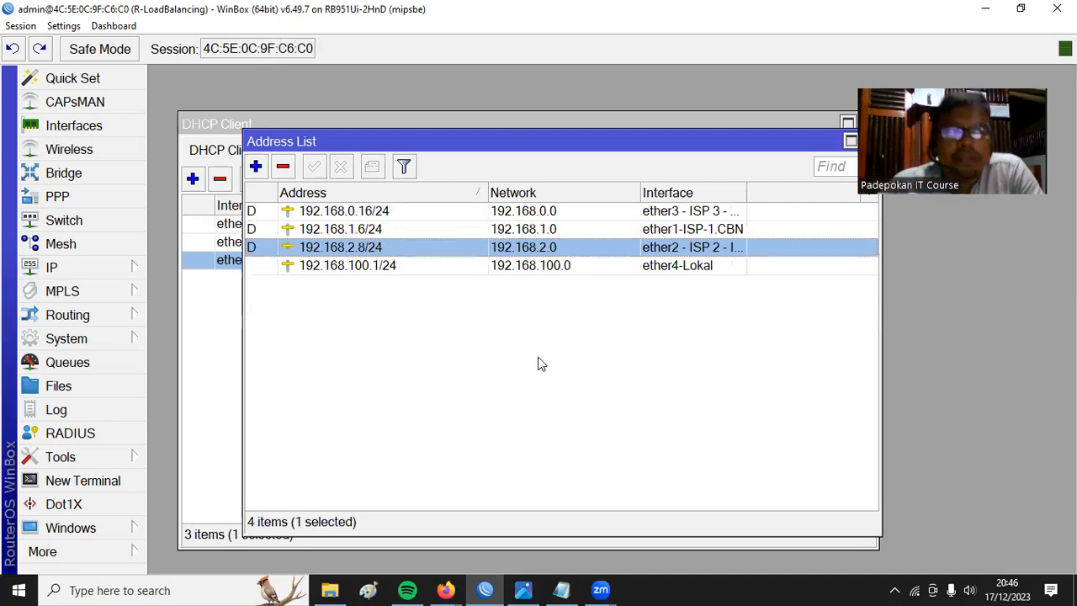
Step: Start a new IP route for destination 0.0.0.0/0 with 192.168.1.1 as its first gateway
click(63, 268)
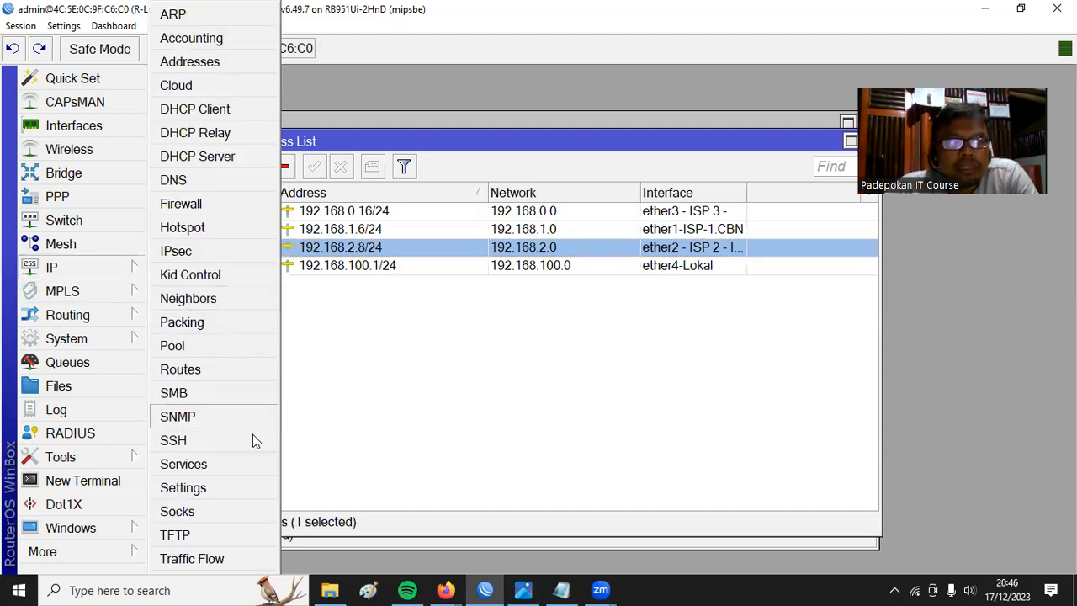
click(211, 373)
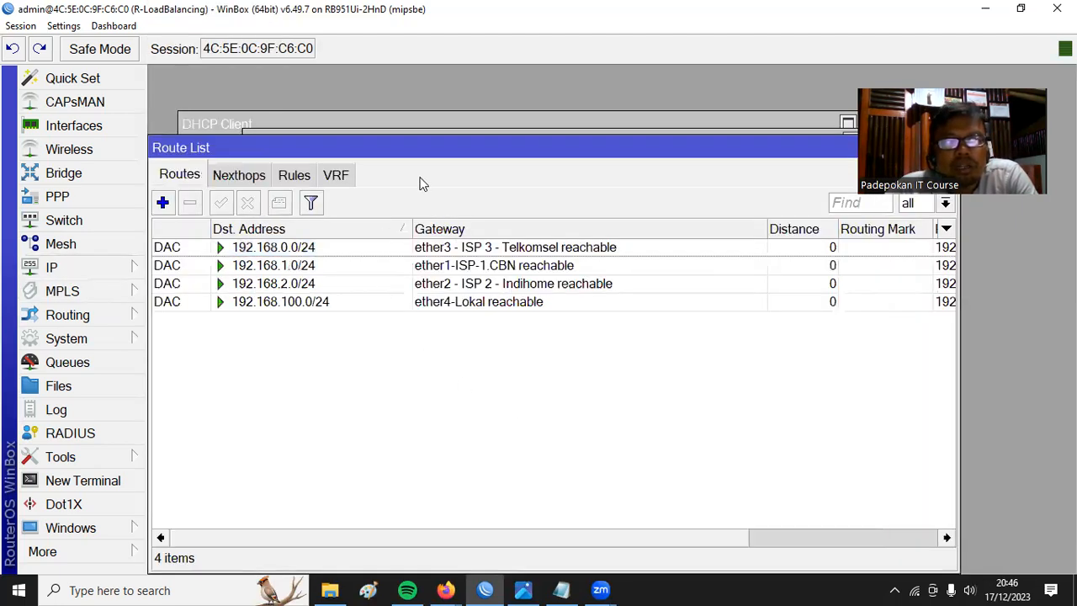
drag(440, 155, 503, 165)
click(225, 213)
drag(439, 120, 453, 166)
click(450, 250)
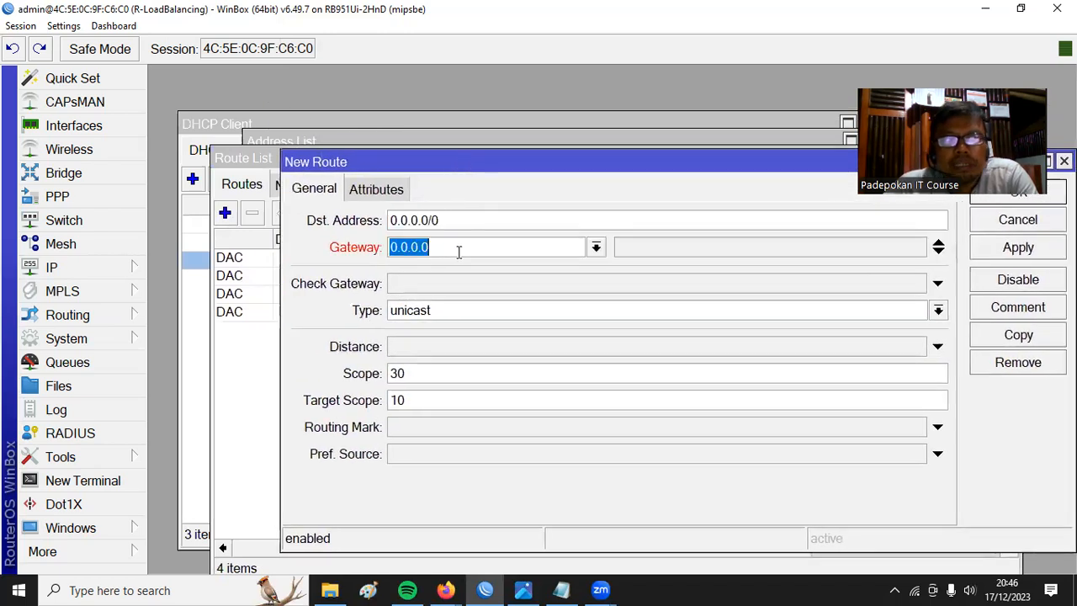
text(192.168.1.1)
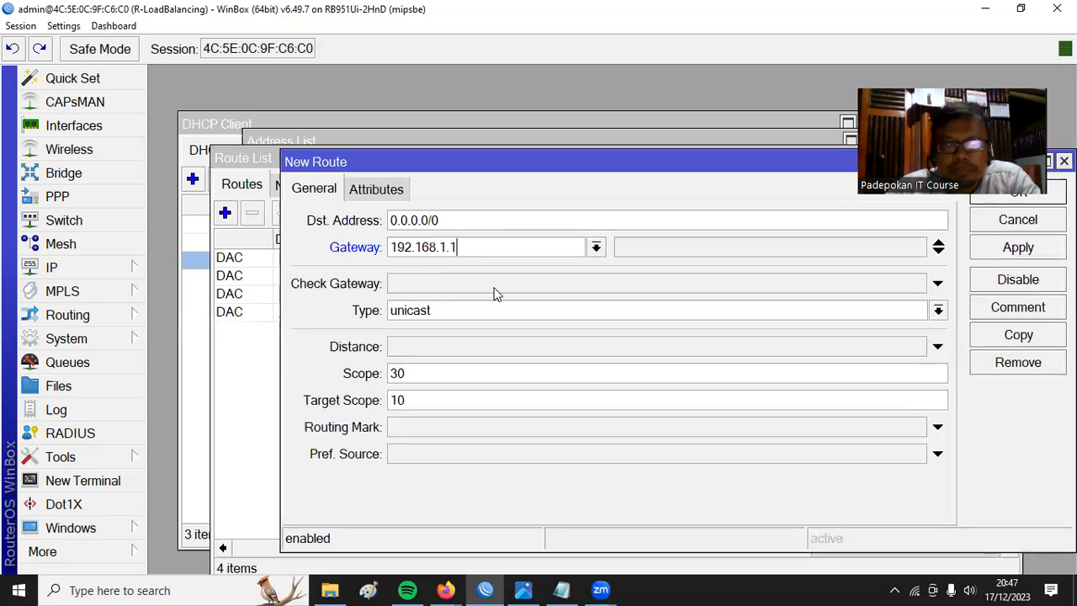
Step: Add 192.168.2.1 and 192.168.3.1 as the second and third gateways of the new default route and apply it
click(939, 251)
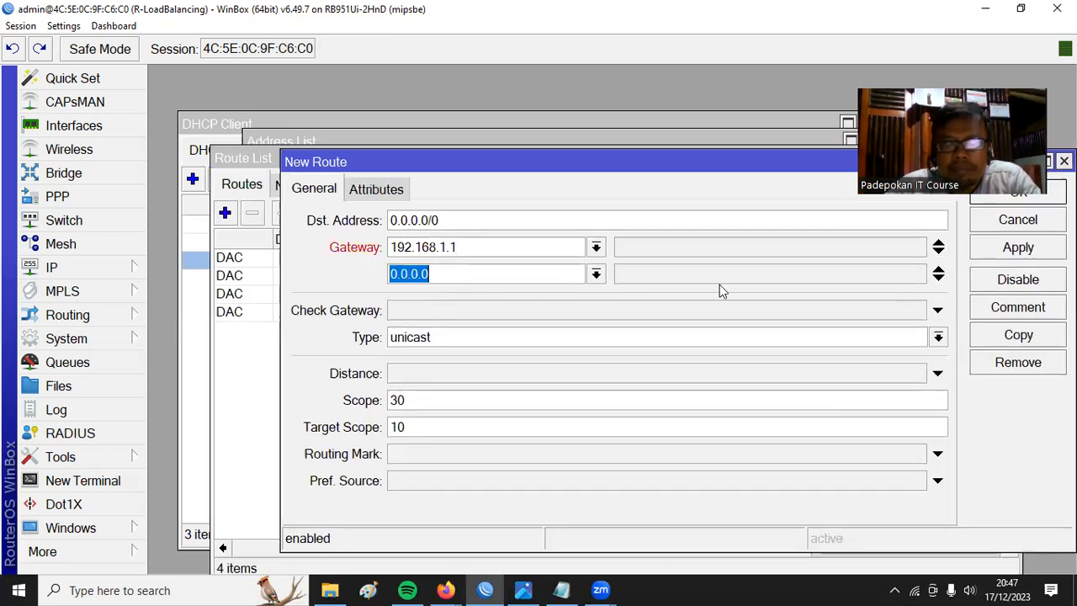
text(192)
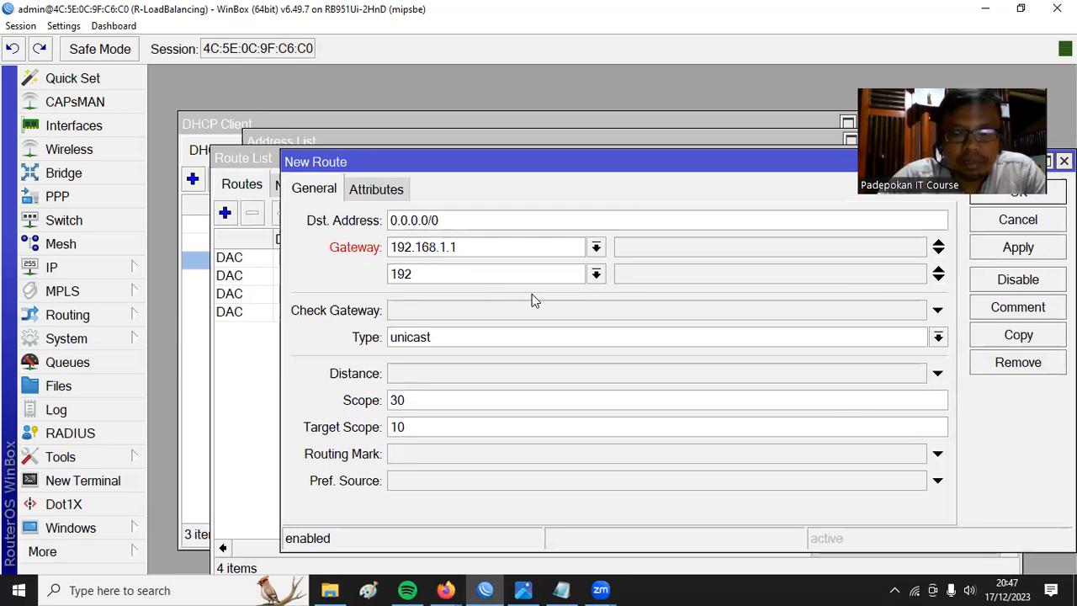
text(.168.2.1)
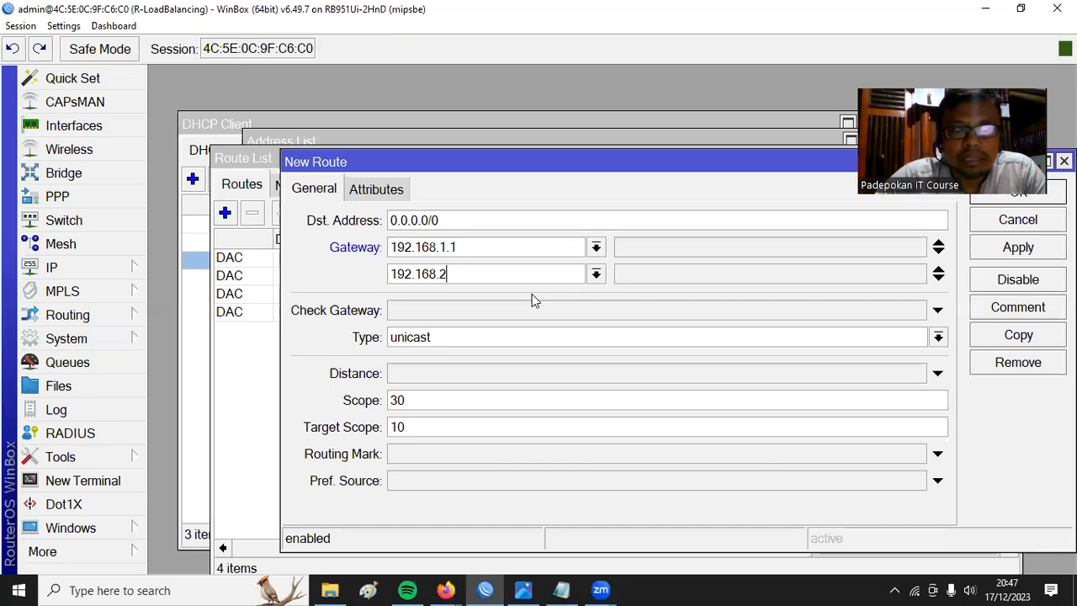
click(939, 278)
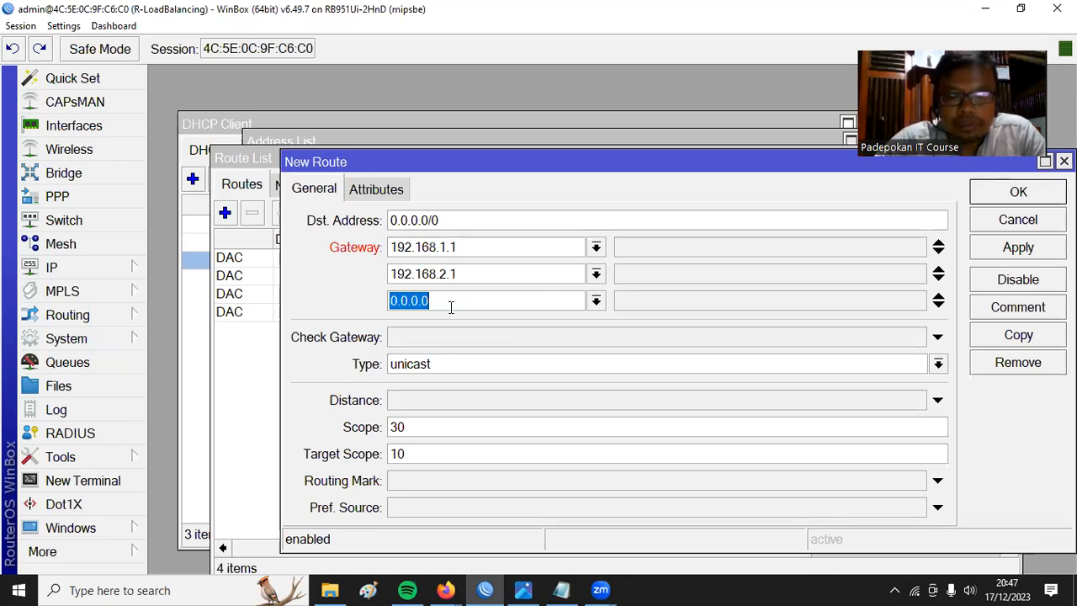
text(192.168.)
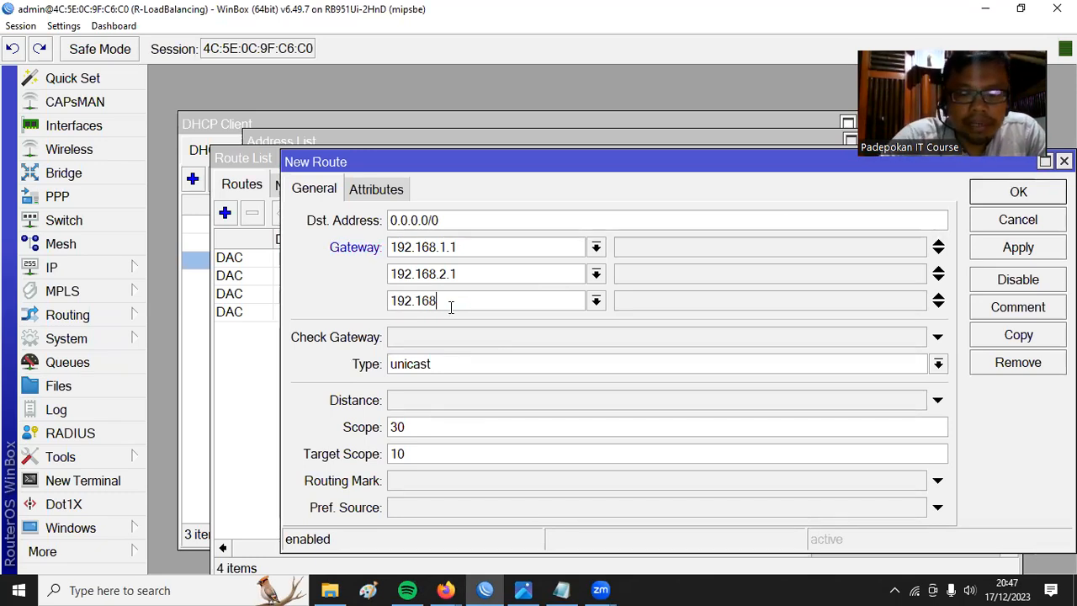
text(3)
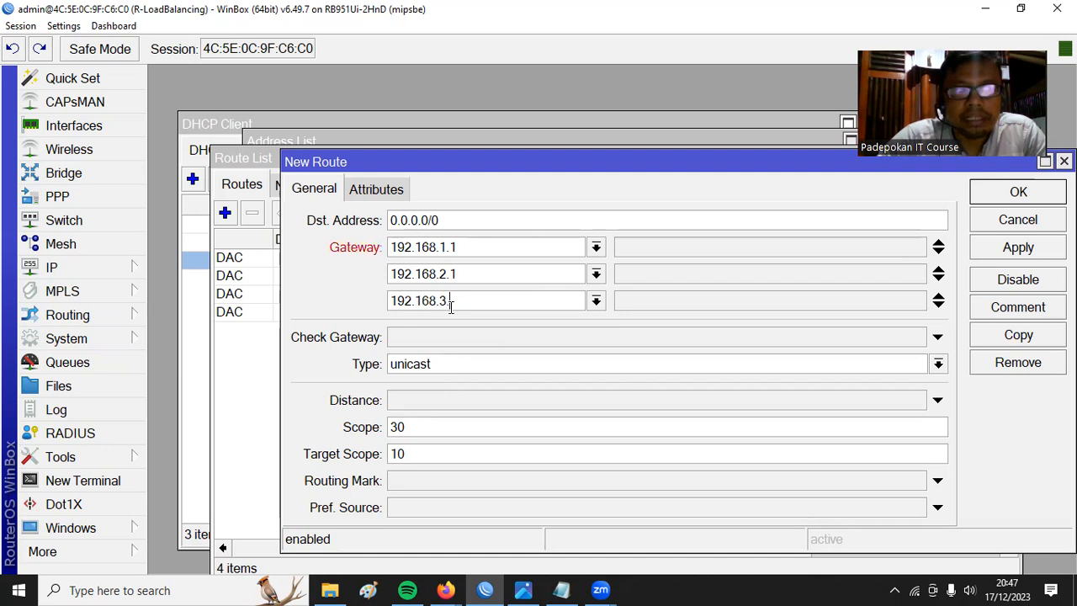
text(.1)
click(1034, 249)
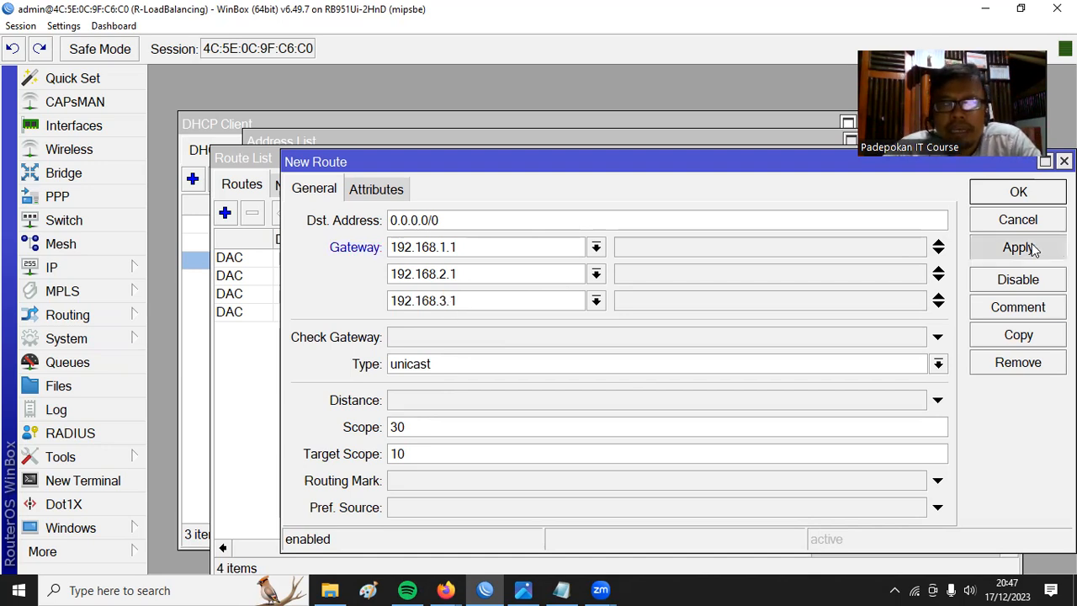
Step: Correct the default route's third gateway to 192.168.0.1 and apply the change
click(446, 300)
key(BackSpace)
text(0)
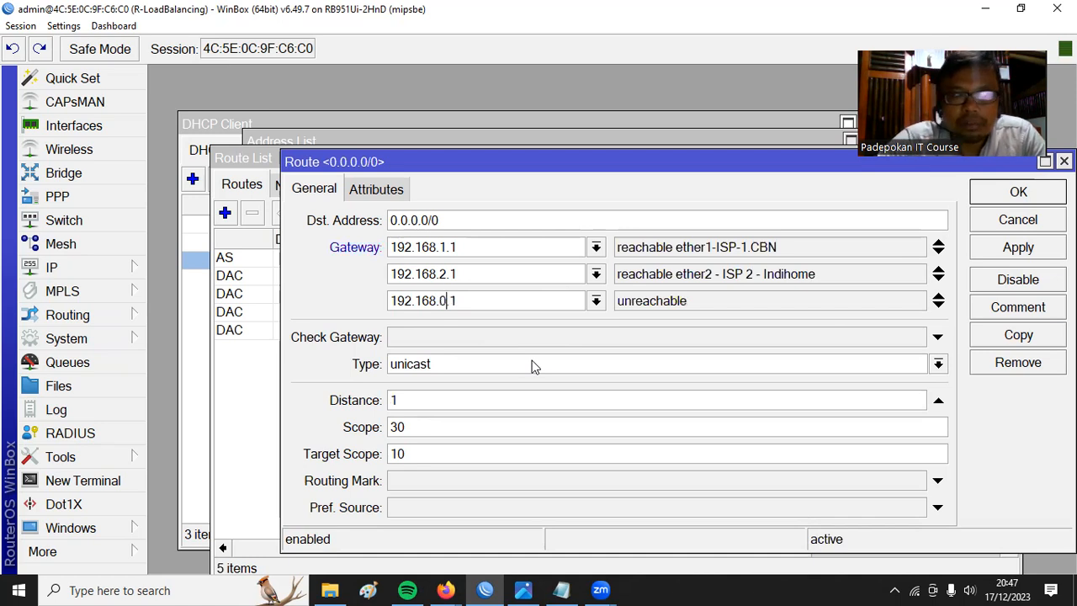
click(995, 251)
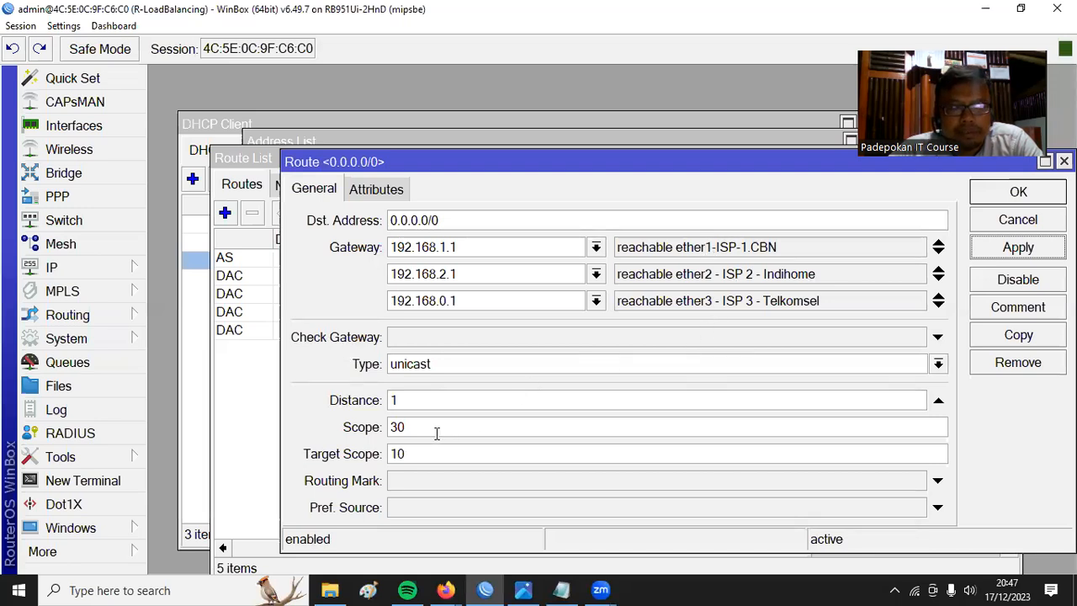
Step: Set the default route's Check Gateway option to ping and save the route
click(429, 337)
click(847, 340)
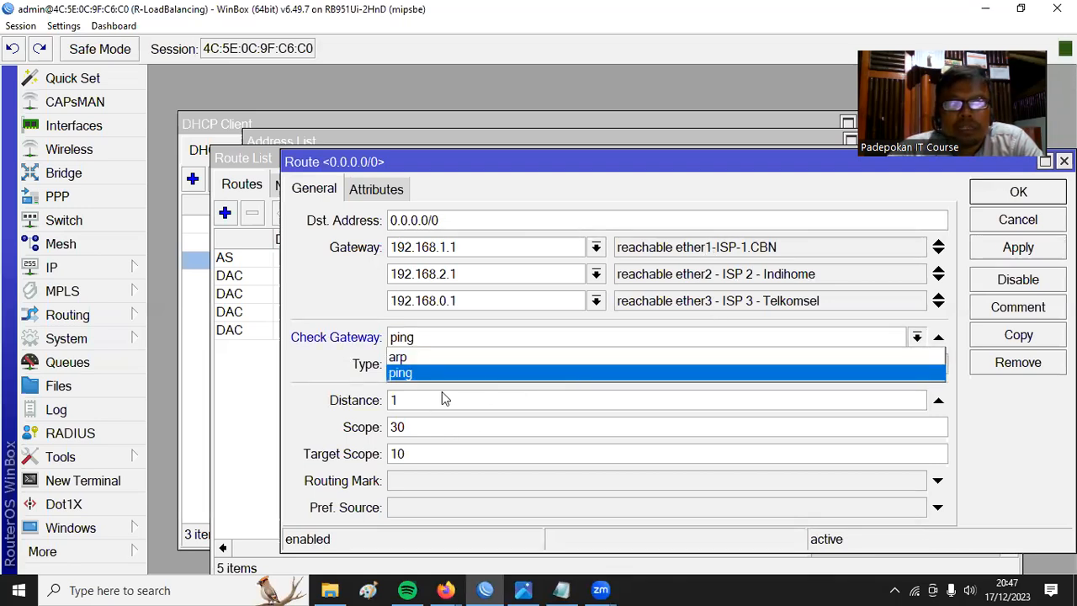
click(421, 376)
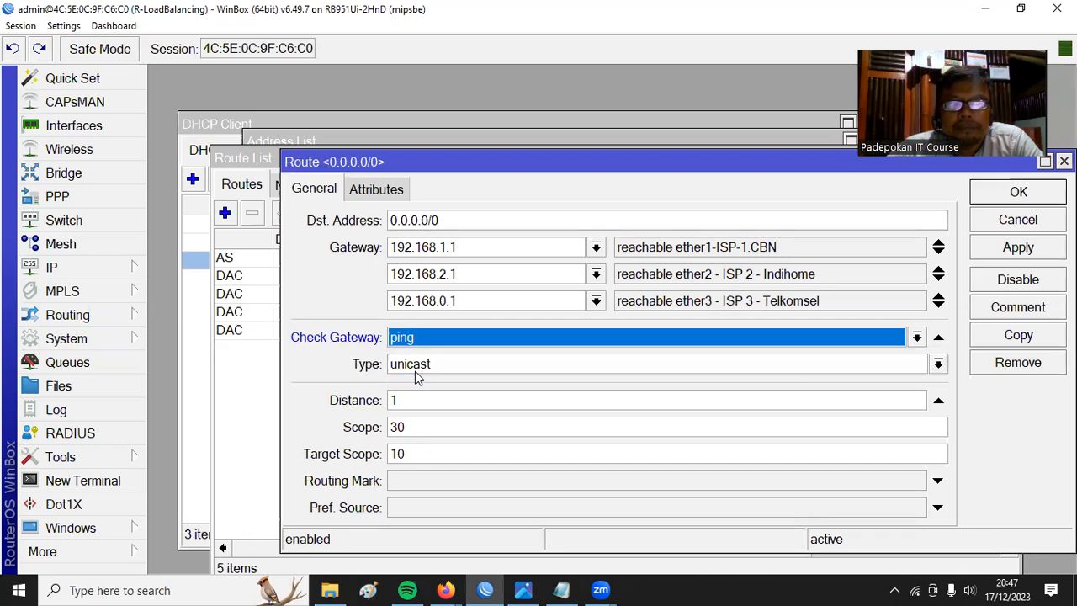
click(1018, 249)
click(1029, 195)
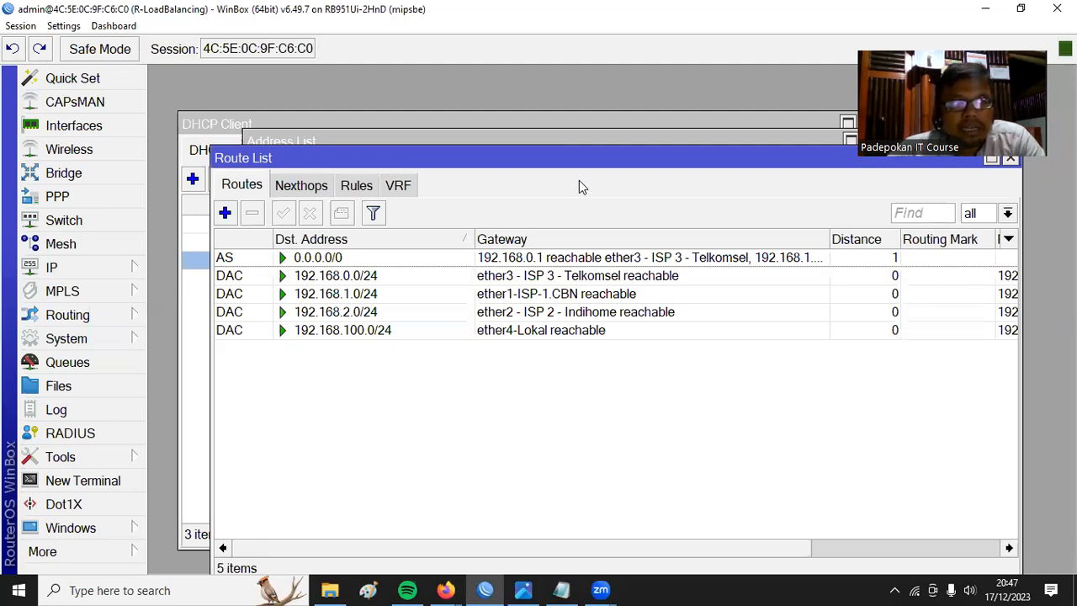
Step: Add 1.1.1.1 as a third server in the router's DNS settings and save them
click(562, 590)
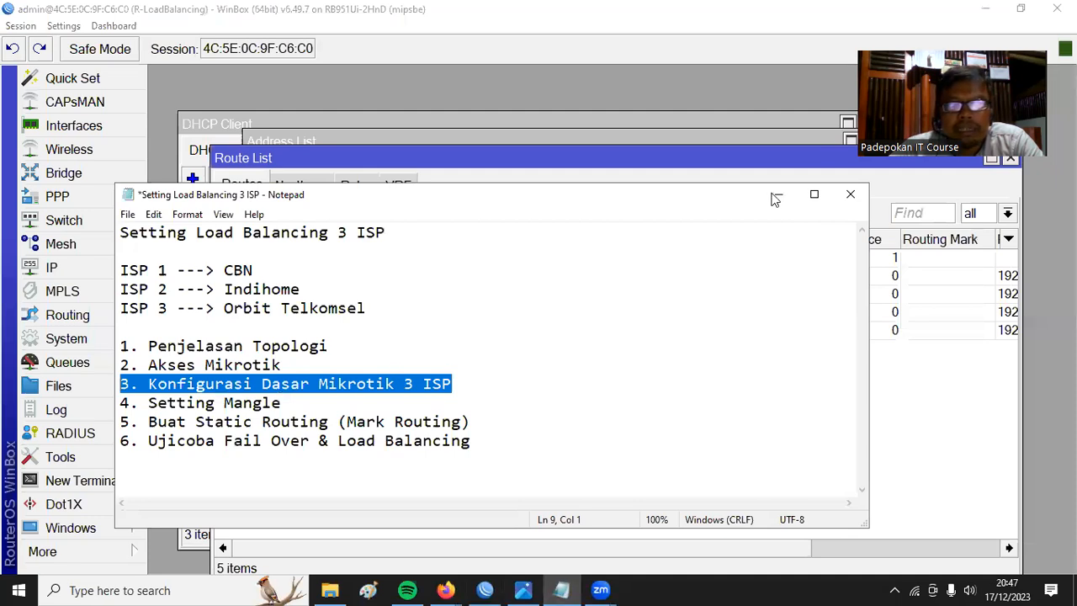
click(17, 301)
click(51, 267)
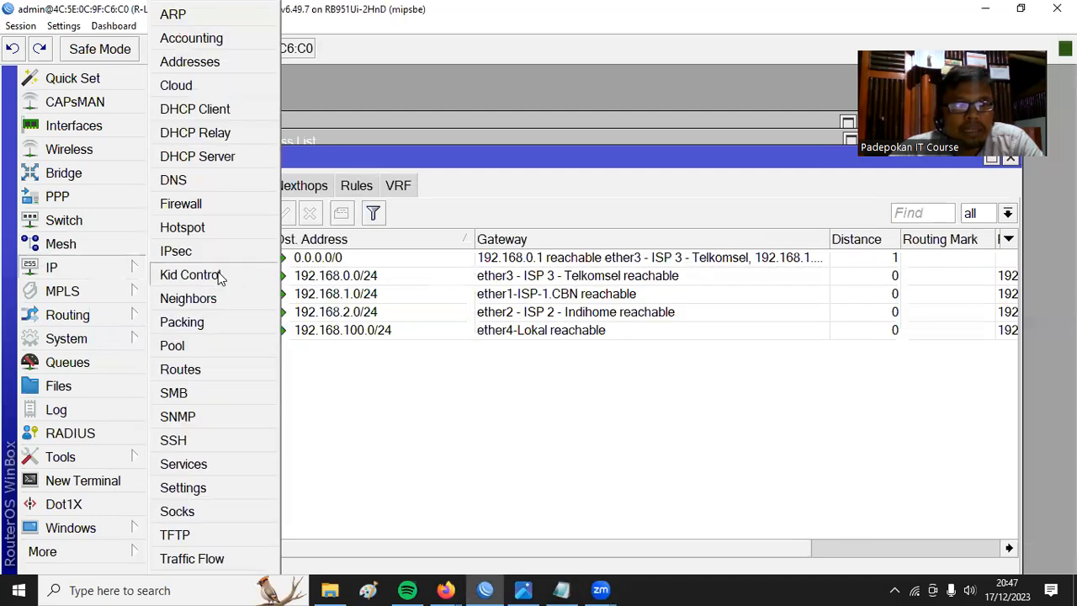
click(177, 180)
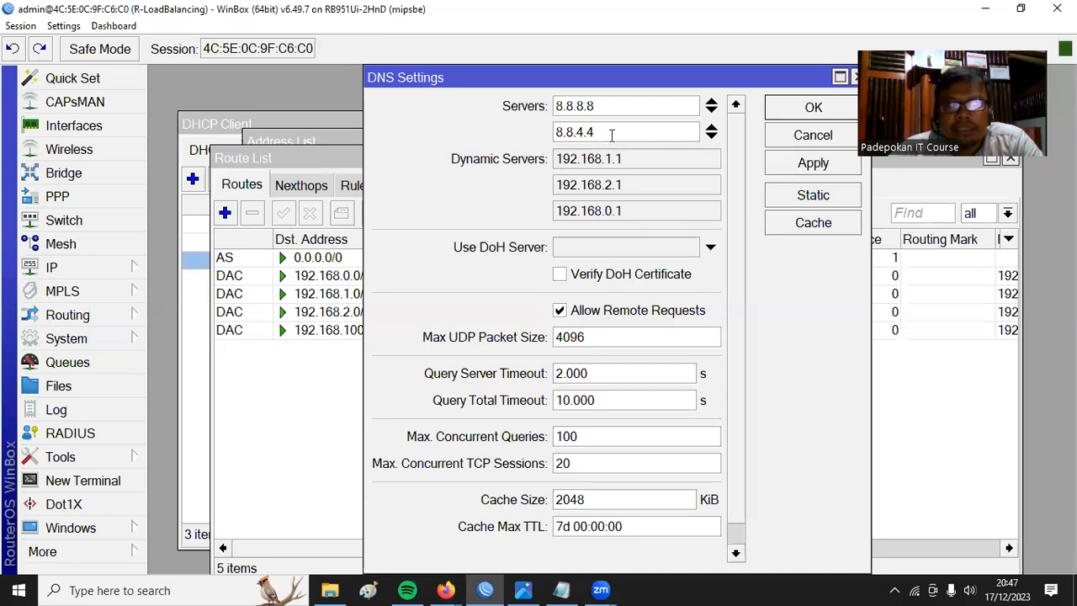
drag(608, 112, 546, 105)
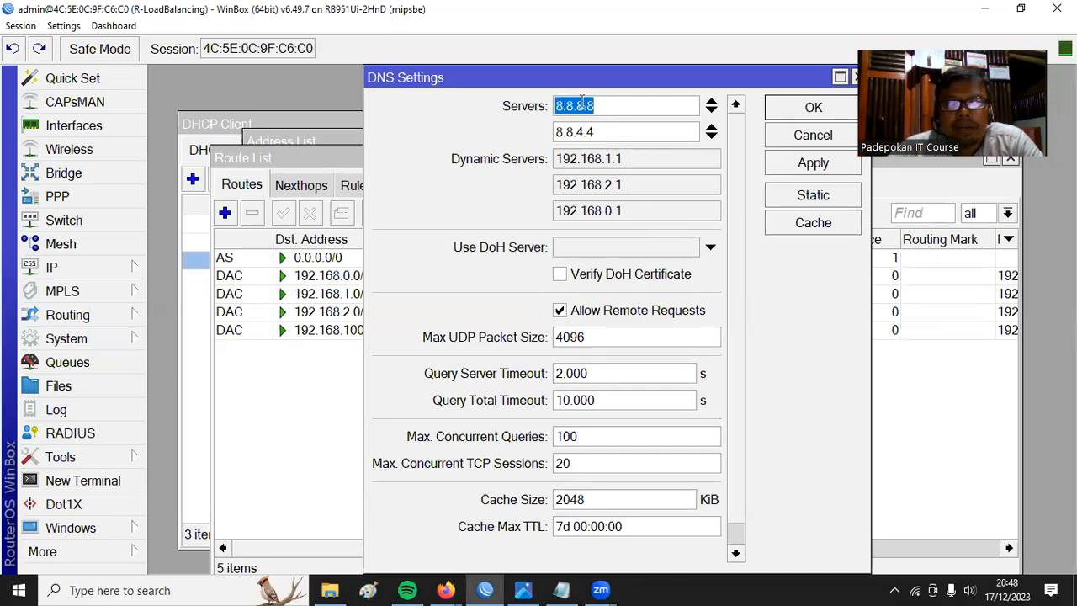
drag(605, 128, 560, 132)
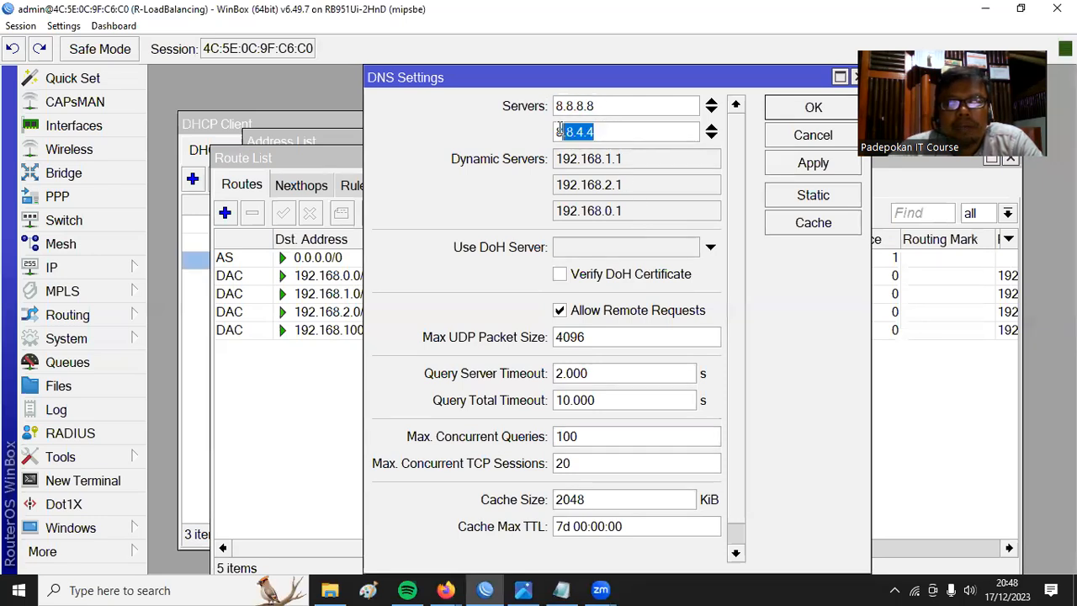
click(712, 139)
text(1.1.1.1)
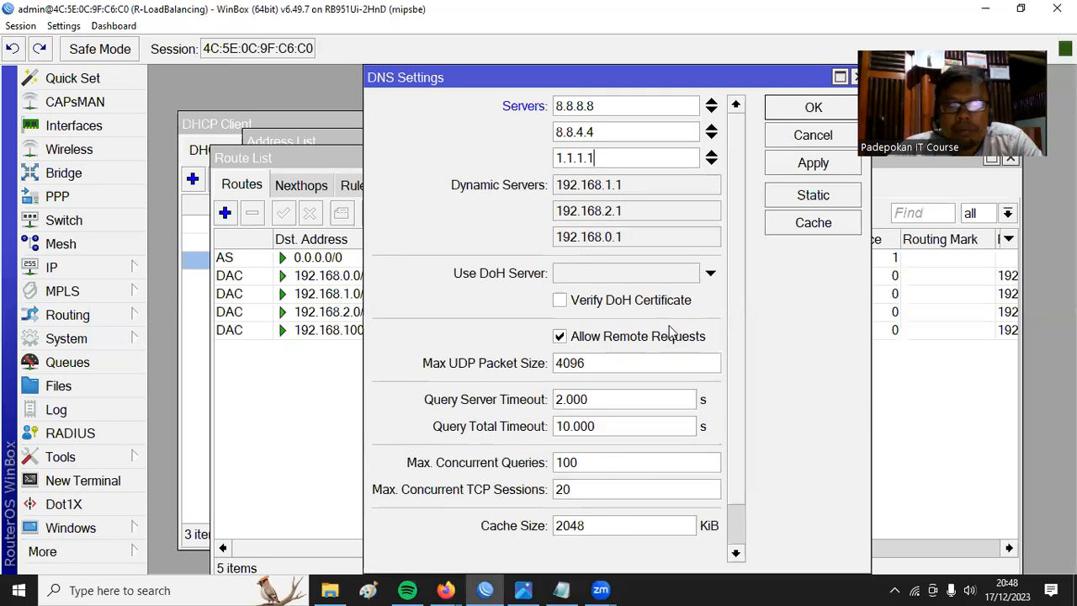
click(838, 112)
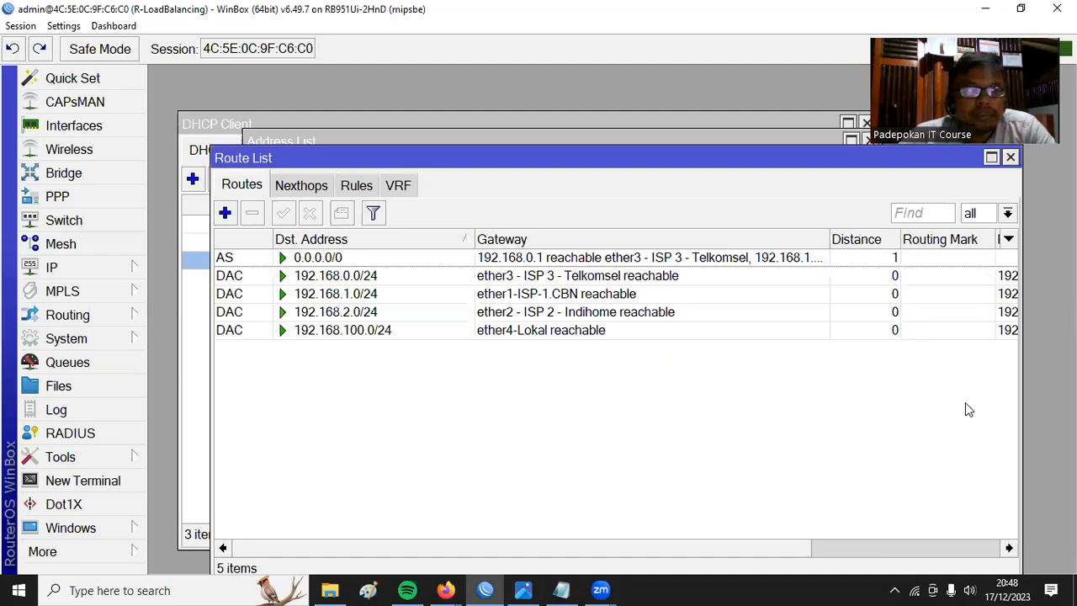
Step: Start a new firewall NAT rule in the srcnat chain with out interface ether1-ISP-1.CBN
click(91, 267)
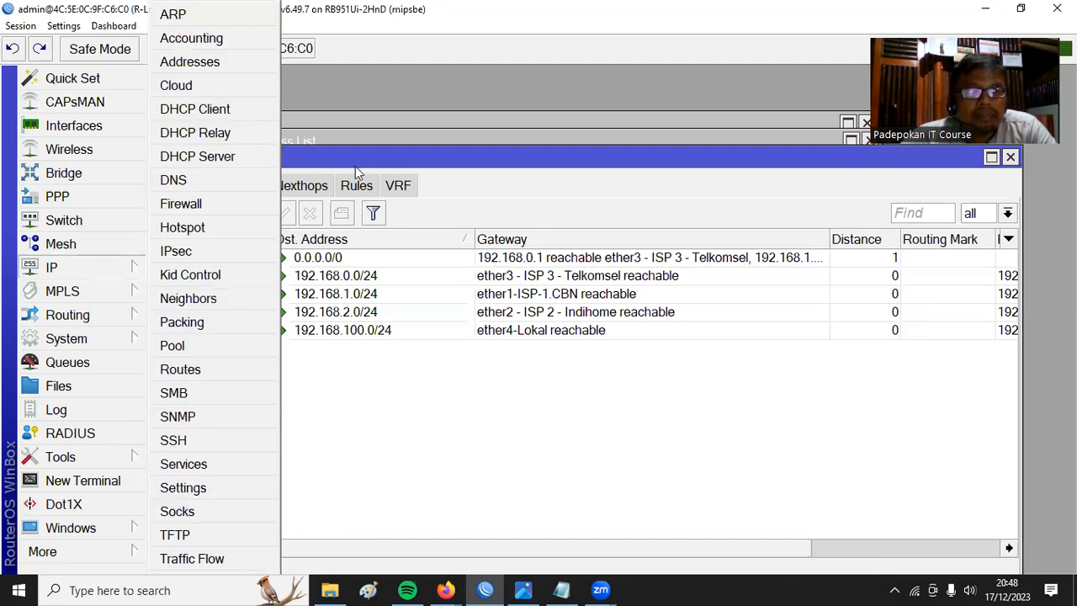
click(181, 204)
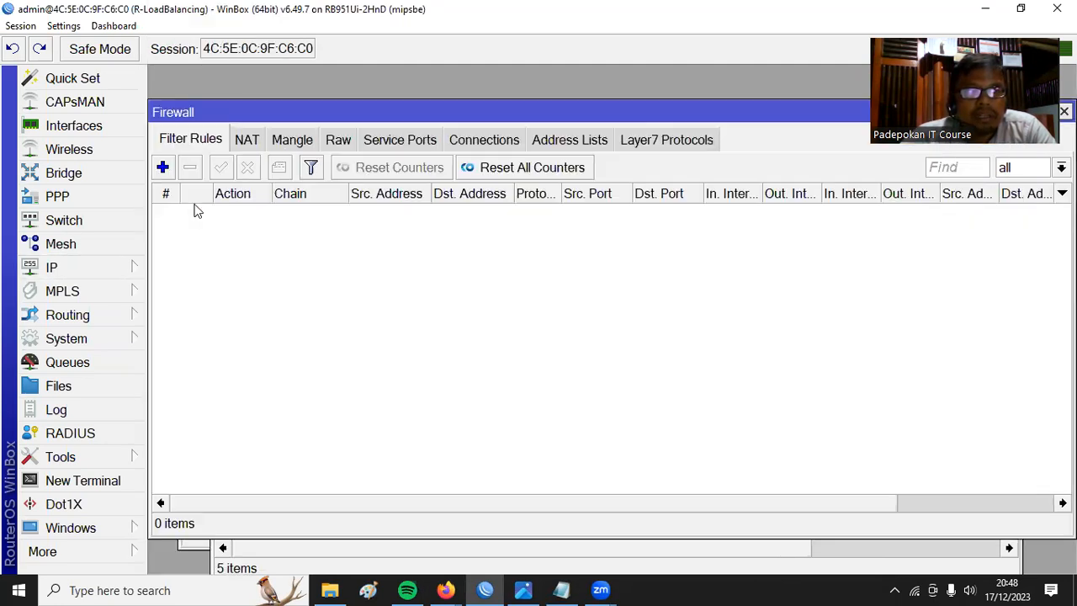
click(247, 139)
drag(290, 115, 413, 196)
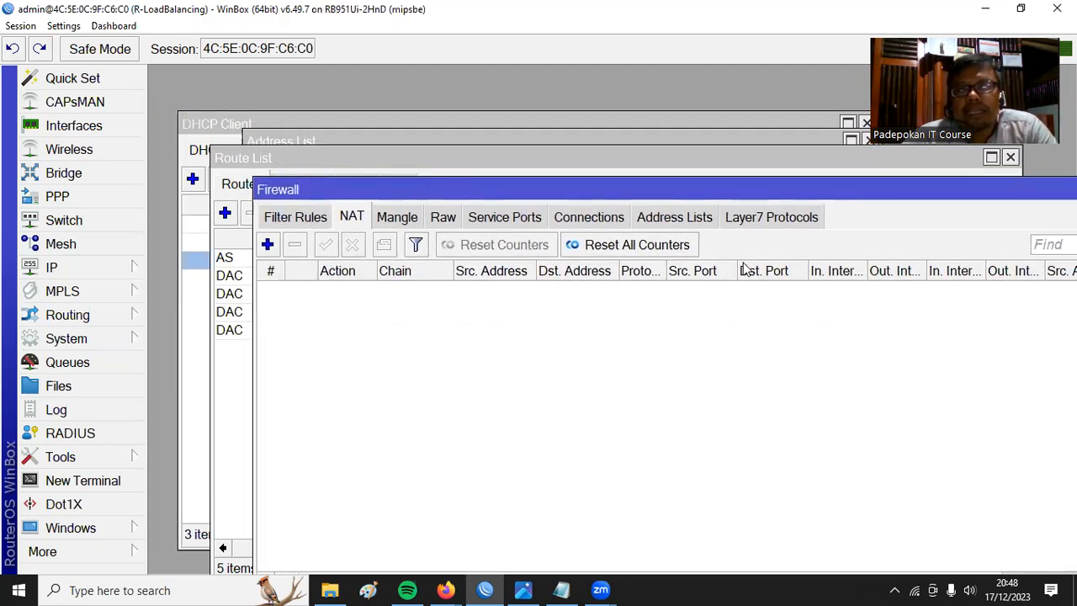
click(267, 245)
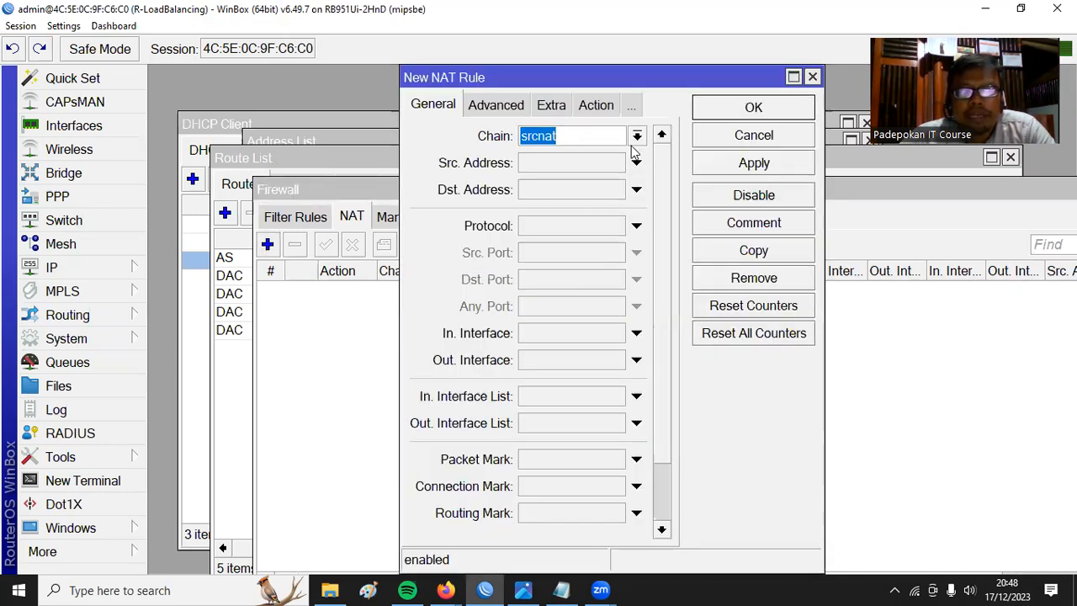
click(600, 360)
click(661, 371)
click(703, 360)
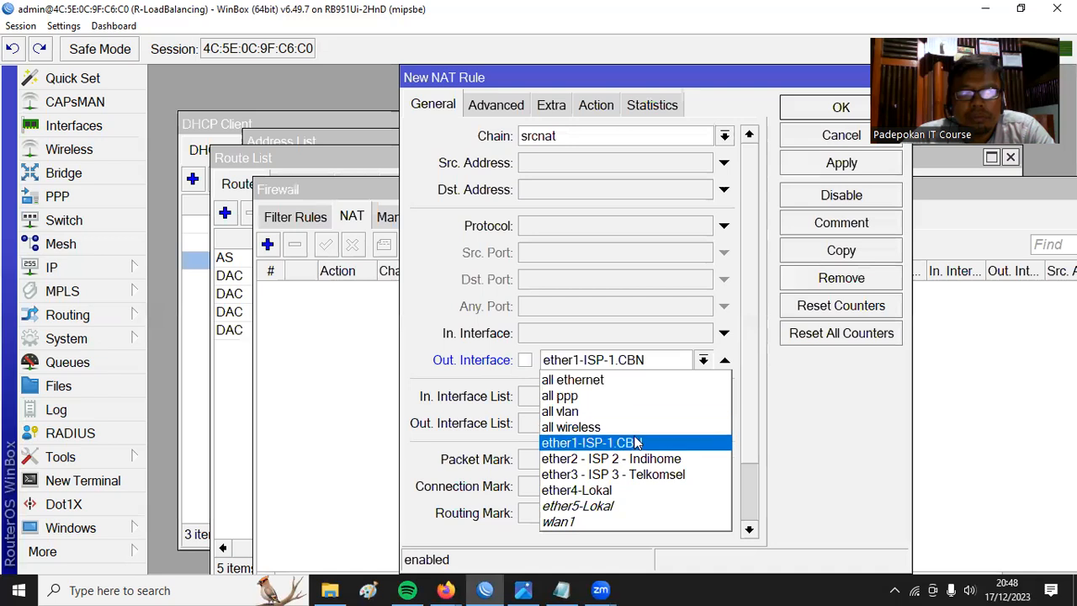
click(638, 444)
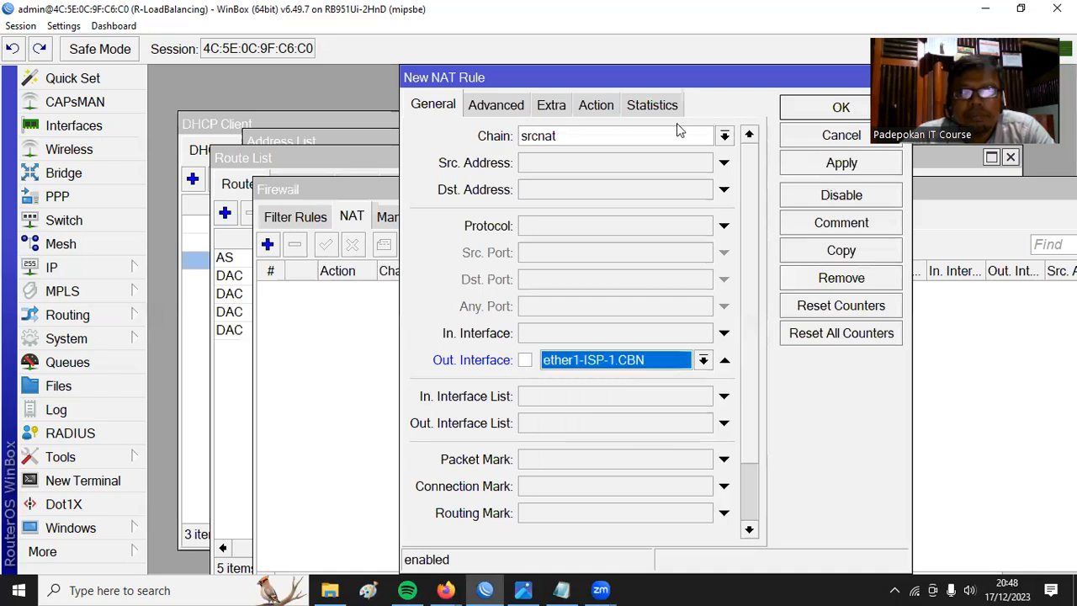
Step: Set the CBN NAT rule's action to masquerade and save the rule
click(611, 106)
click(611, 134)
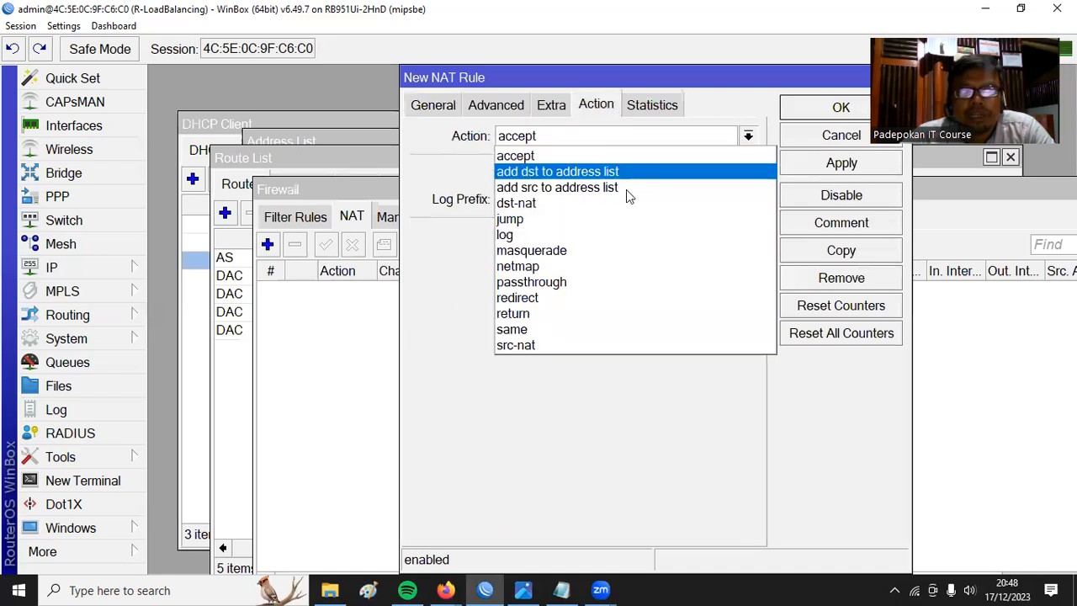
click(612, 253)
click(841, 162)
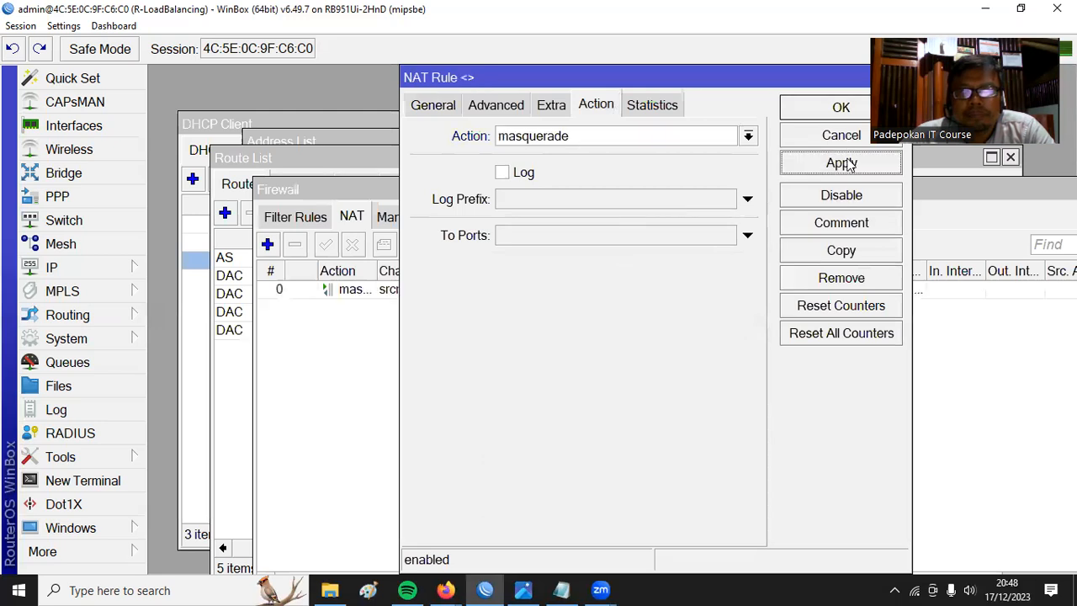
click(842, 108)
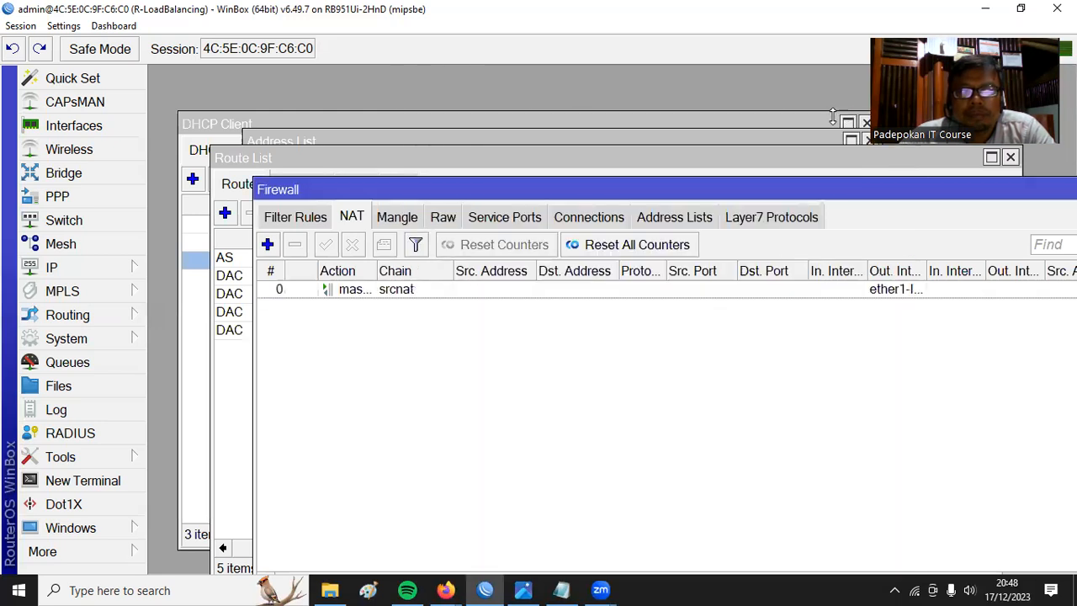
Step: Start a second firewall NAT rule in the srcnat chain with out interface ether2 - ISP 2 - Indihome
click(267, 244)
click(432, 104)
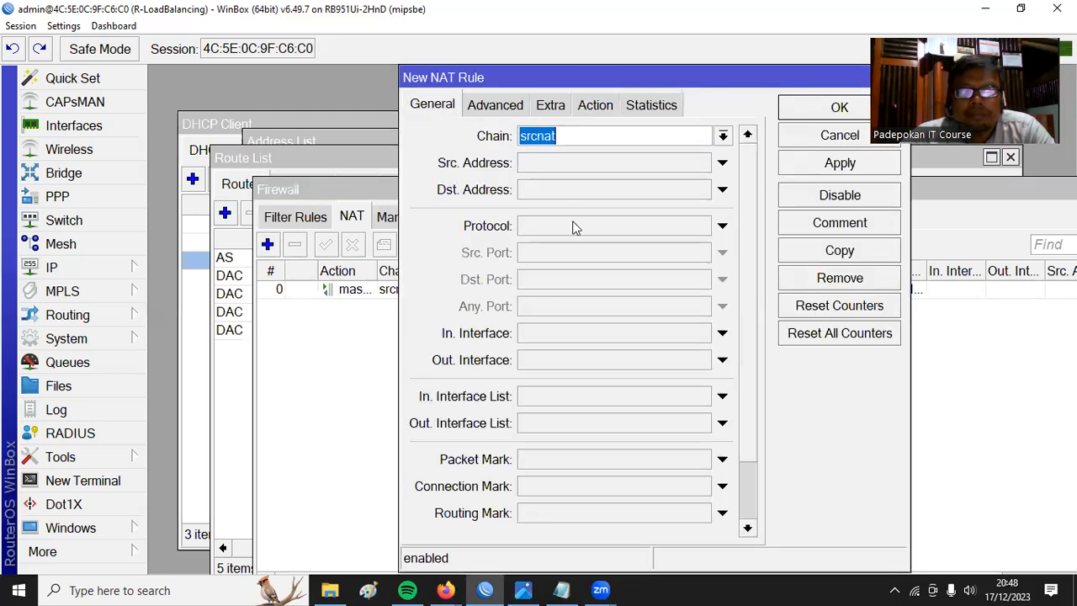
click(637, 362)
click(703, 360)
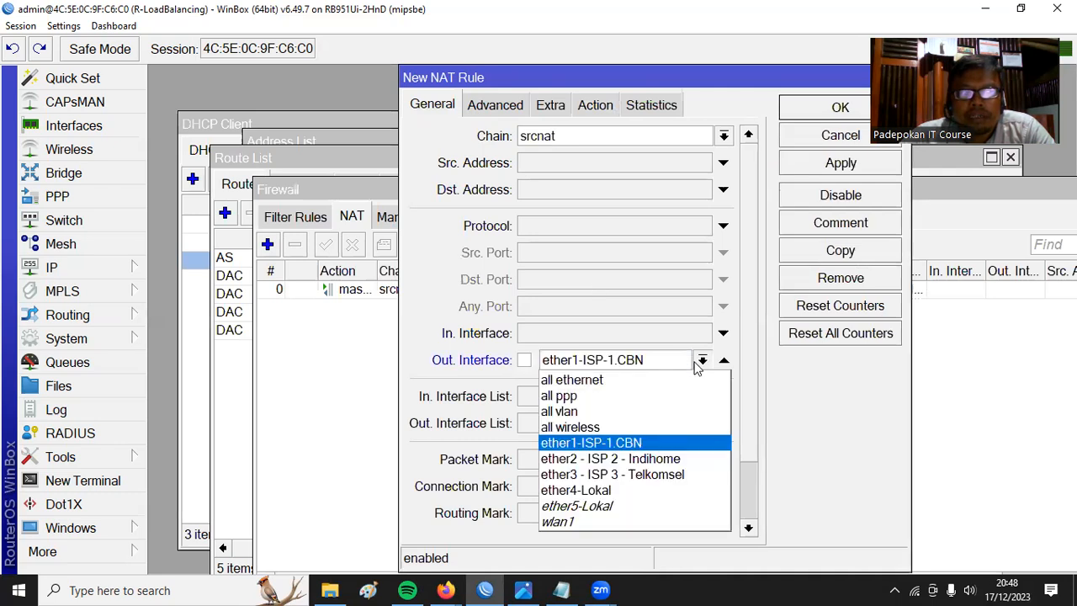
click(673, 461)
Step: Set the Indihome NAT rule's action to masquerade and save the rule
click(605, 107)
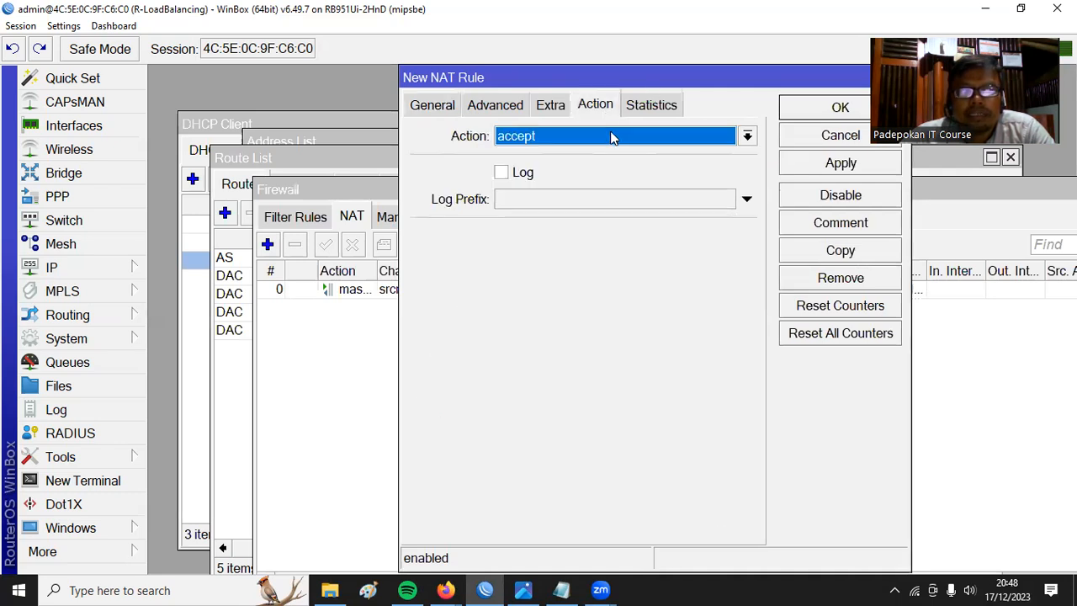
click(608, 135)
click(590, 246)
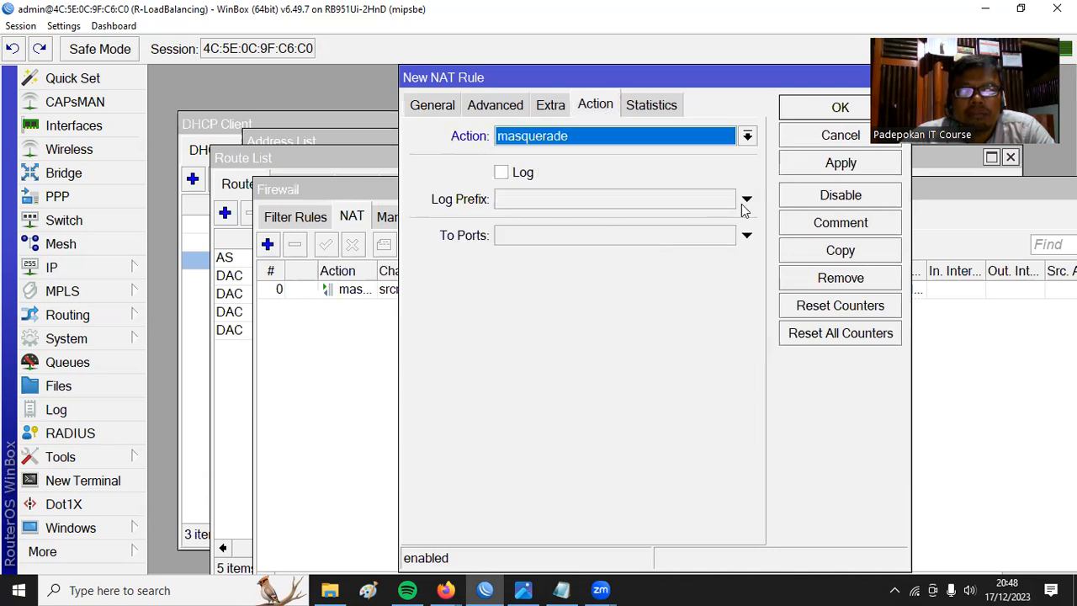
click(841, 162)
click(838, 108)
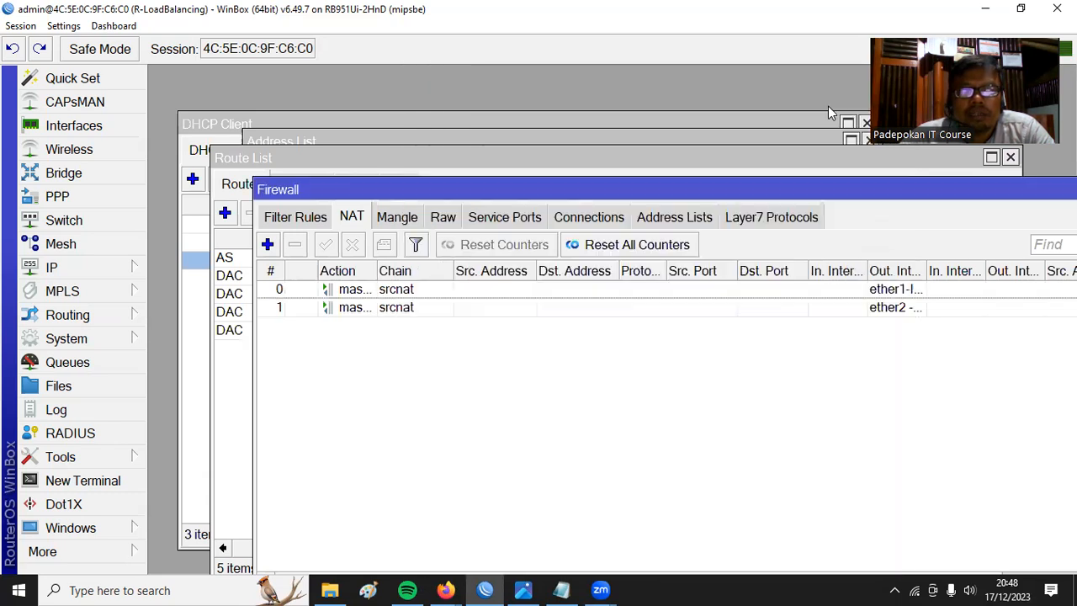
Step: Start a third firewall NAT rule in the srcnat chain with out interface ether3 - ISP 3 - Telkomsel
click(268, 244)
click(443, 111)
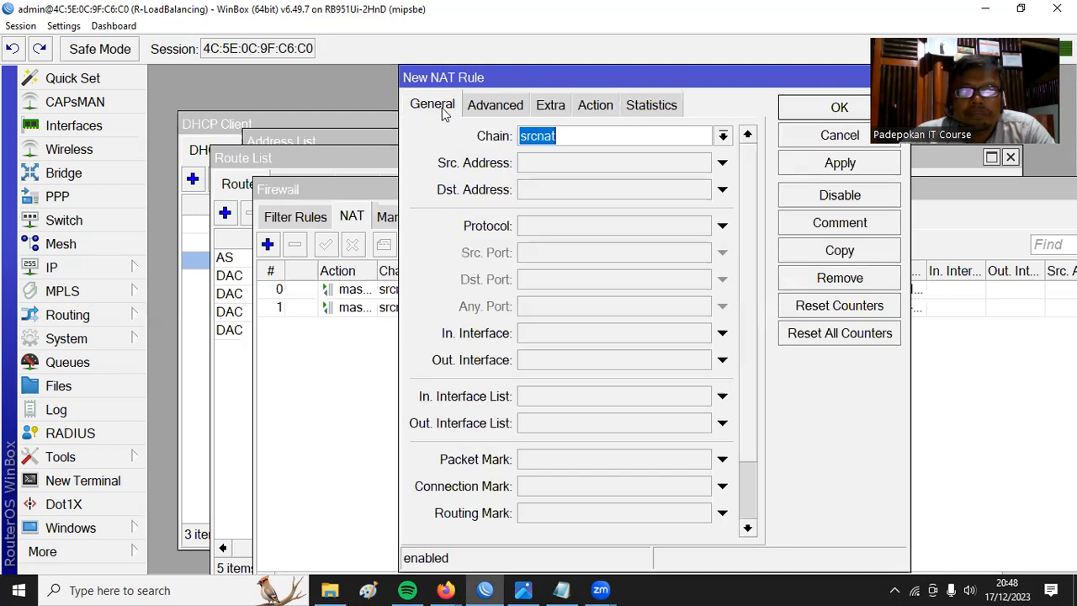
click(637, 360)
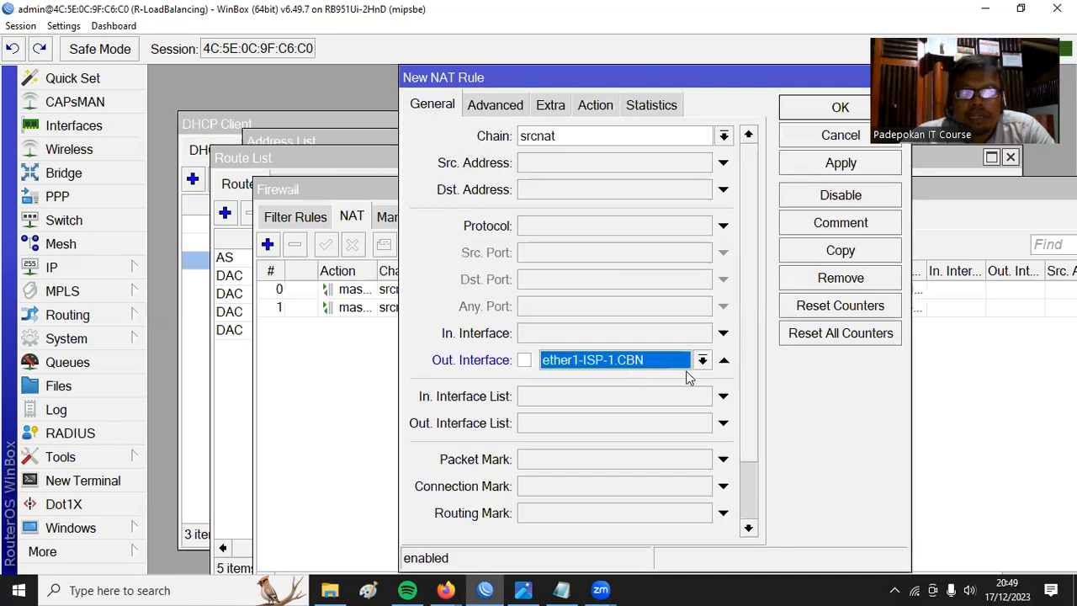
click(702, 360)
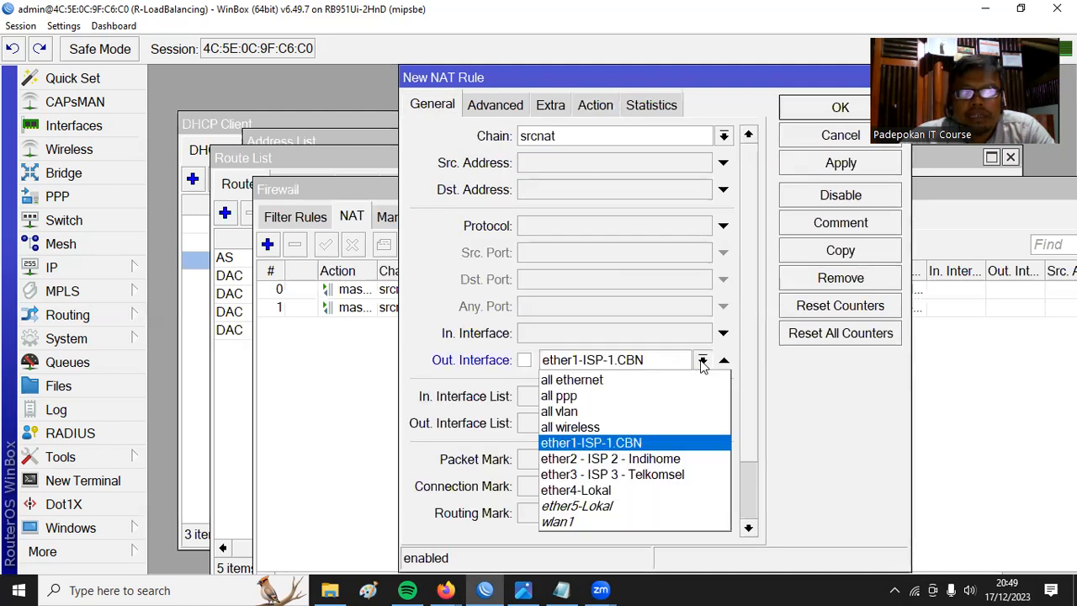
click(673, 474)
Step: Set the Telkomsel NAT rule's action to masquerade and save the rule
click(596, 104)
click(615, 137)
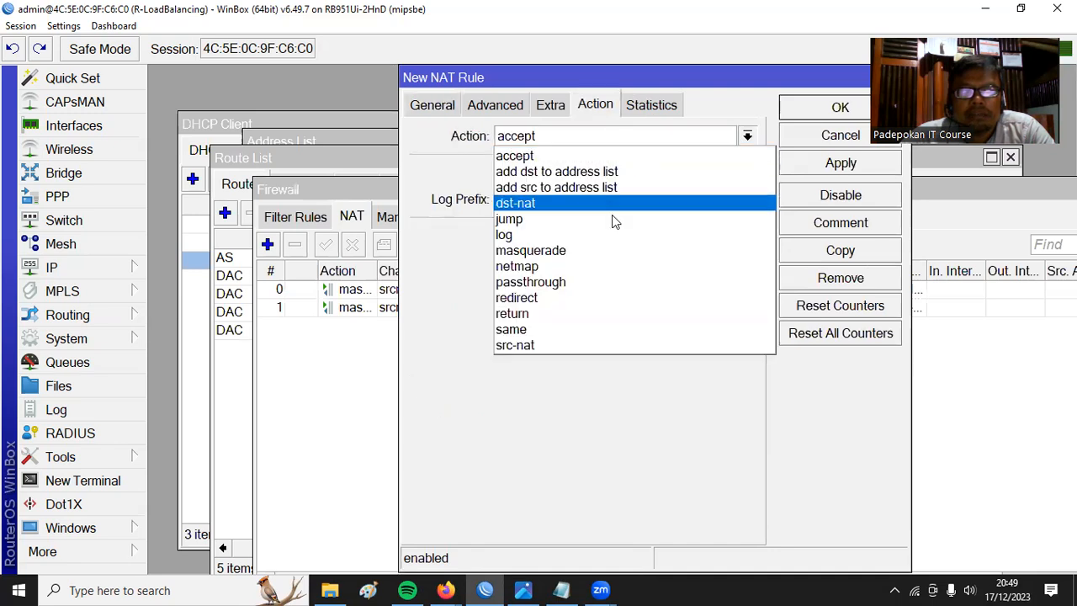
click(601, 252)
click(839, 163)
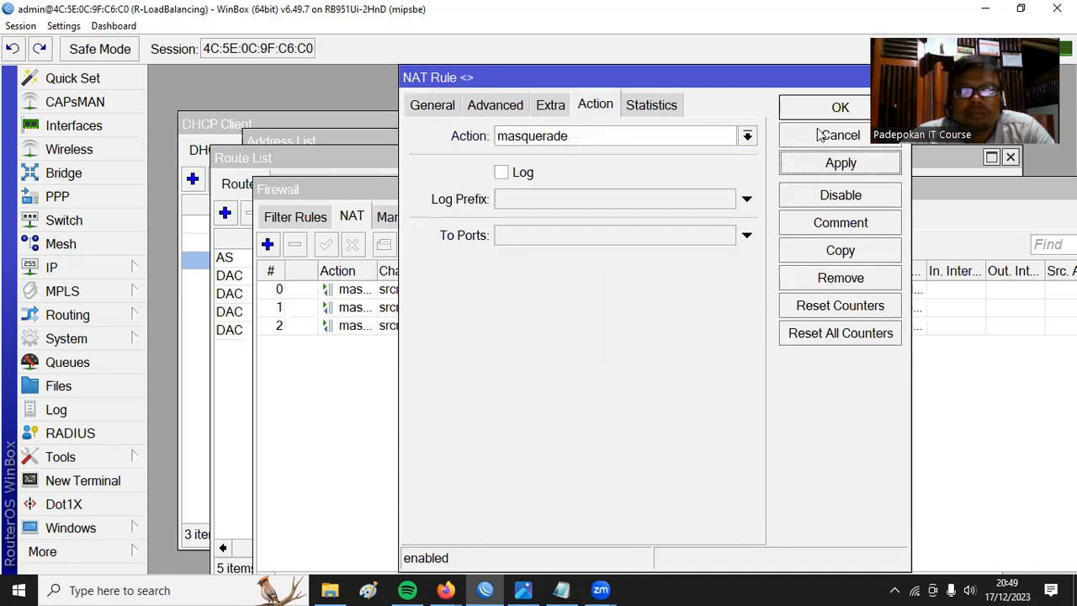
click(833, 108)
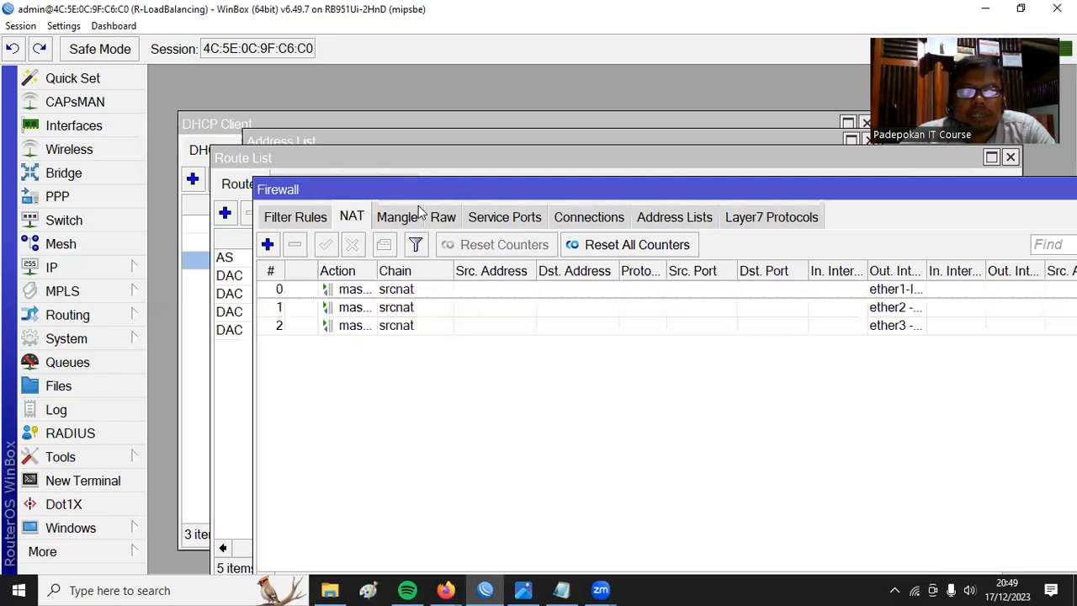
drag(406, 192, 393, 189)
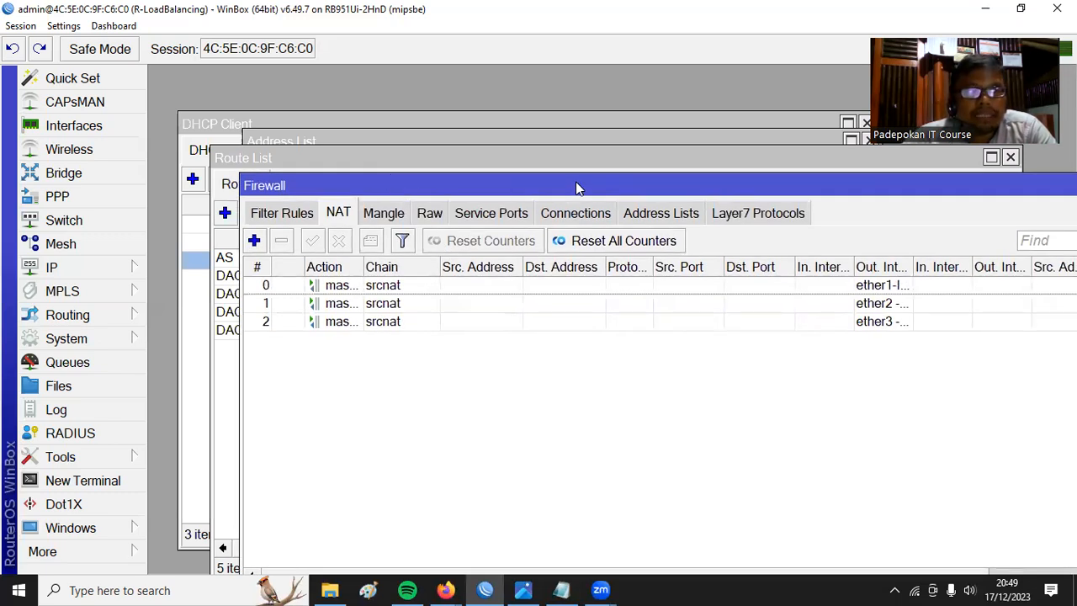
Step: Check the local network's address on ether4-Lokal in the router's IP address list, and close the list
click(50, 267)
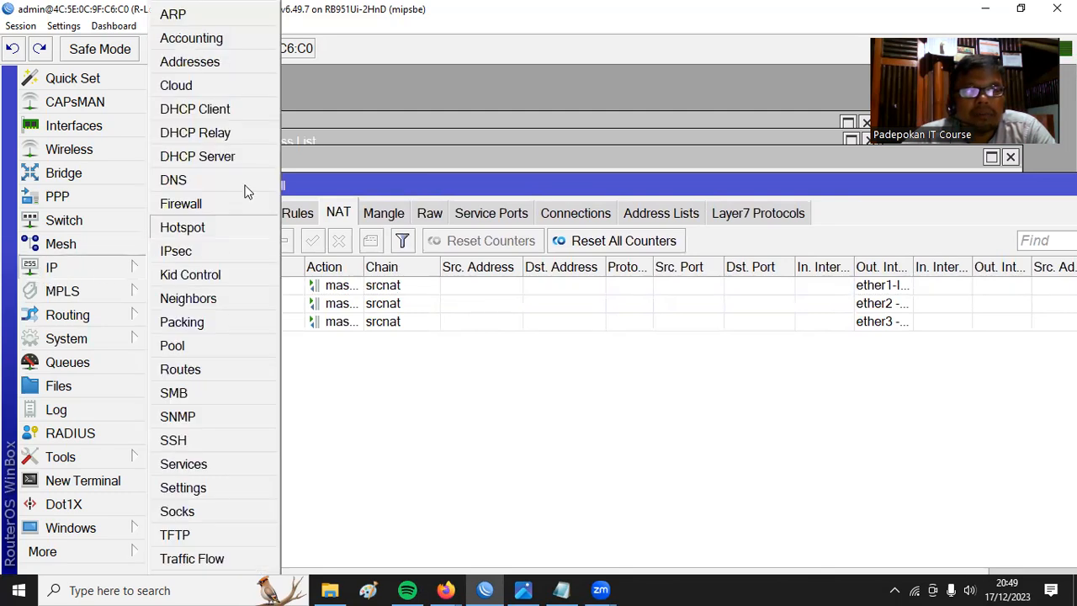
click(211, 67)
click(531, 266)
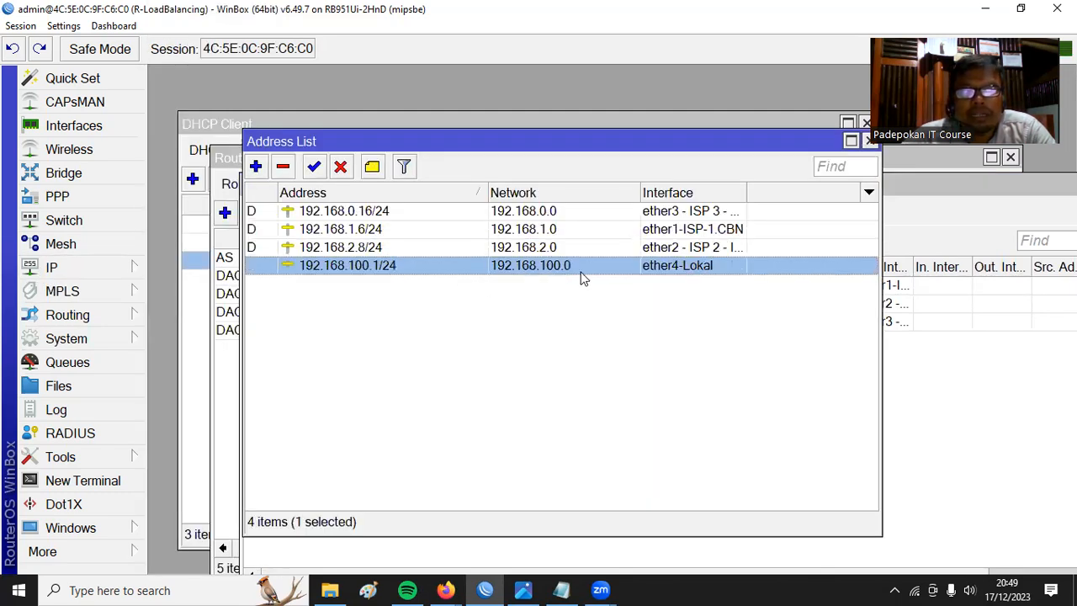
click(870, 141)
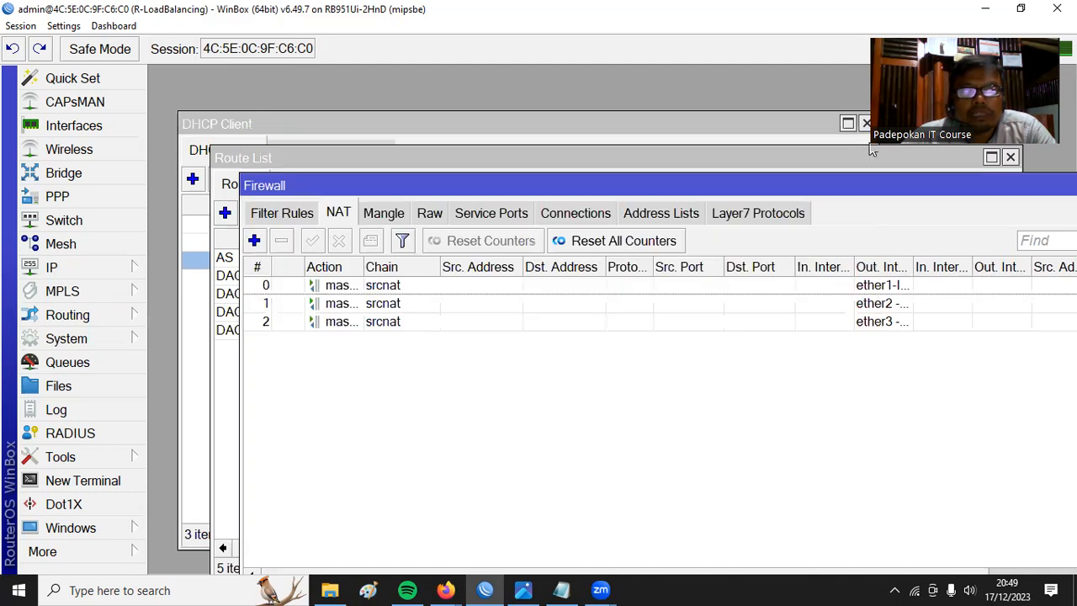
Step: Start the DHCP server setup wizard and choose ether4-Lokal as the server interface
click(56, 268)
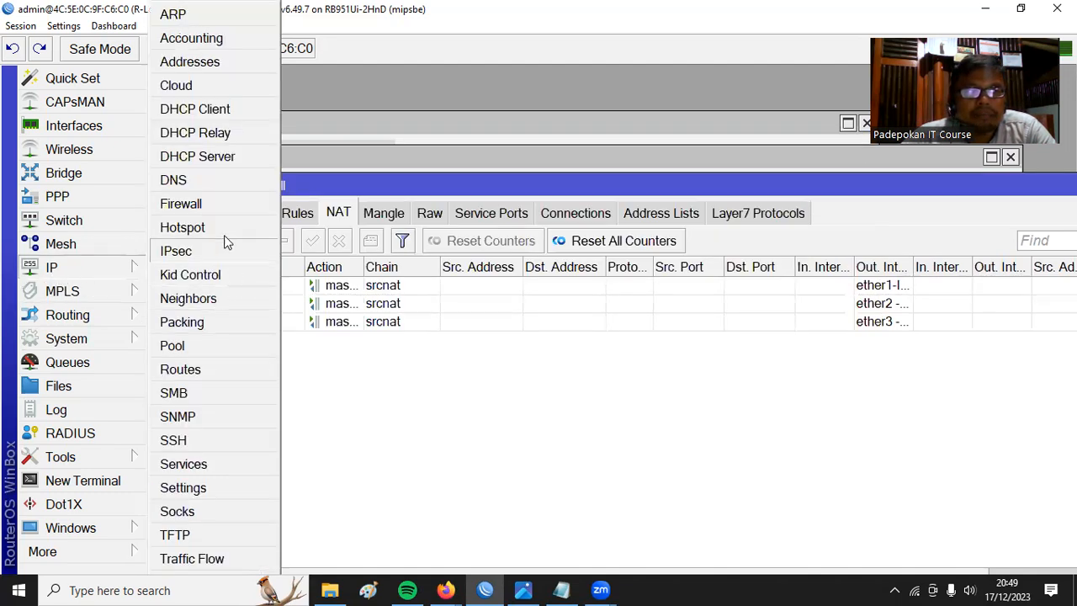
click(224, 159)
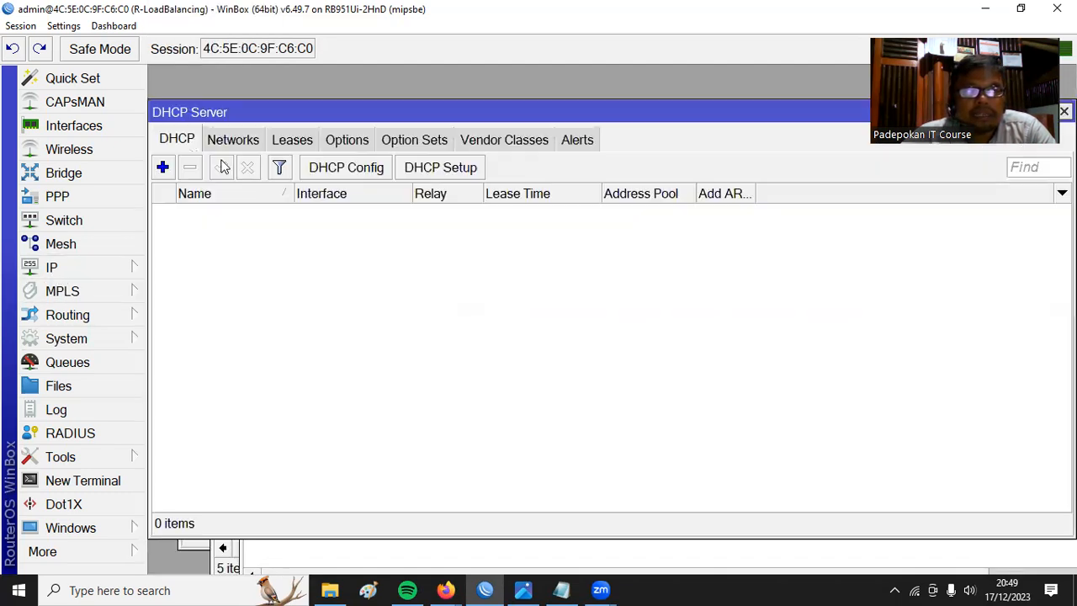
click(451, 173)
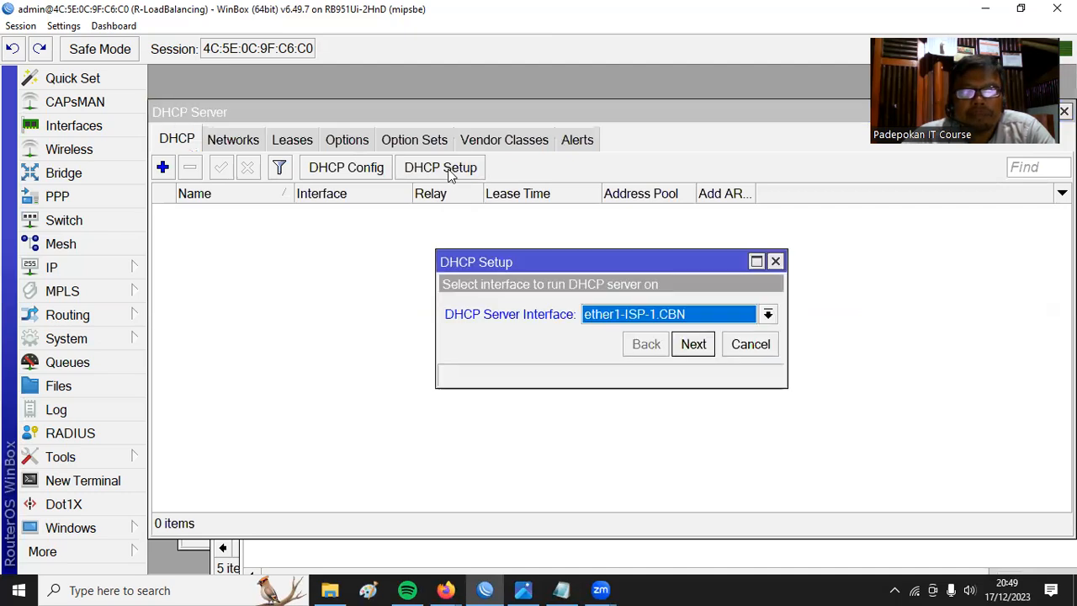
click(770, 316)
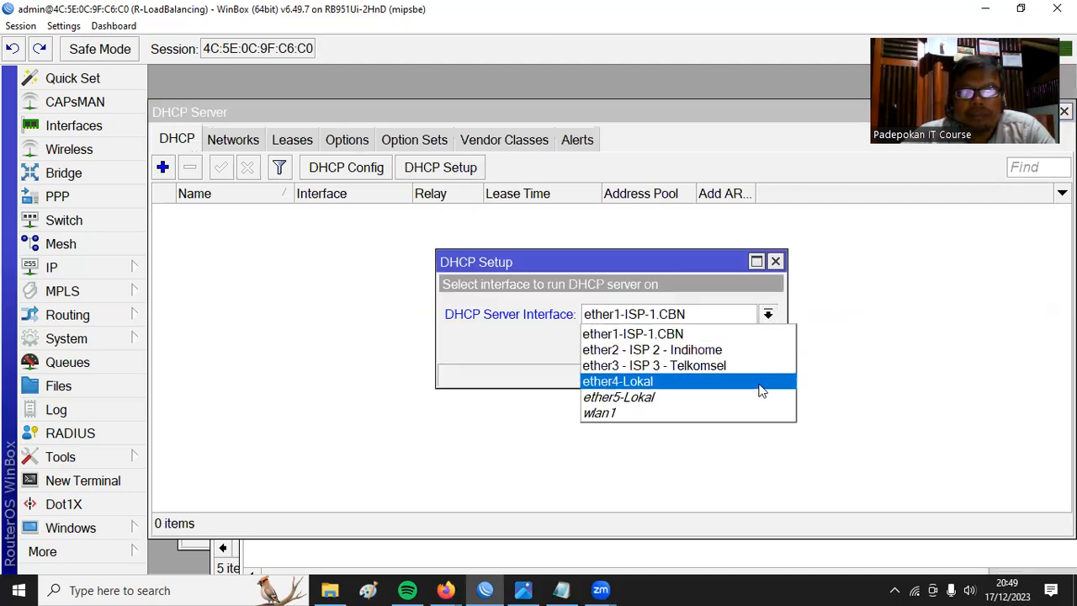
click(712, 383)
click(694, 347)
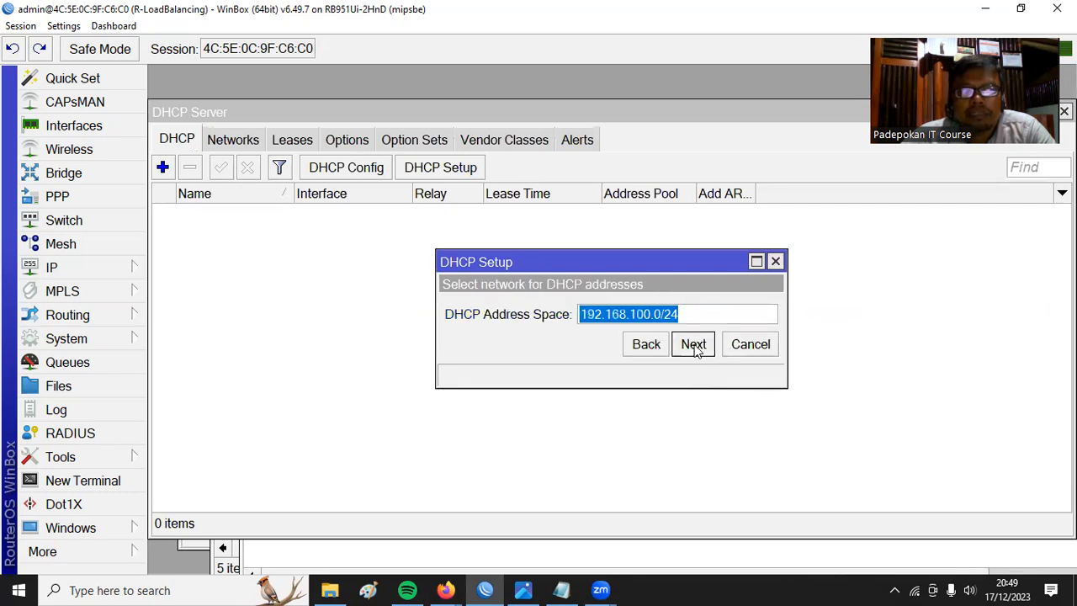
Step: Complete the DHCP server setup with address space 192.168.100.0/24, gateway 192.168.100.1, pool 192.168.100.2-192.168.100.254 and the default remaining settings
click(694, 347)
click(694, 347)
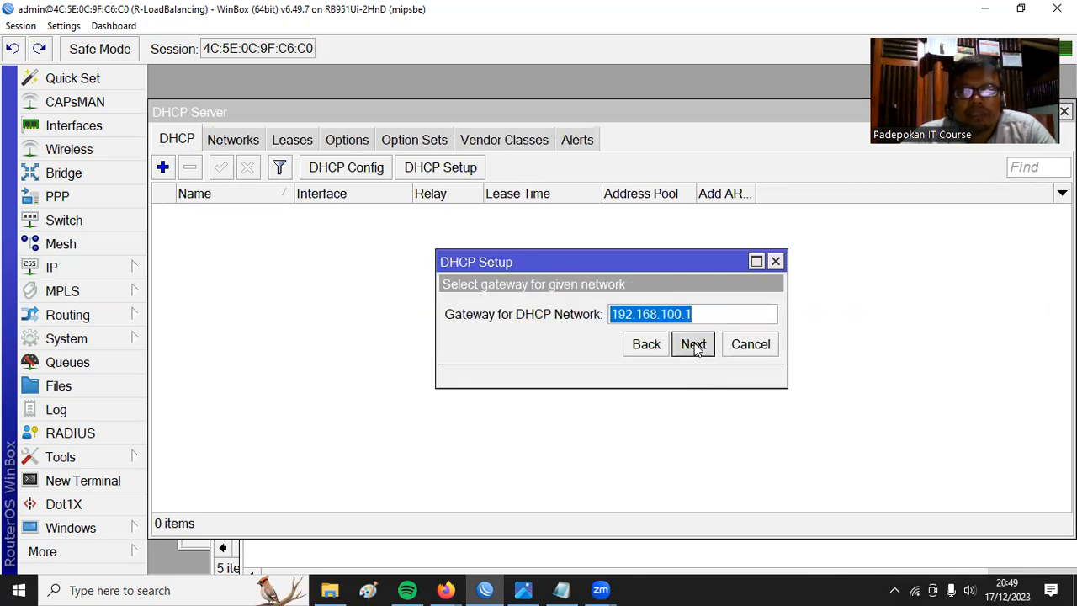
click(695, 346)
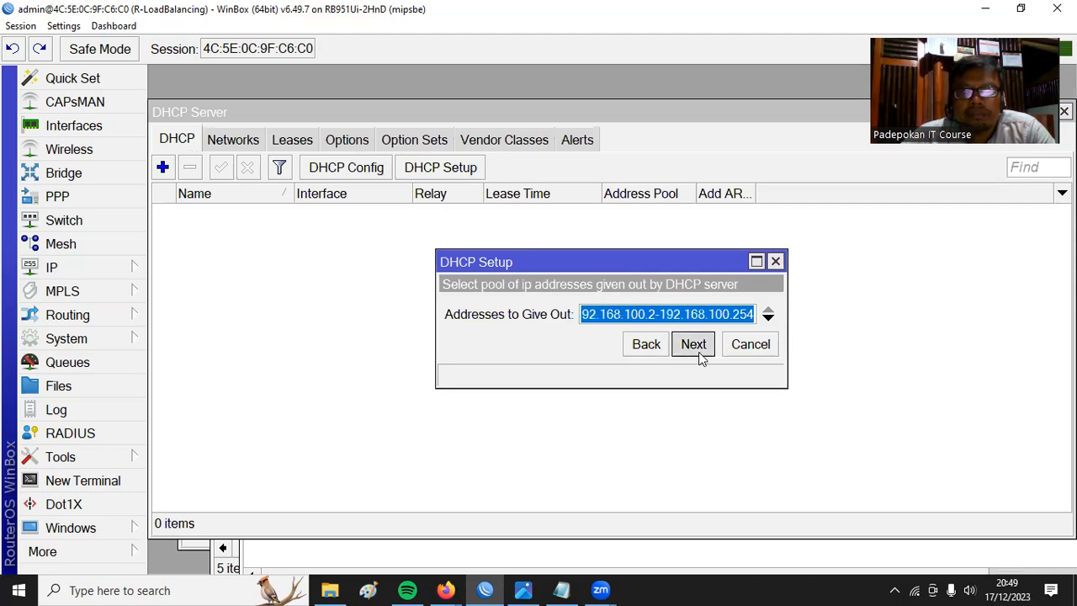
click(696, 406)
click(695, 405)
click(621, 315)
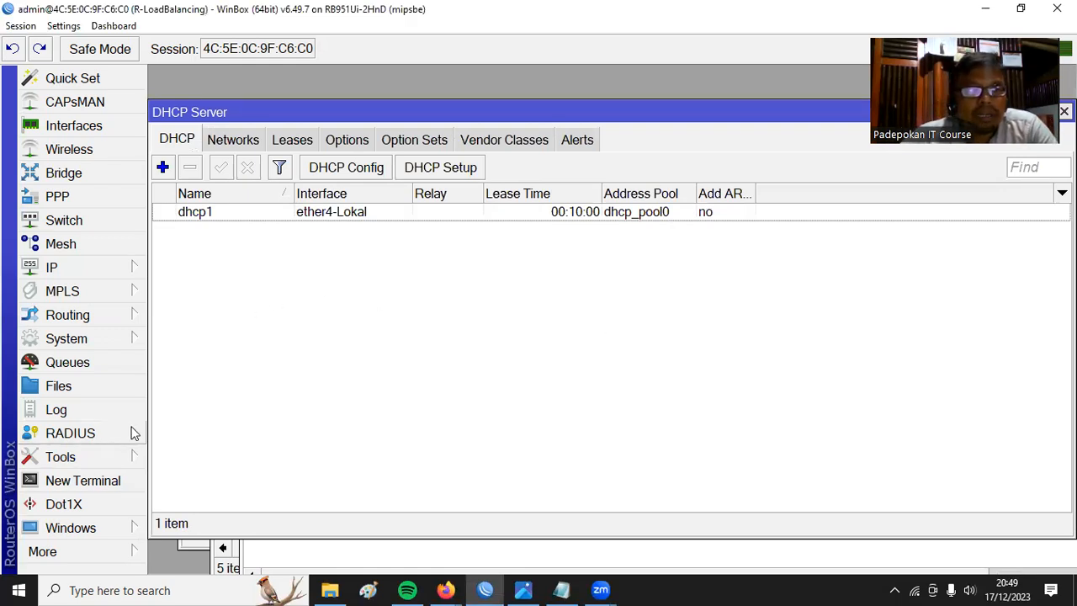
Step: Test the router's internet connection by running ping google.com in a new terminal, and close the terminal
click(82, 481)
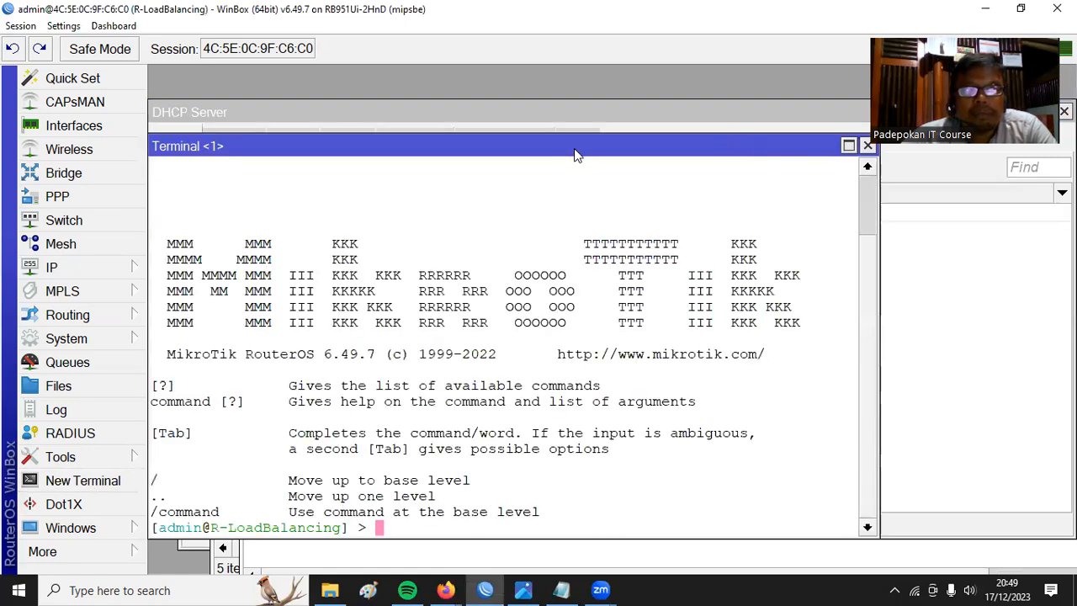
text(p)
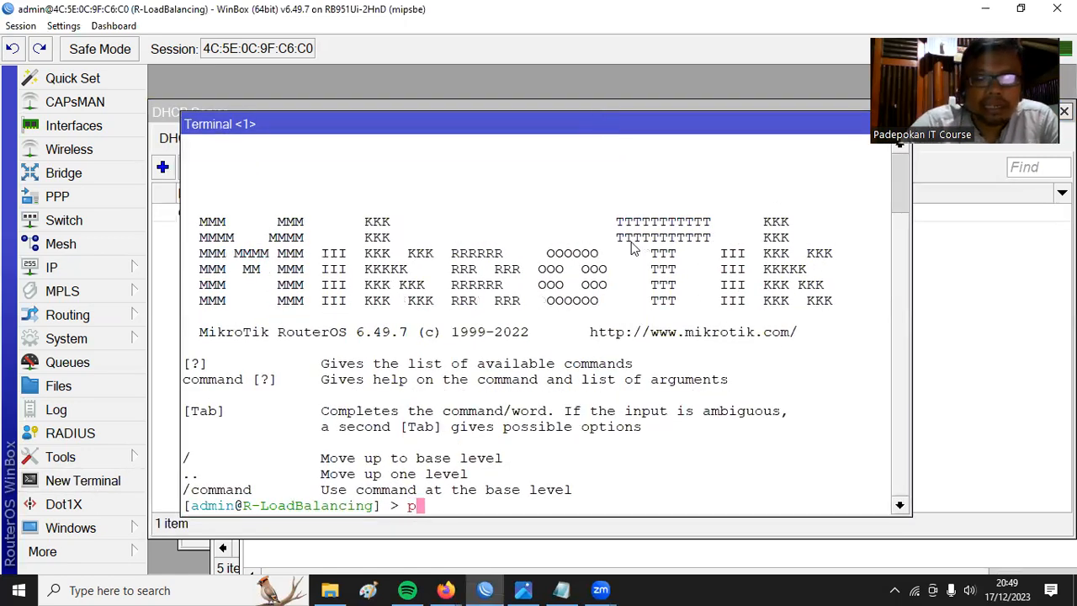
text(ing g)
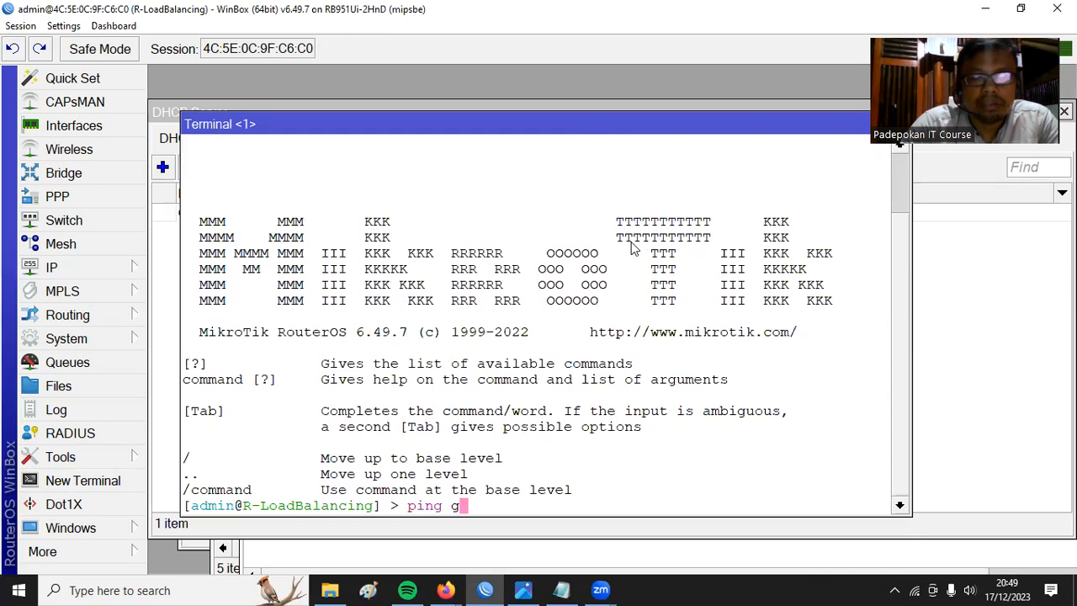
text(oogle.com)
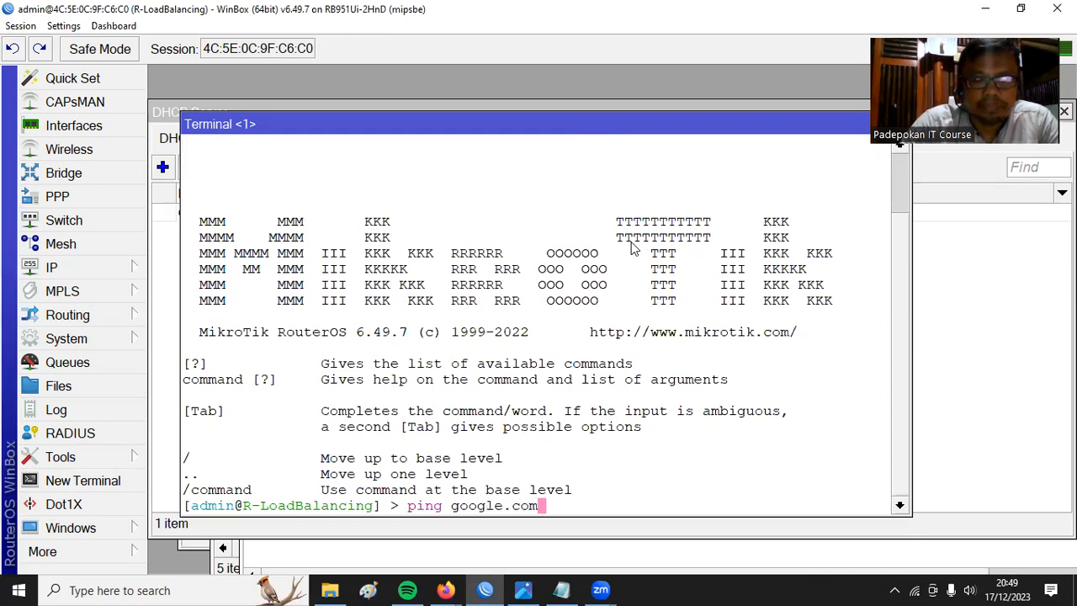
key(Return)
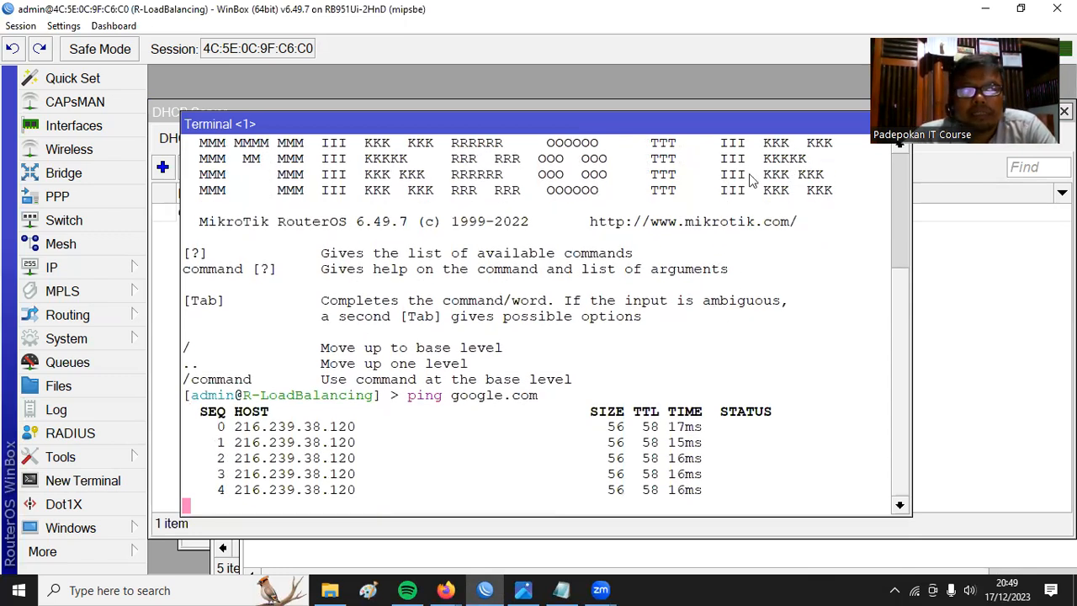
drag(722, 126, 683, 149)
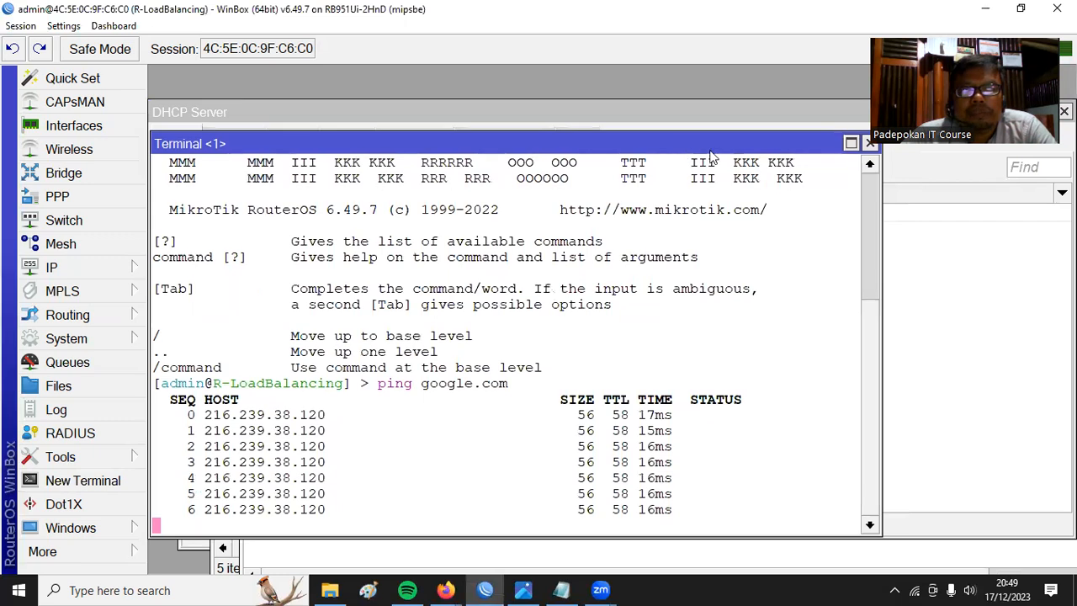
click(870, 145)
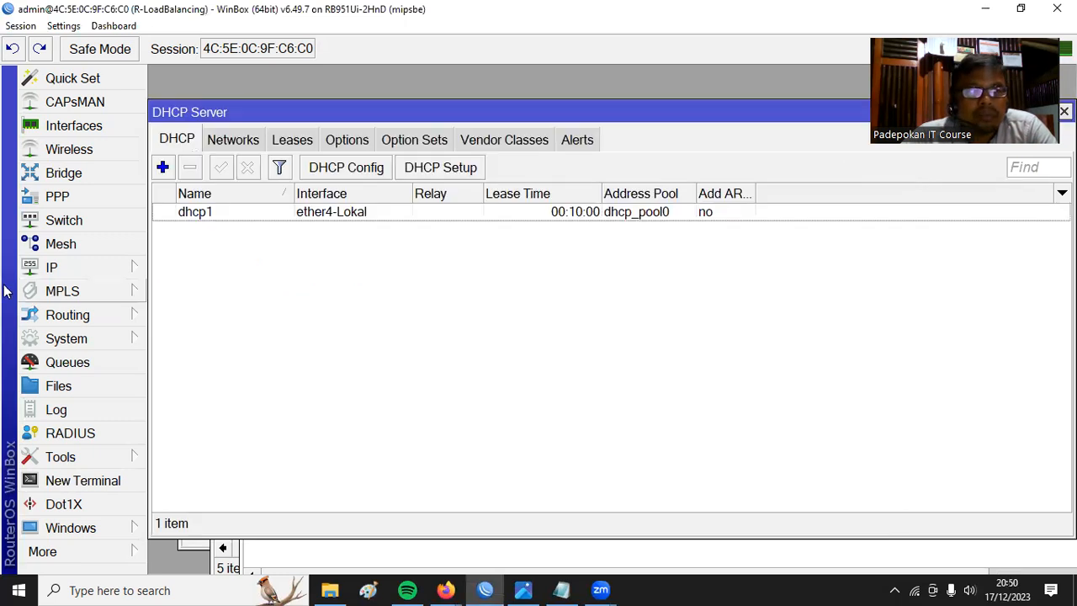
Step: Open the default route 0.0.0.0/0 from the route list and review its three ISP gateways and Check Gateway setting
click(66, 268)
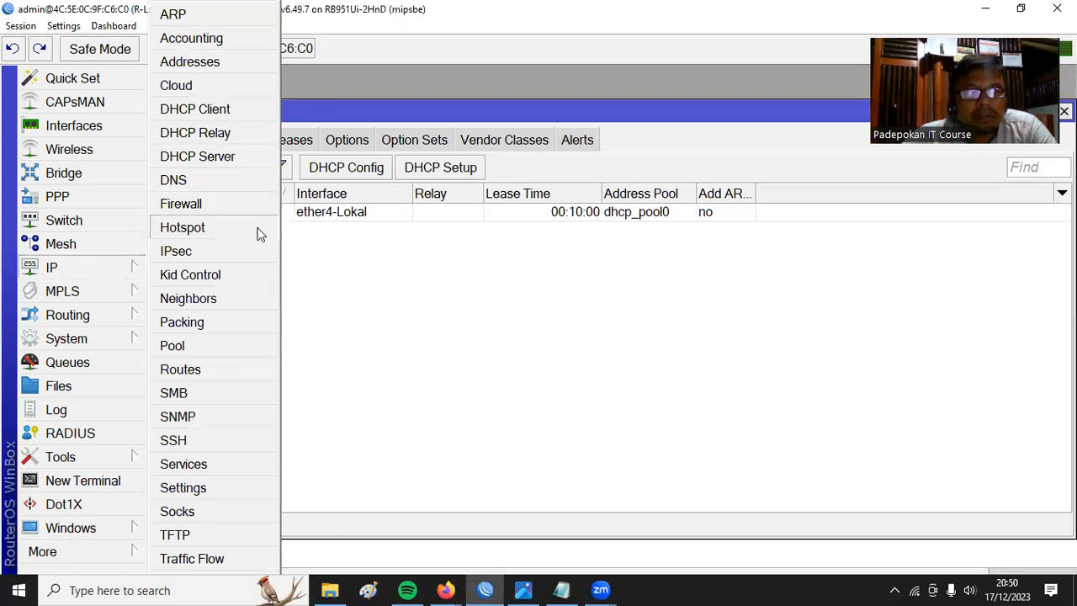
click(208, 378)
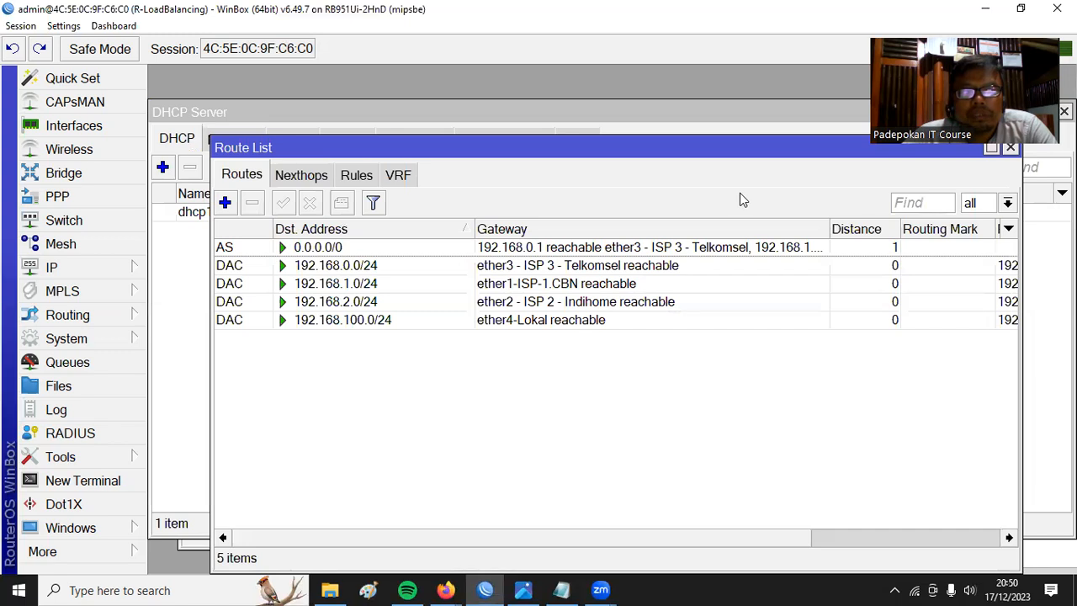
drag(632, 152, 603, 137)
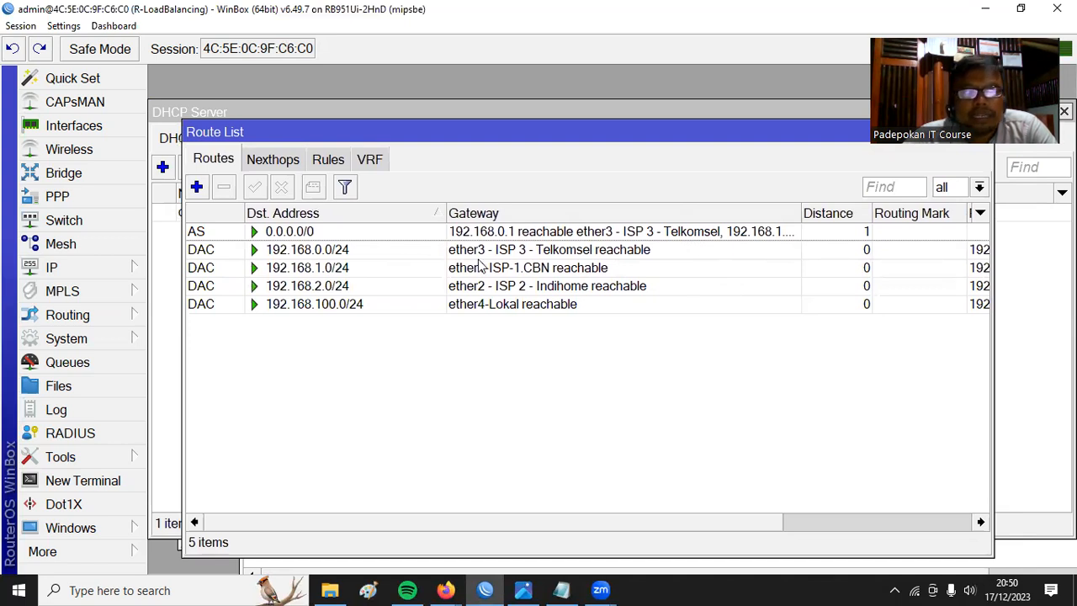
double_click(490, 235)
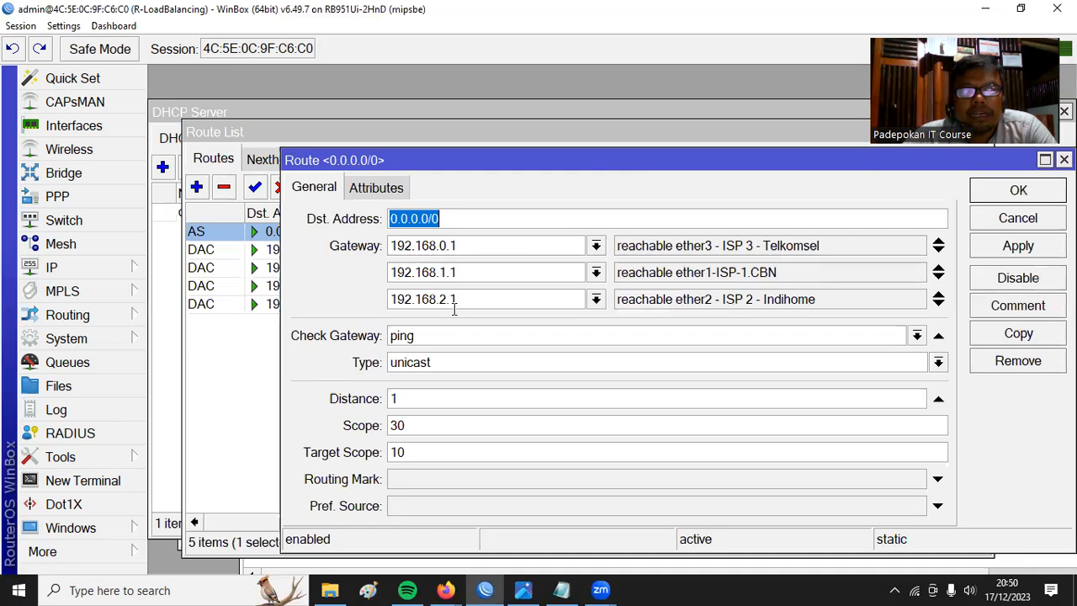
drag(463, 162, 396, 148)
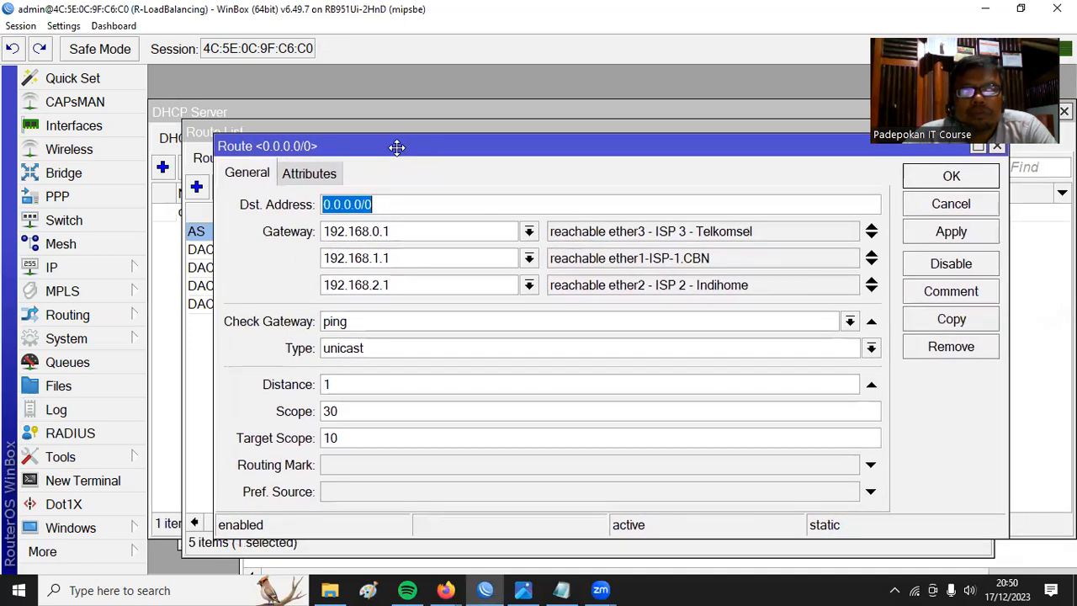
Step: Close the default route's details, open the interface list and arrange the route list so both can be watched
click(959, 177)
drag(638, 132, 622, 162)
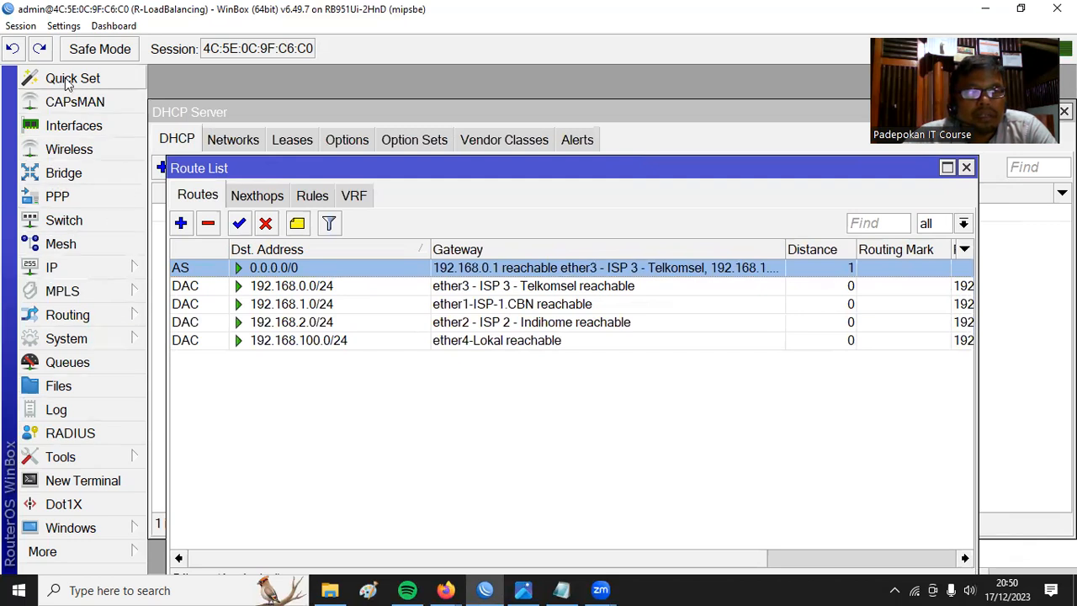
click(72, 128)
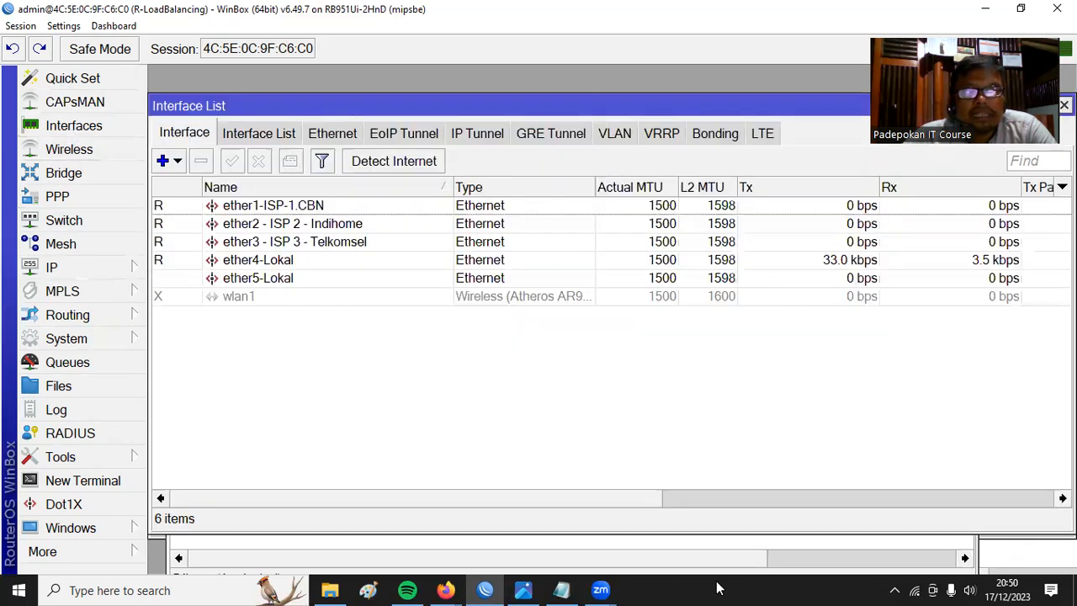
click(609, 547)
drag(340, 166, 397, 257)
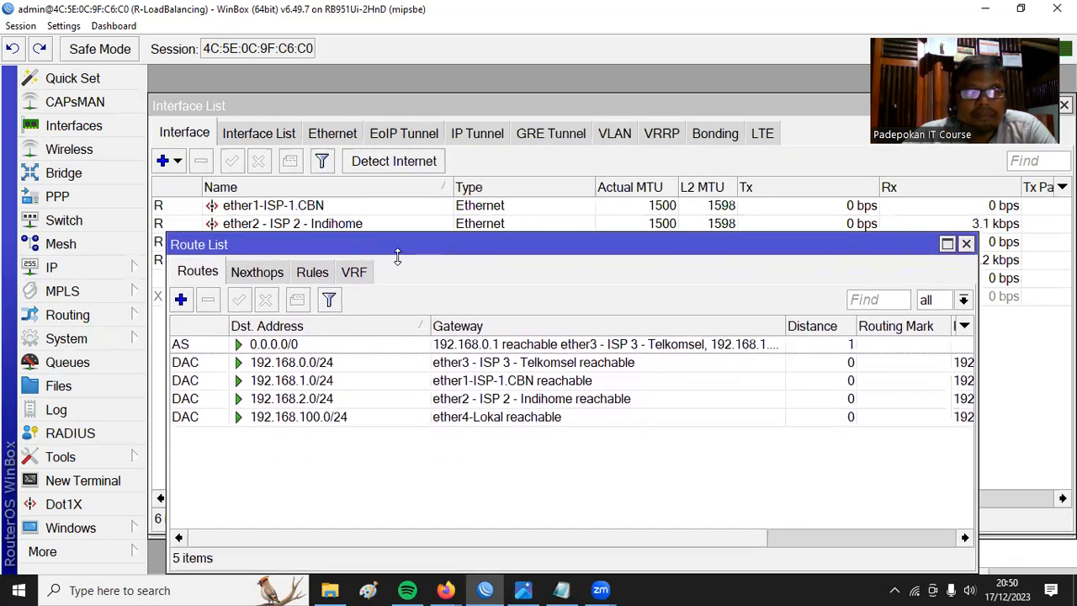
Step: Start a continuous ping to google.com in a new terminal placed beside the route list
click(89, 481)
drag(509, 147, 822, 183)
key(ctrl+minus)
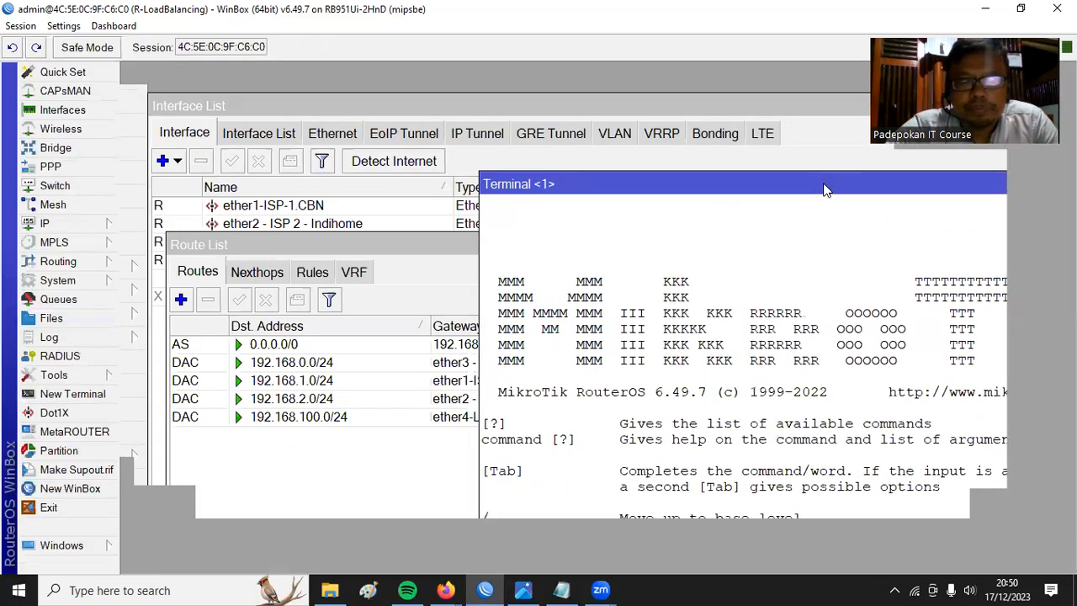
text(ping google.com)
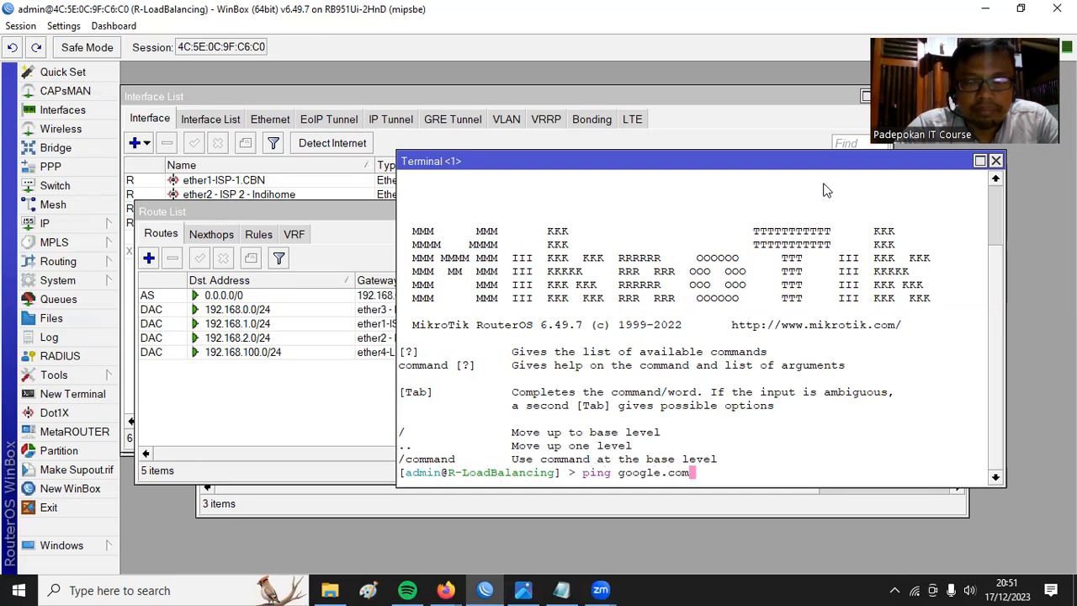
key(Return)
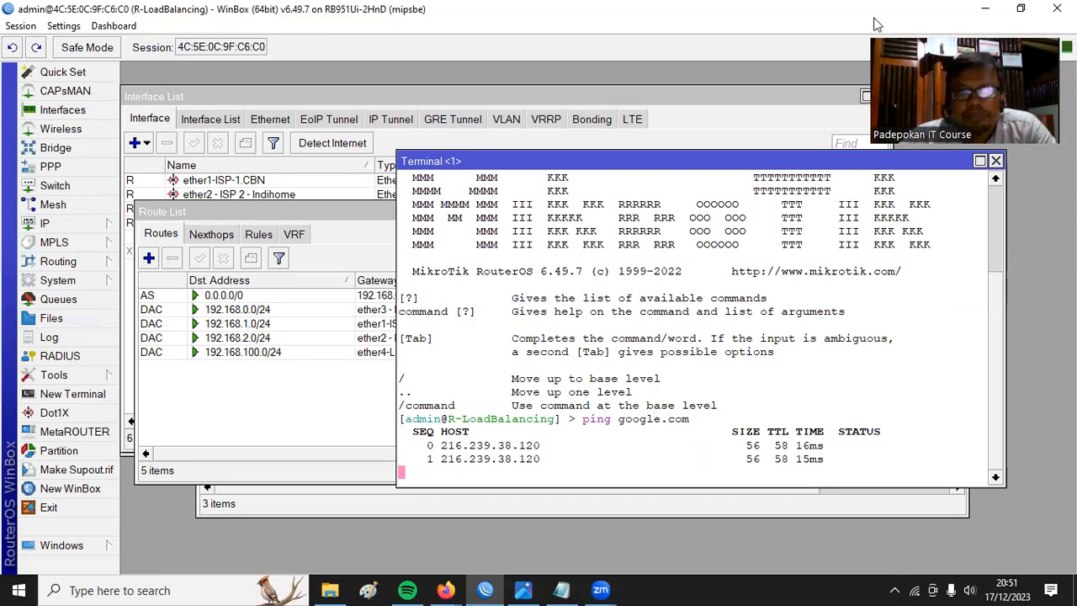
drag(642, 174, 695, 190)
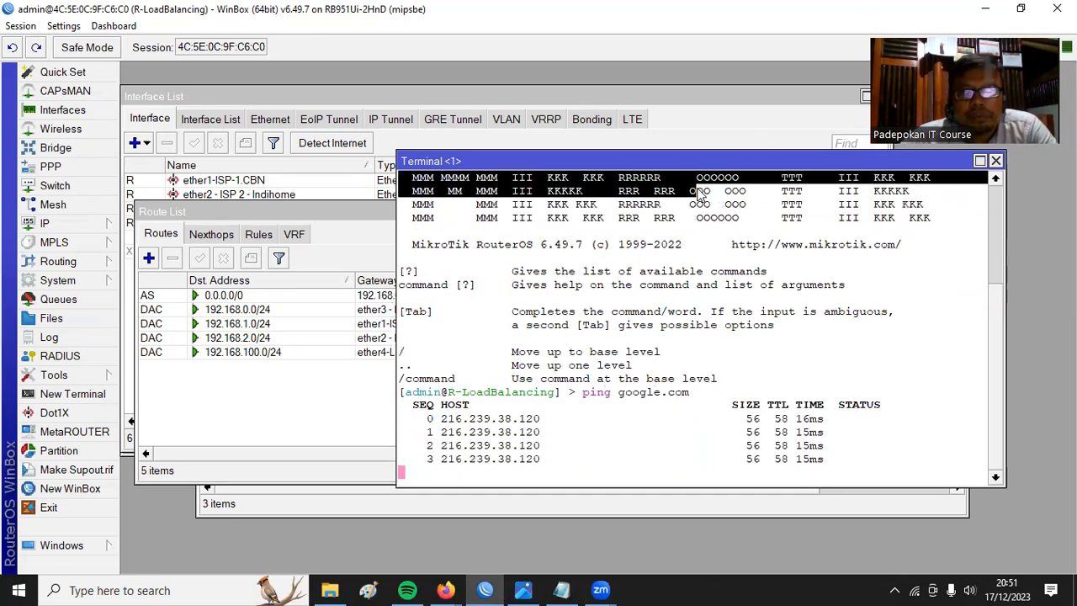
Step: Disable the ether1-ISP-1.CBN interface and watch the running ping to test failover
click(214, 182)
click(217, 143)
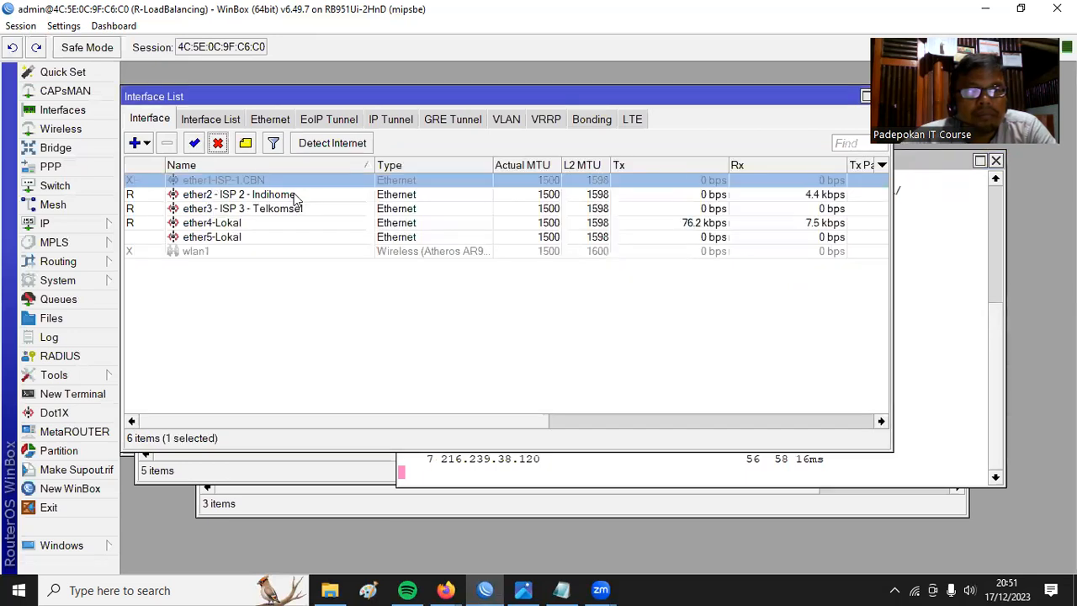
click(907, 420)
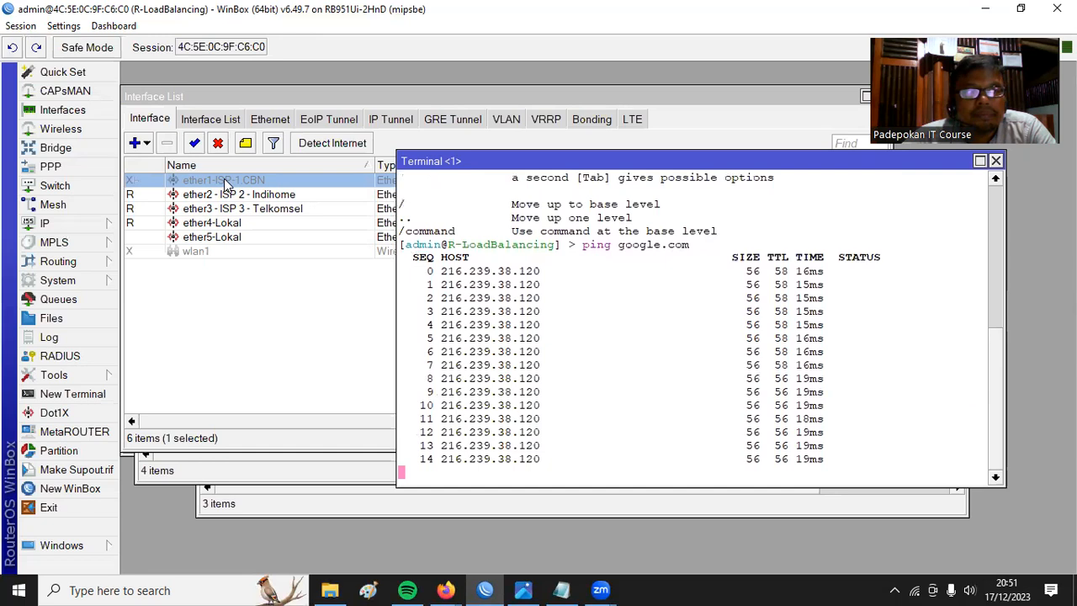
Step: Check the gateway states of the default route 0.0.0.0/0 with ether1-ISP-1.CBN disabled, and return to the running ping
click(226, 184)
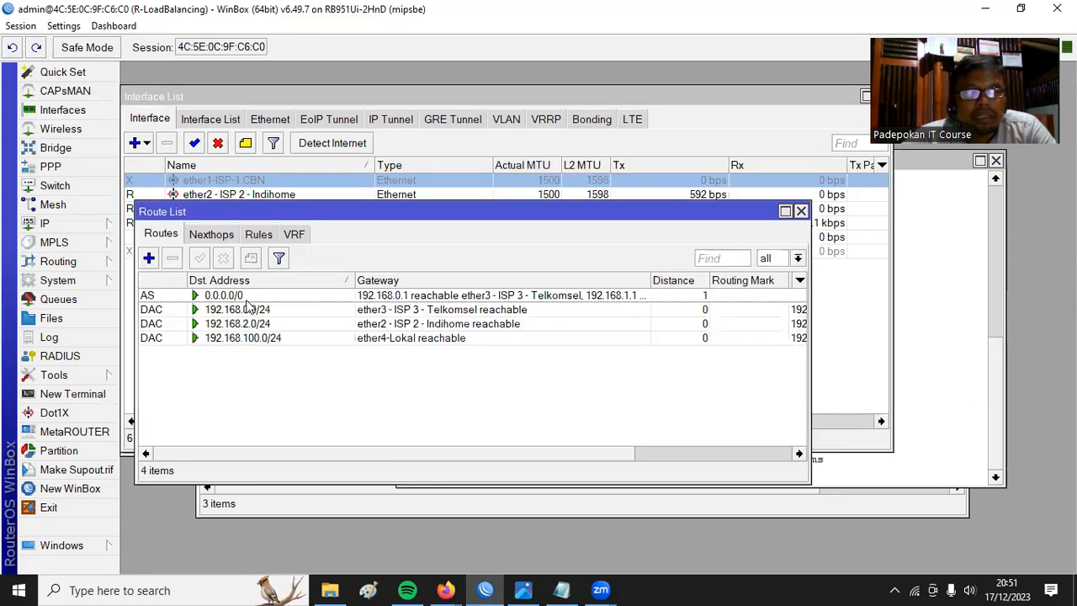
double_click(246, 296)
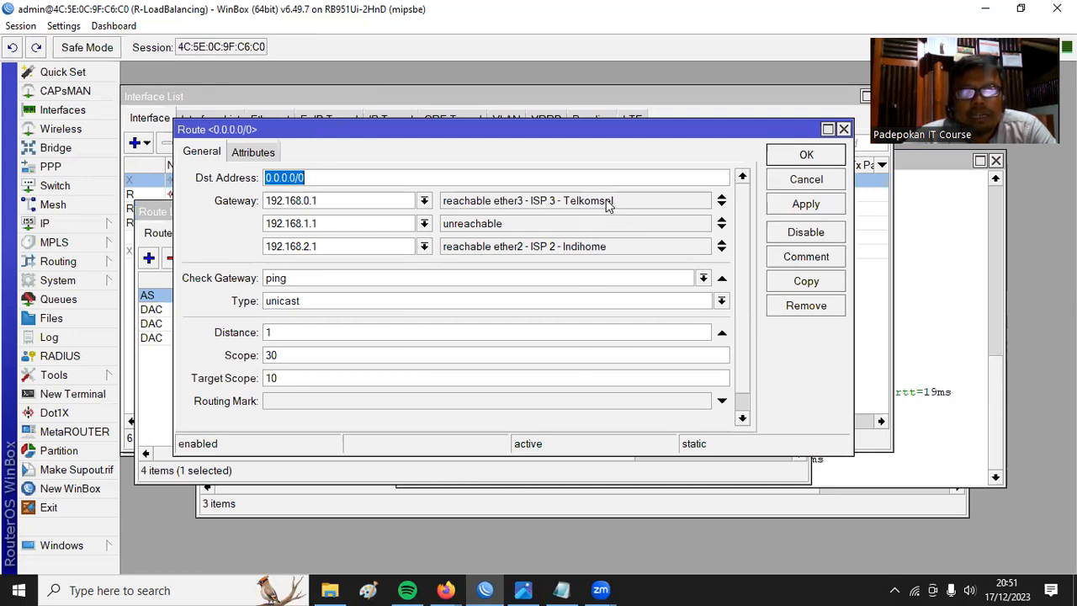
click(813, 157)
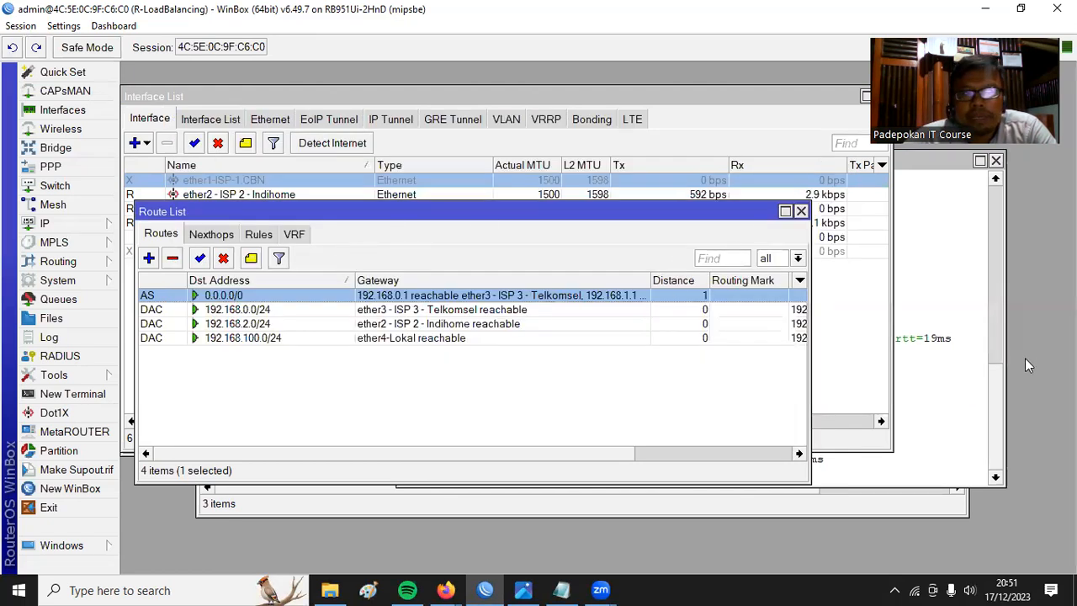
click(938, 299)
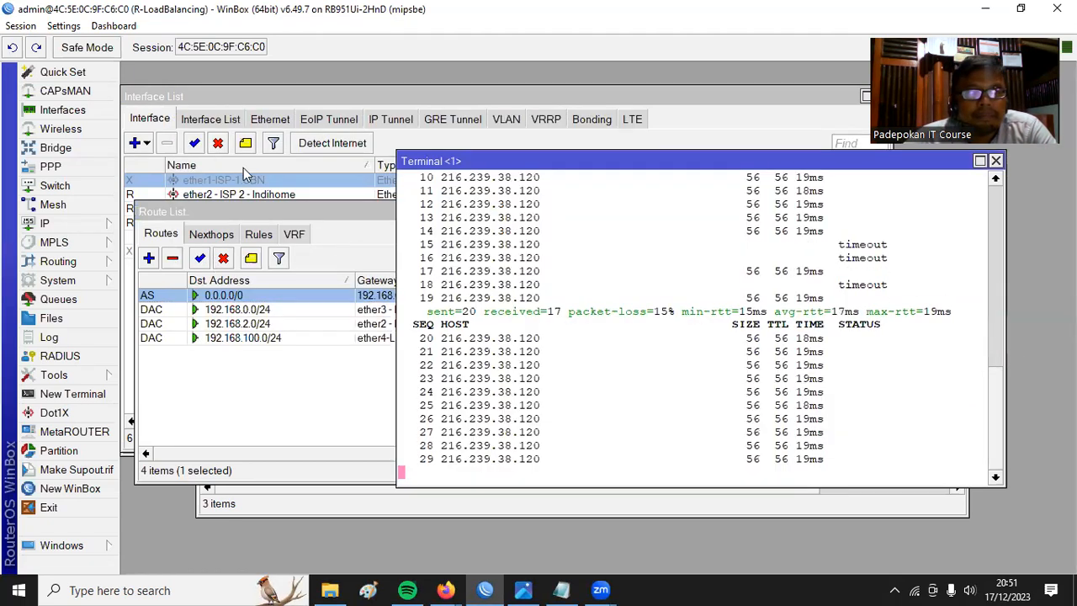
Step: Disable the ether2 - ISP 2 - Indihome interface as well and watch the running ping
click(250, 168)
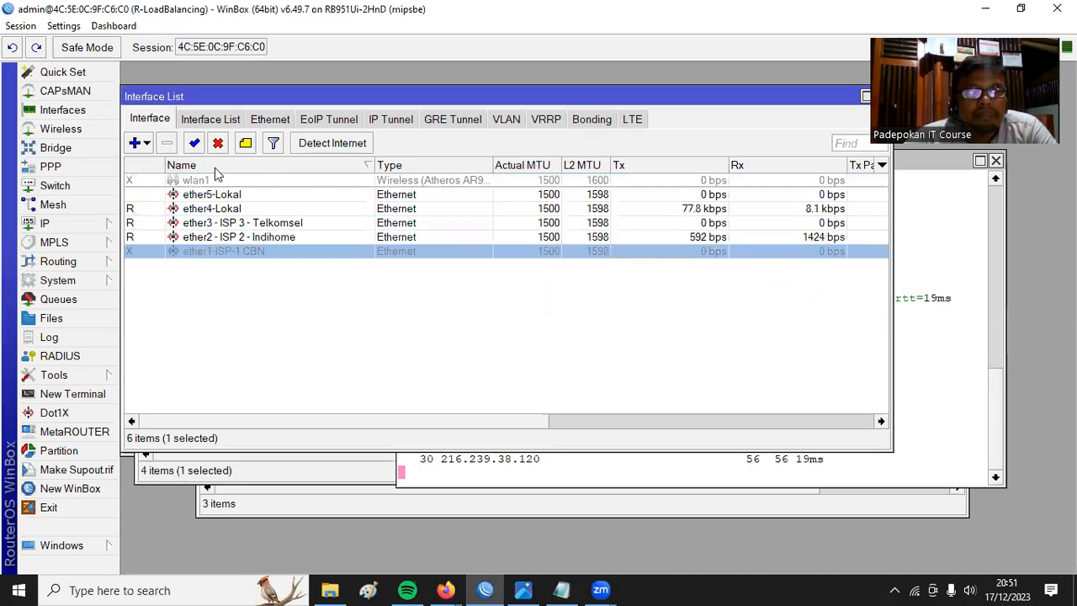
click(213, 168)
click(239, 196)
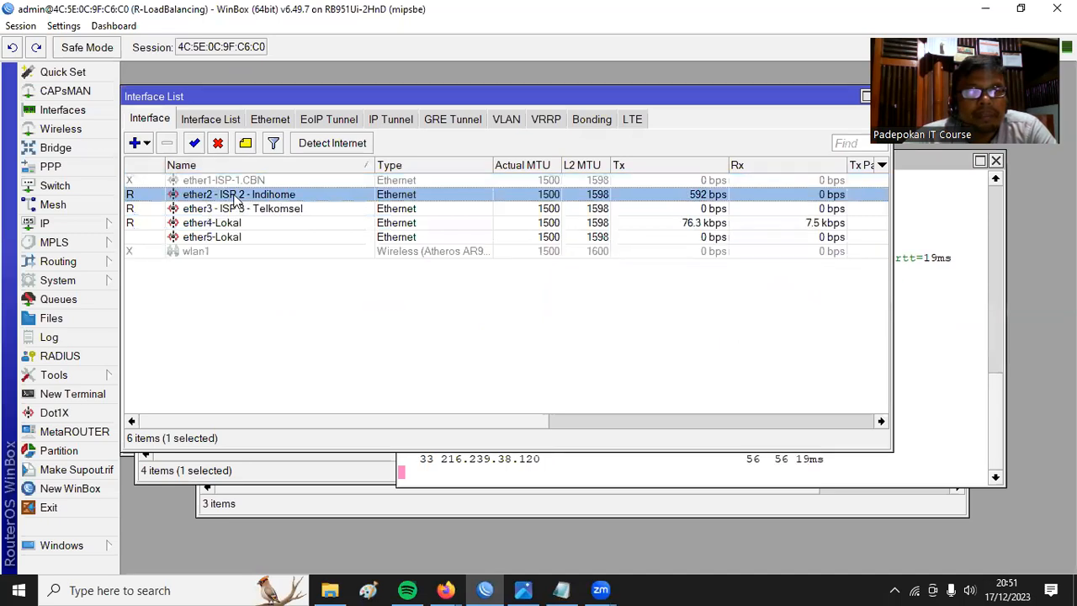
click(218, 145)
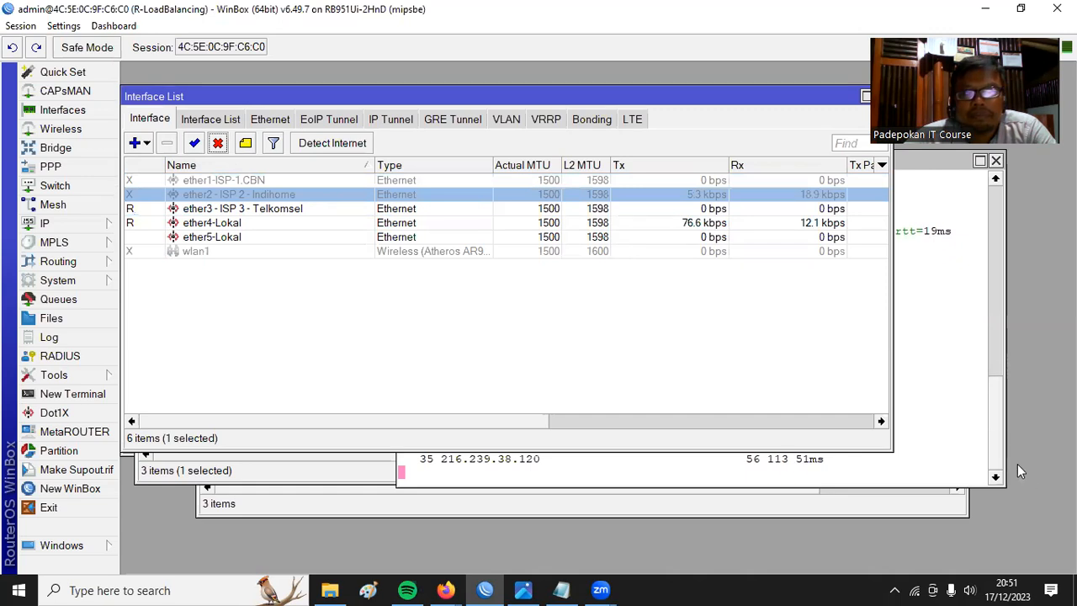
click(959, 380)
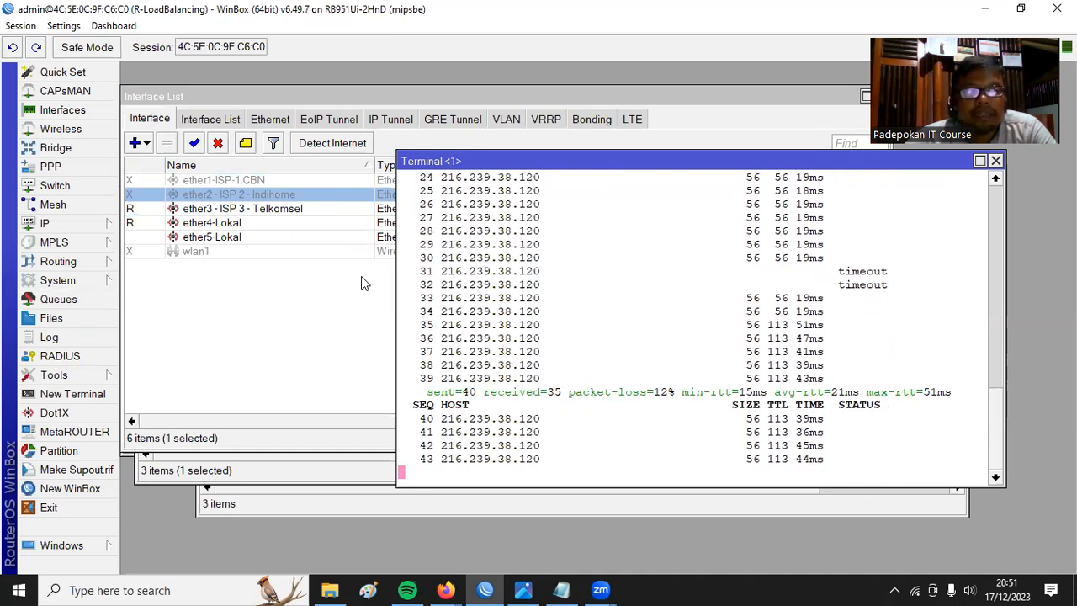
Step: Review the default route's gateway states with both the CBN and Indihome interfaces disabled, and close its details
click(227, 478)
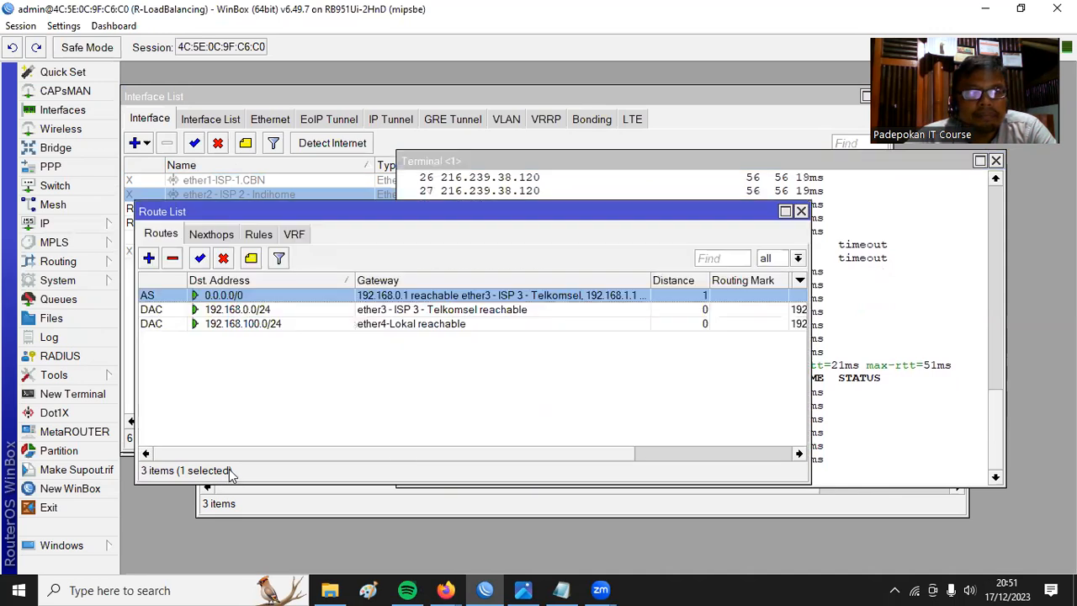
double_click(242, 295)
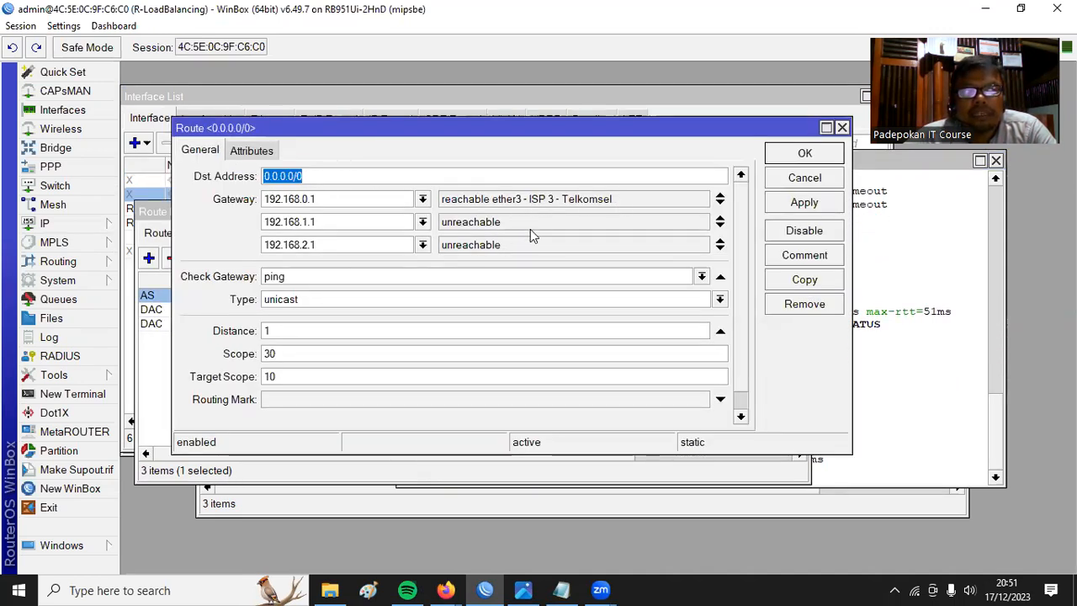
click(806, 154)
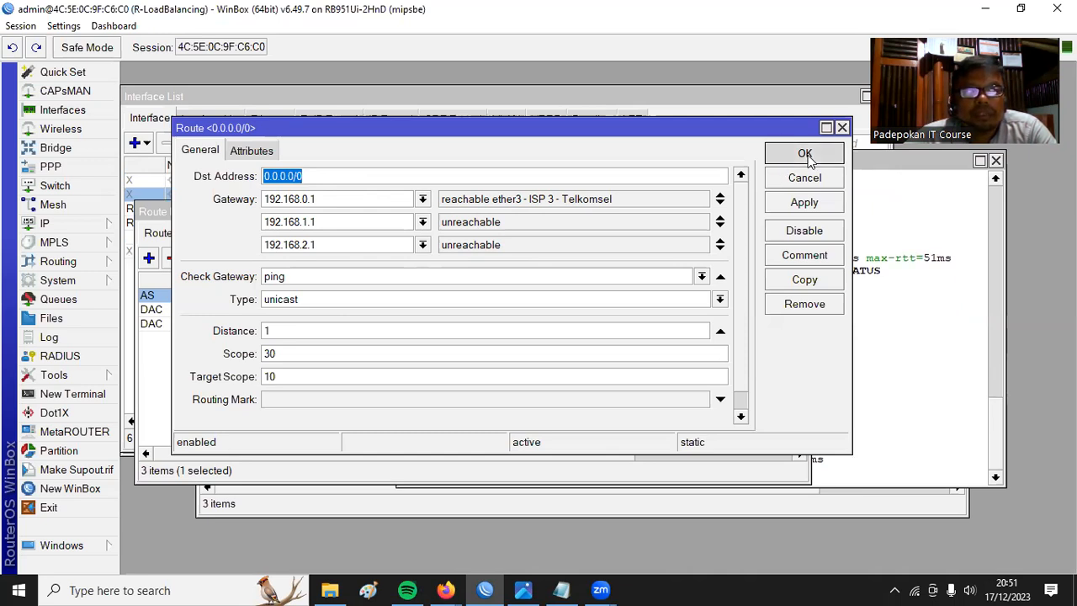
click(806, 154)
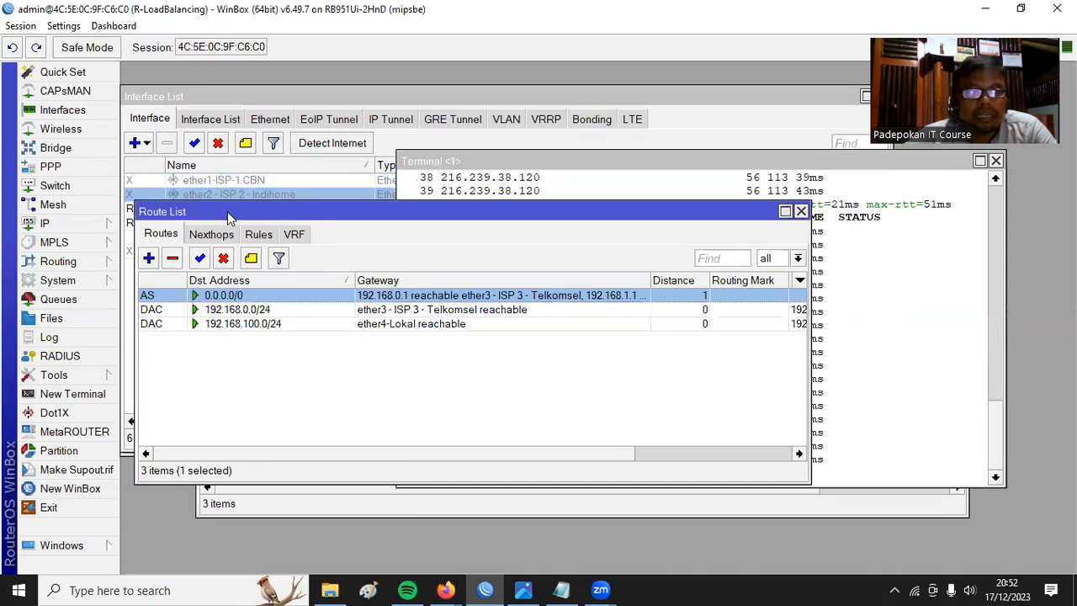
Step: Re-enable the ether1-ISP-1.CBN and ether2 - ISP 2 - Indihome interfaces and close the ping terminal
click(229, 181)
click(195, 143)
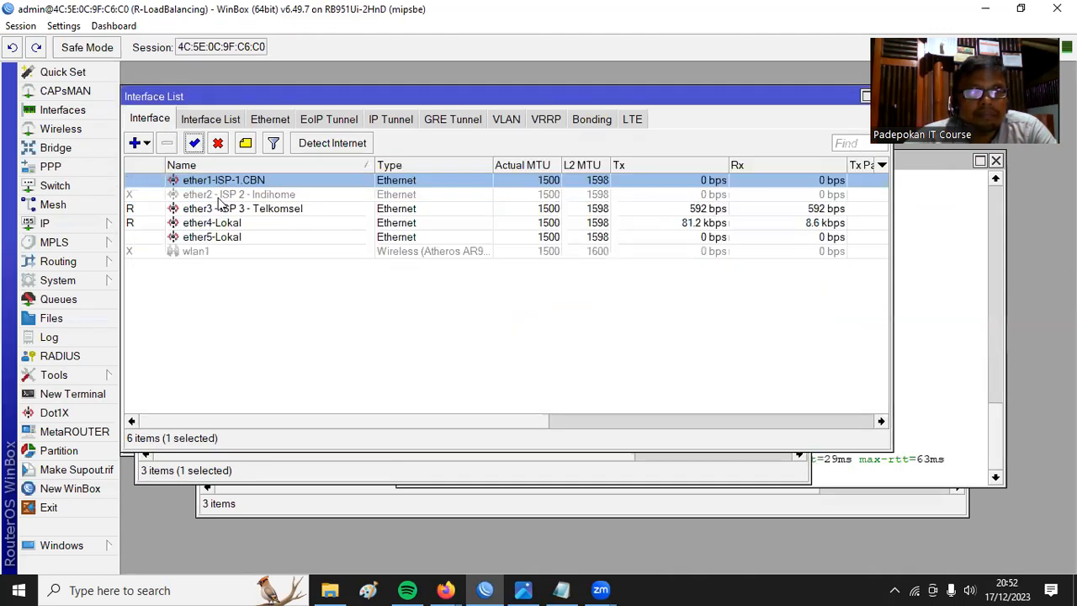
click(221, 196)
click(194, 143)
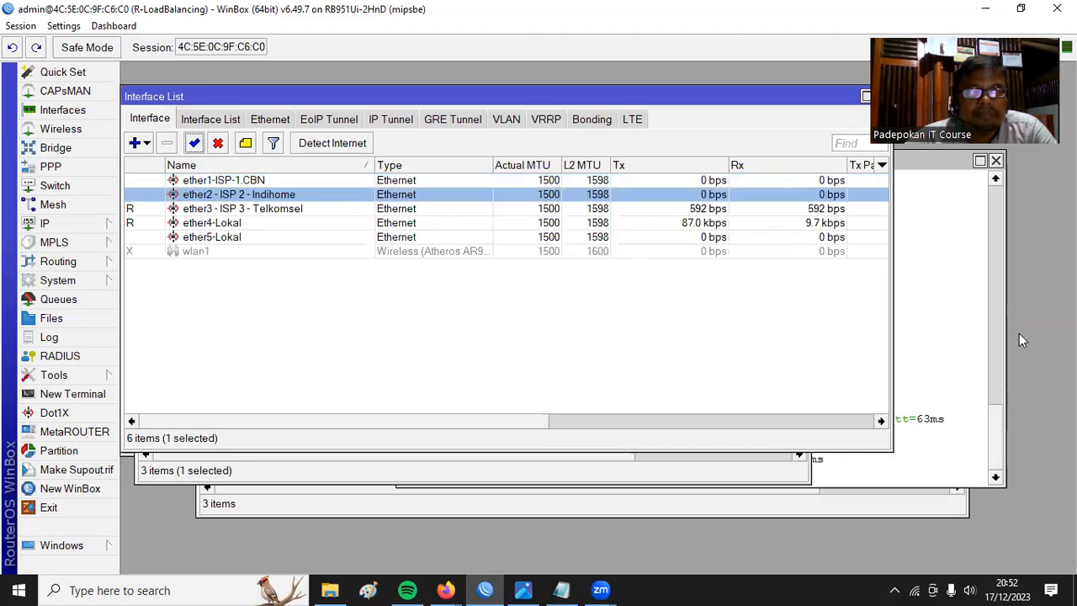
click(961, 370)
drag(926, 162, 827, 182)
click(897, 182)
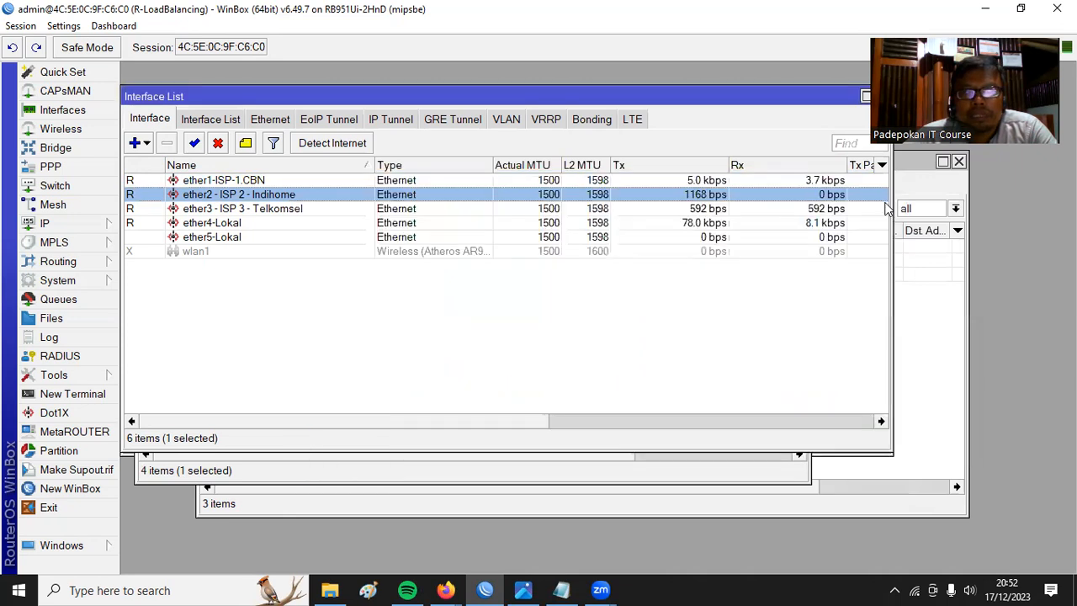
Step: Switch to the Notepad outline and append "& SETTING FAIL OVER" to item 3, Konfigurasi Dasar Mikrotik 3 ISP
click(574, 591)
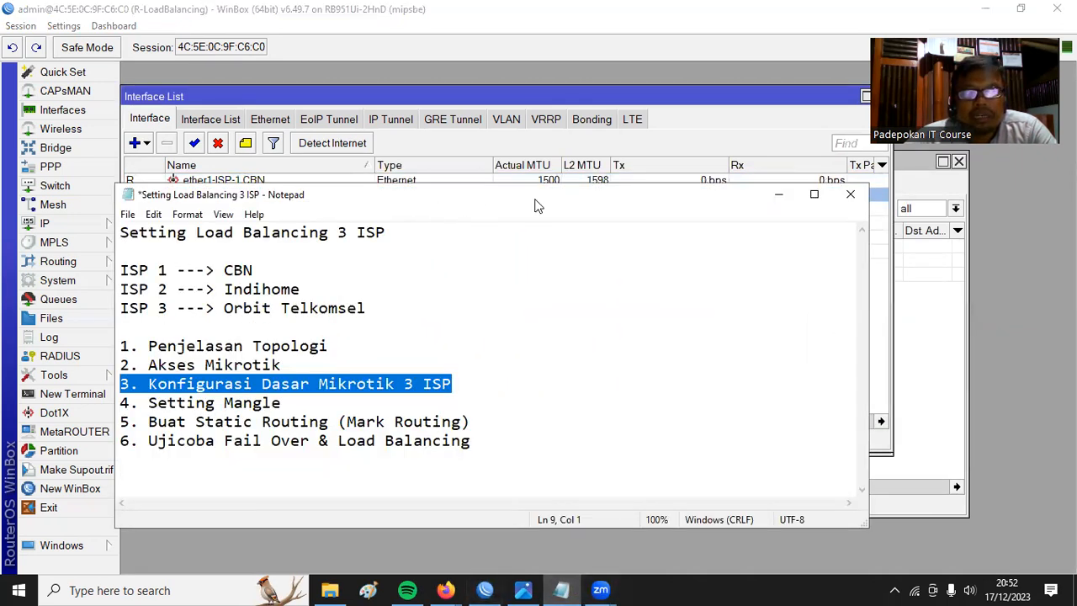
drag(436, 196, 574, 149)
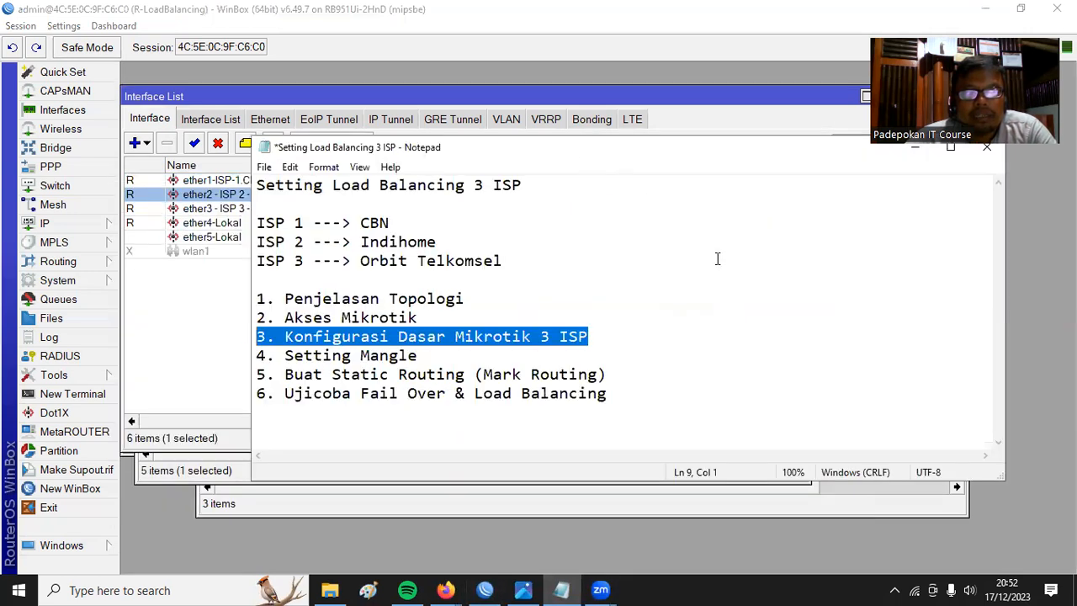
click(599, 338)
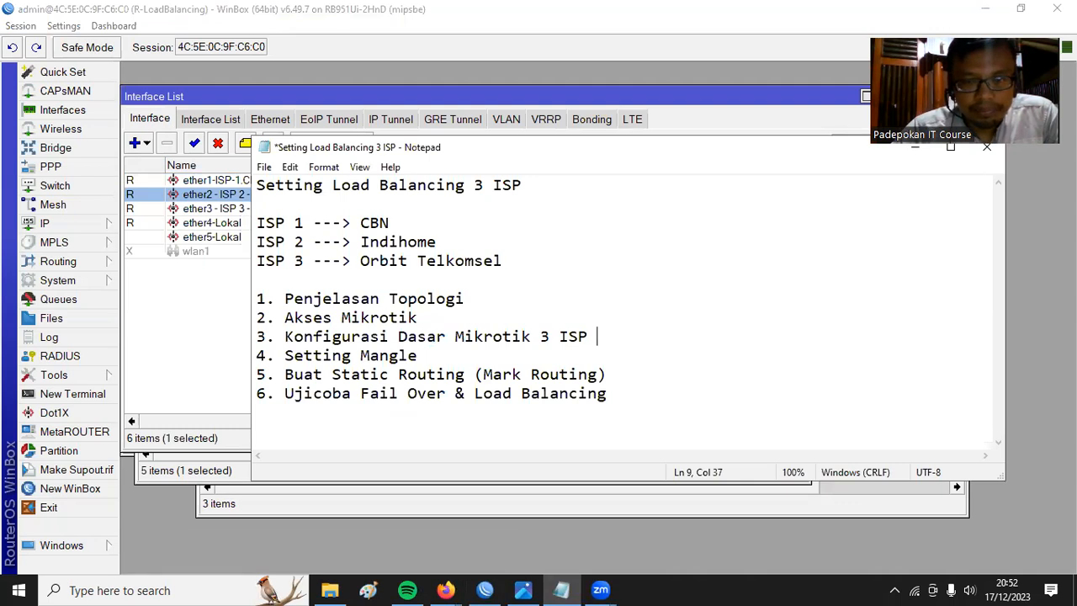
text(& SE)
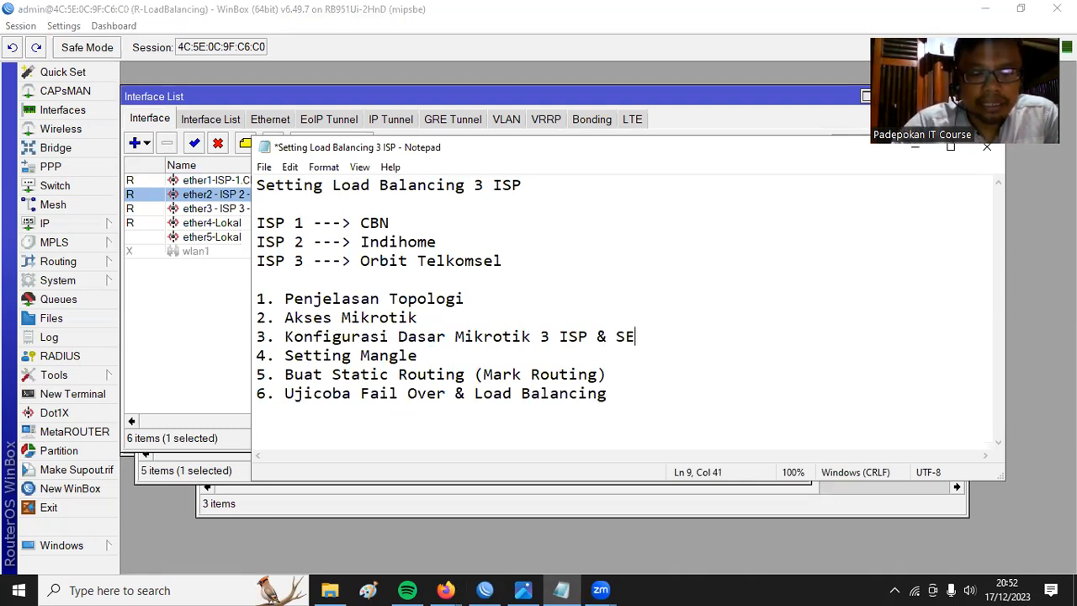
text(TTING FA)
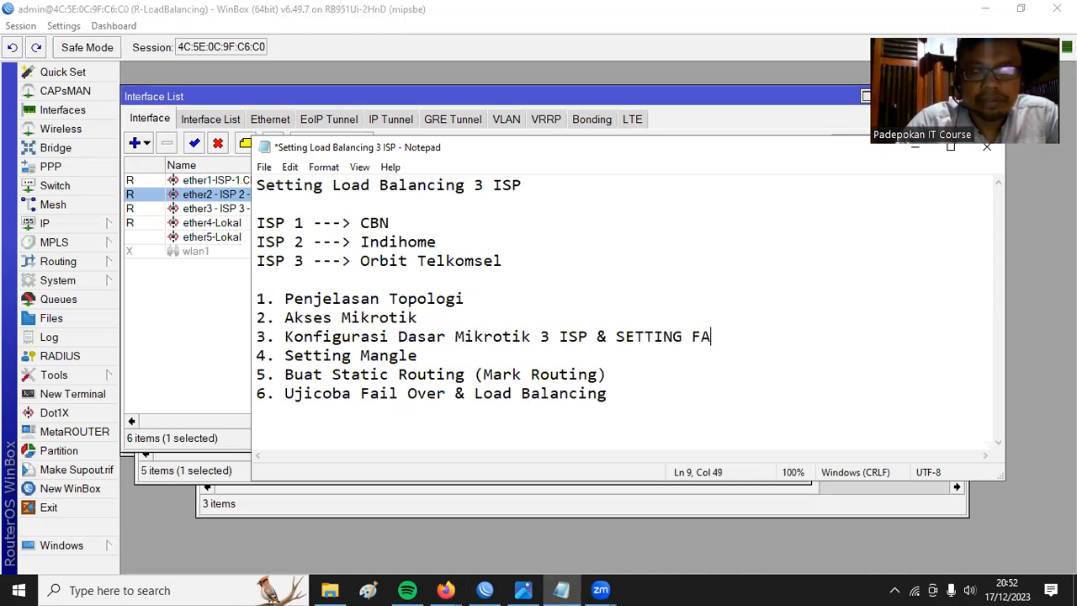
text(IL OVER)
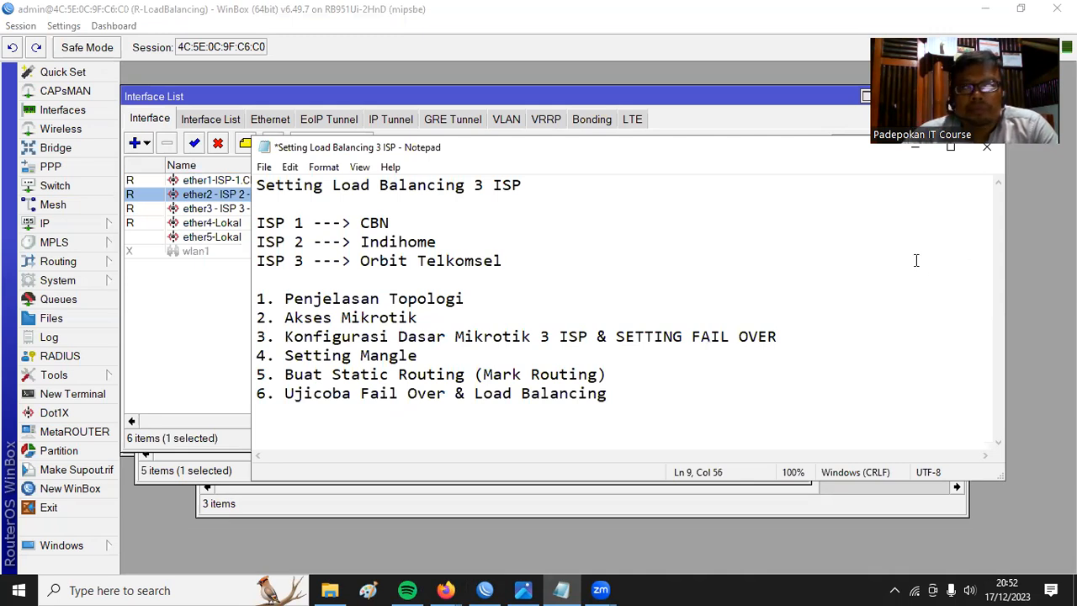
Step: Return to WinBox, close the interface list and disconnect the computer from the IT Course Wi-Fi network
drag(768, 110, 722, 138)
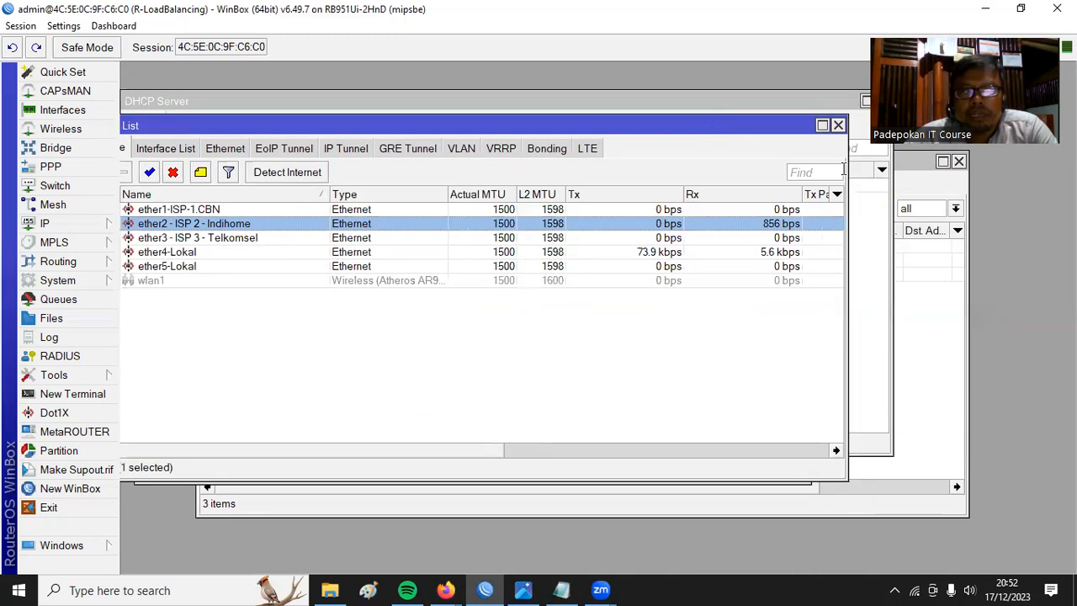
click(838, 125)
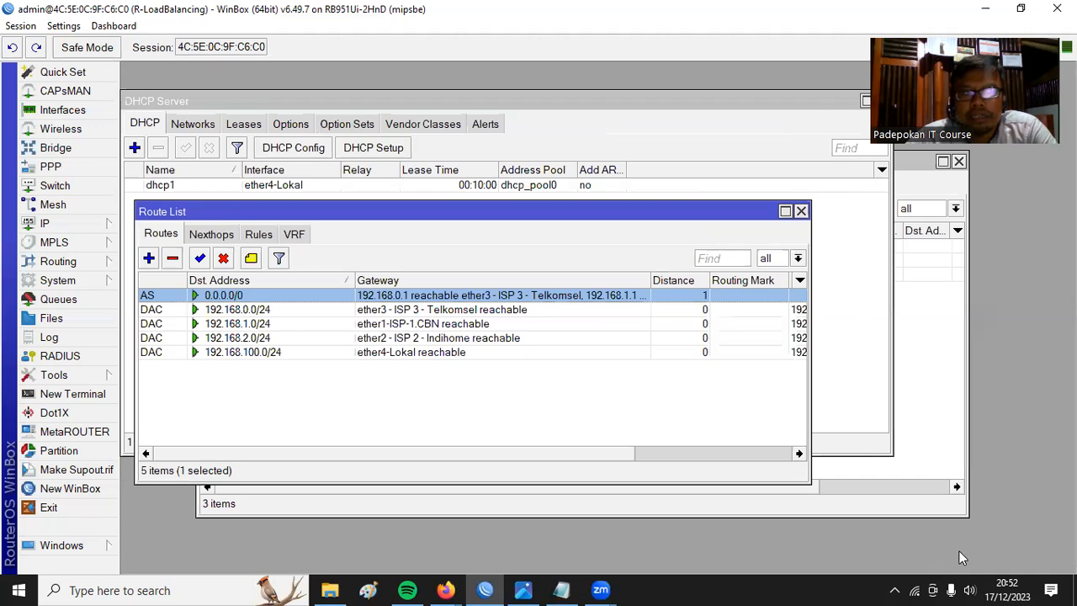
click(915, 589)
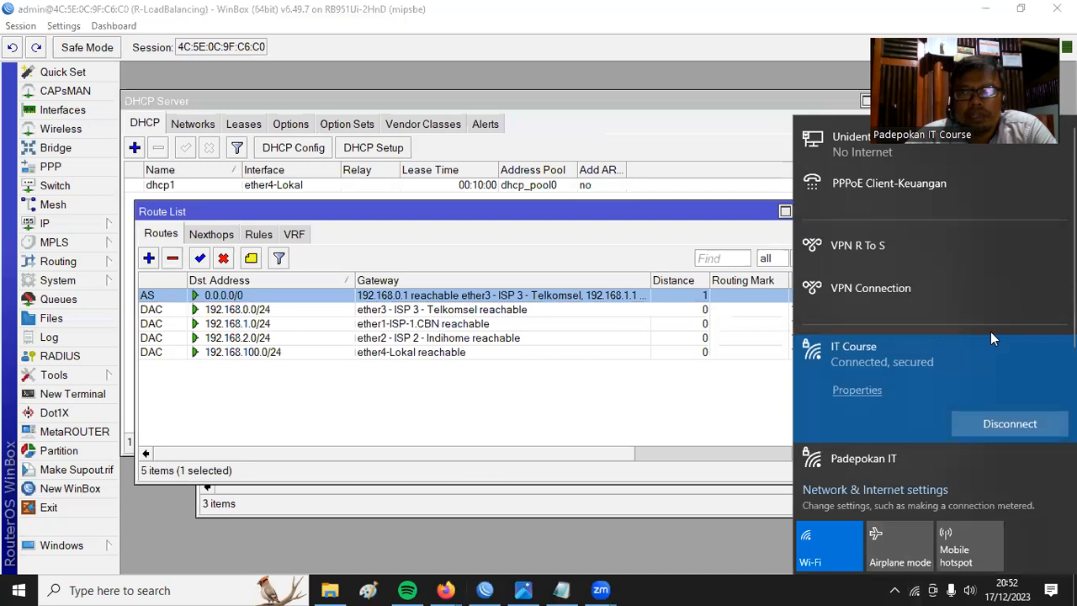
click(1010, 424)
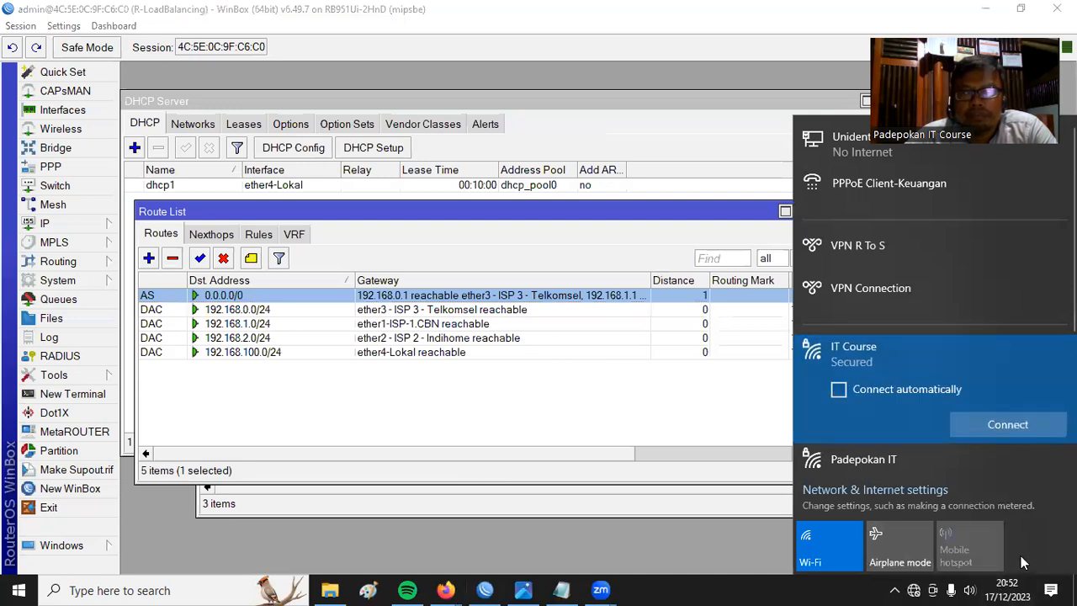
click(900, 589)
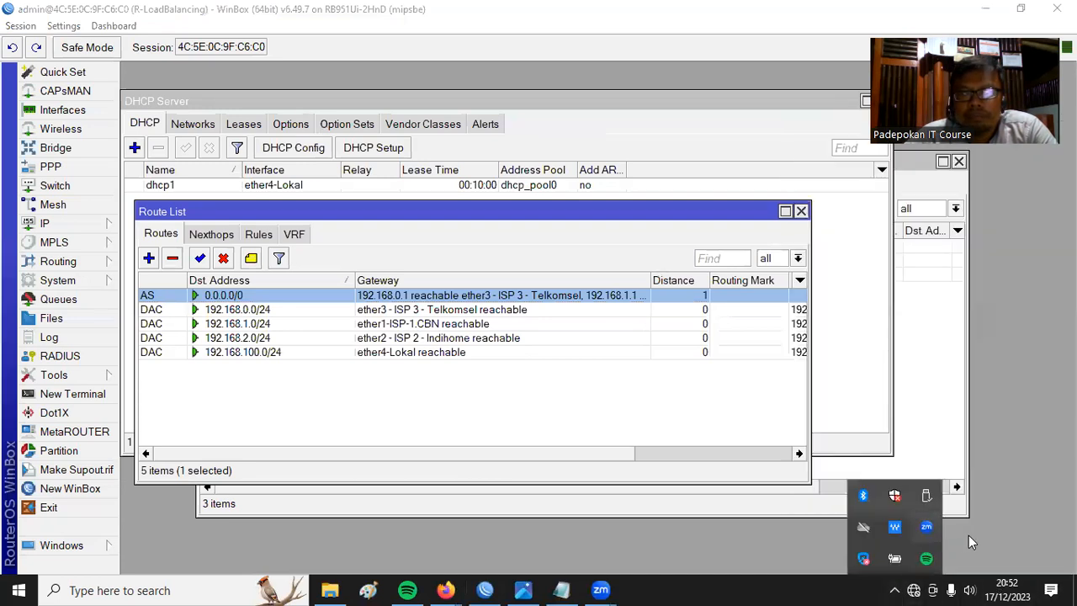
Step: Open Windows Network Connections and accept the Ethernet adapter's IPv4 settings with automatic IP and DNS server addresses
click(753, 436)
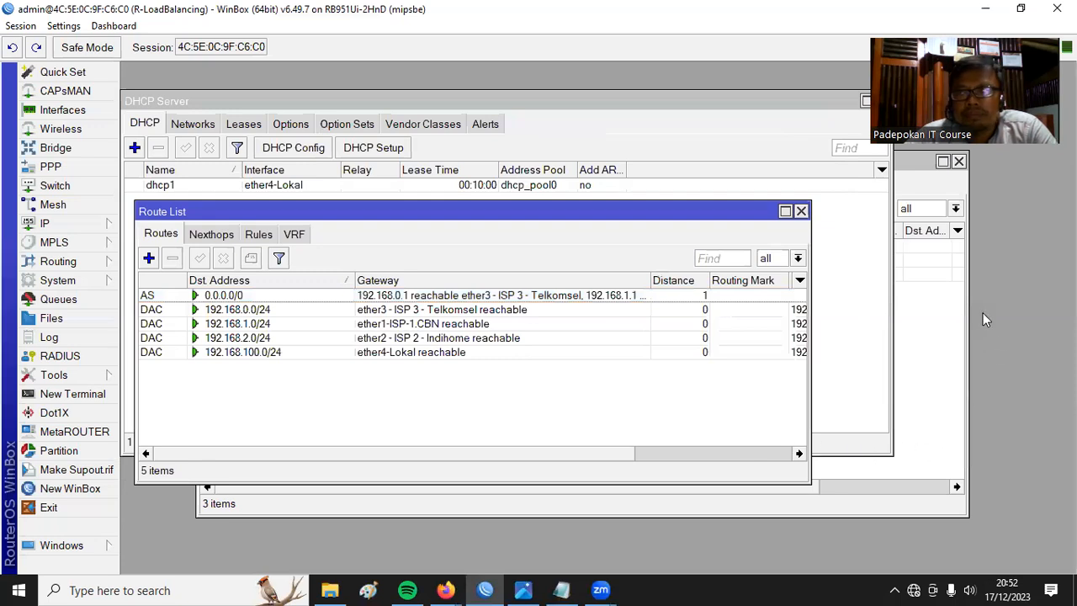
key(super+r)
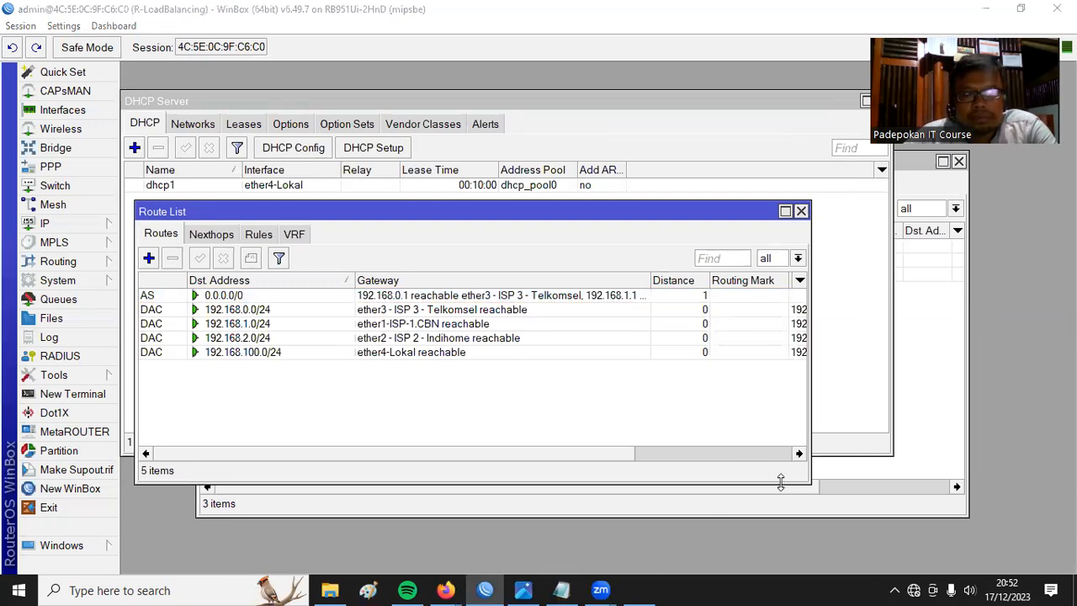
key(Escape)
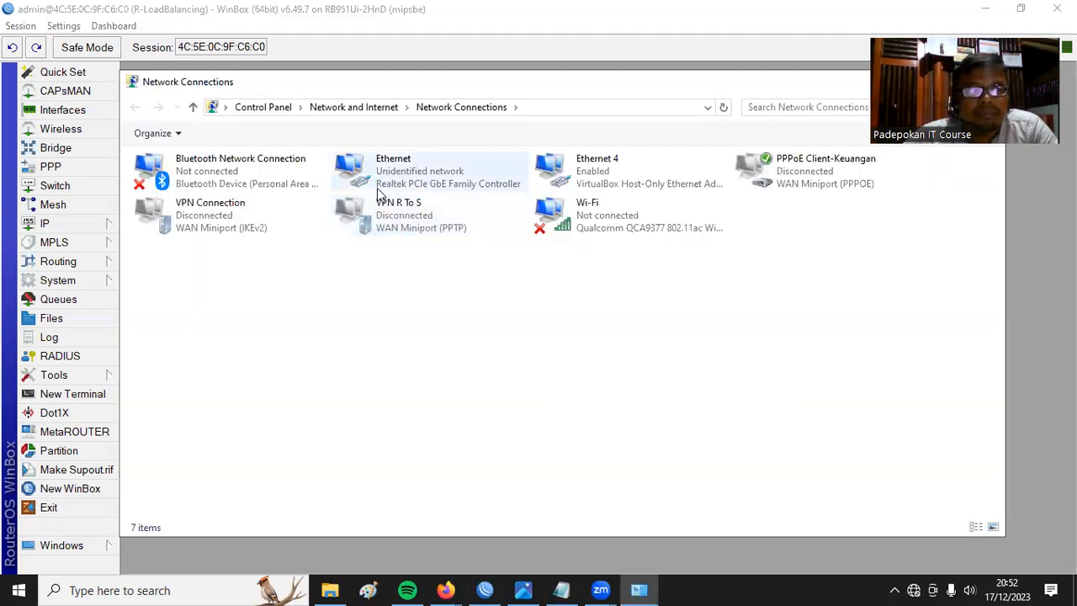
right_click(376, 176)
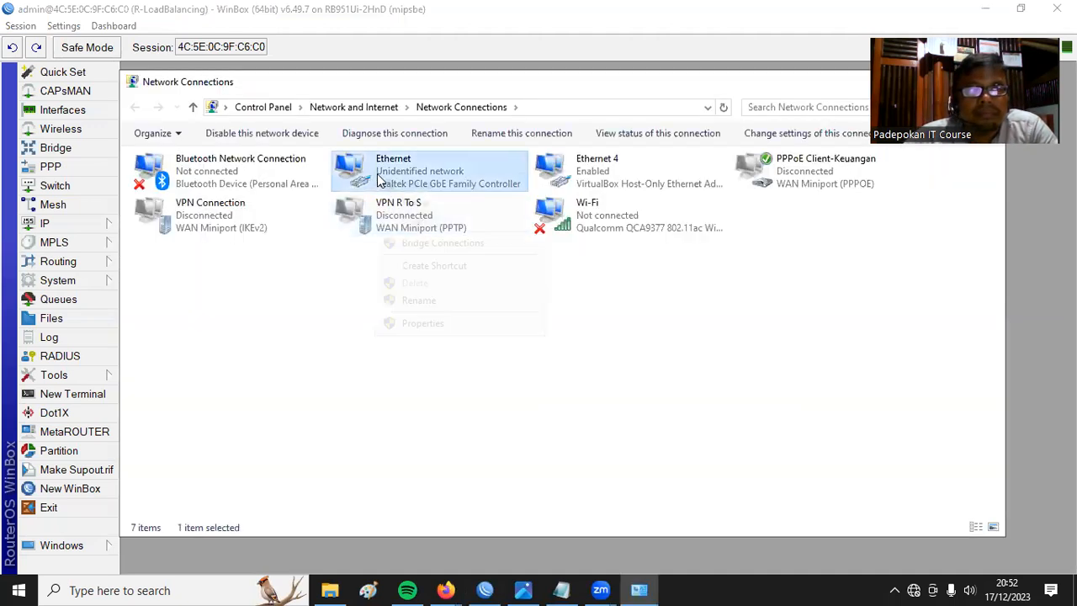
click(481, 325)
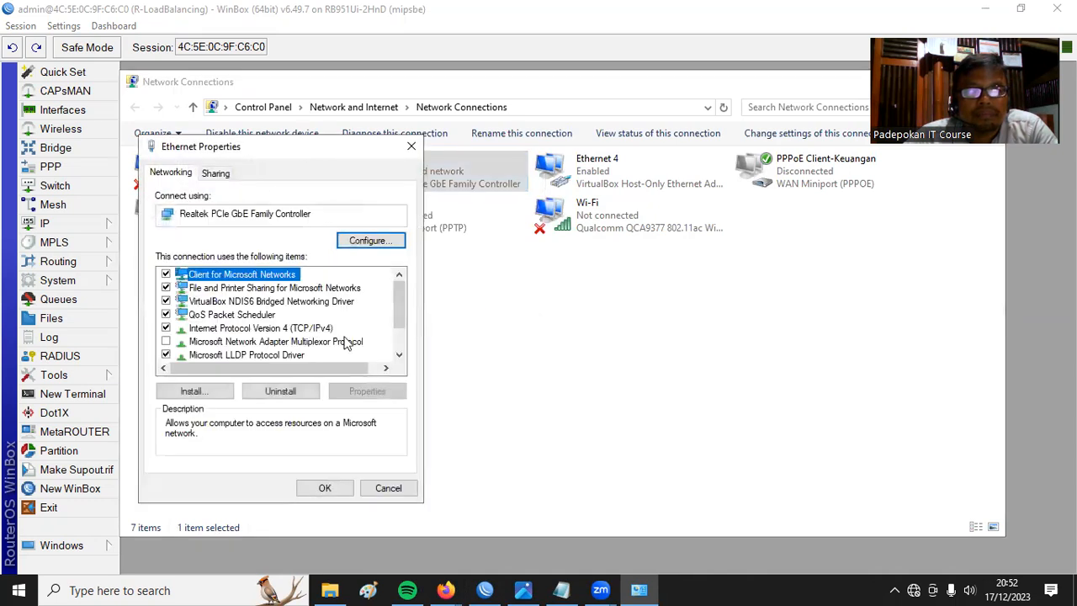
click(317, 329)
click(367, 391)
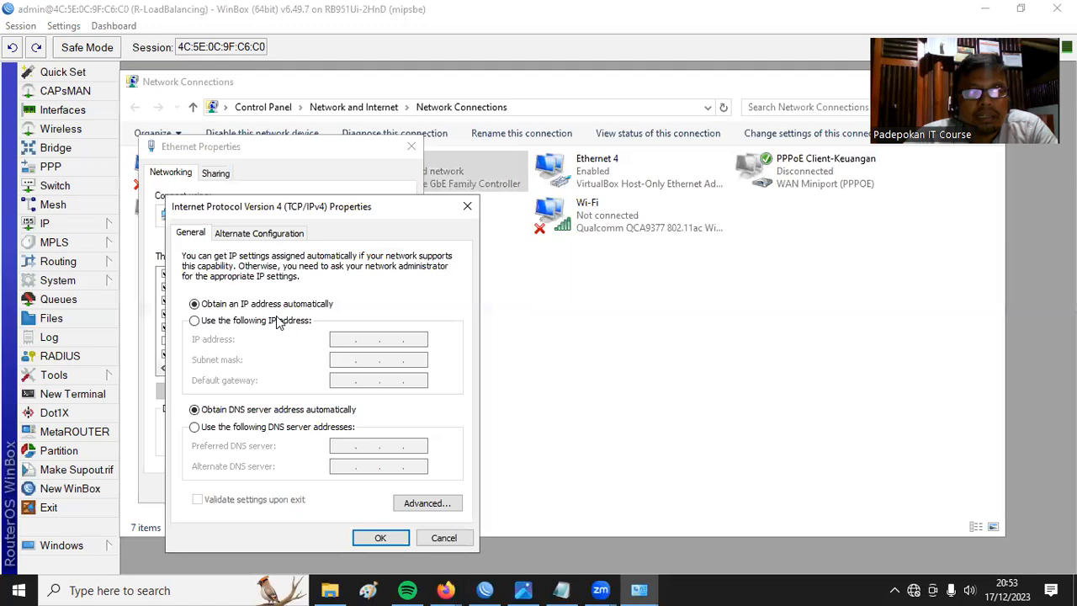
click(380, 539)
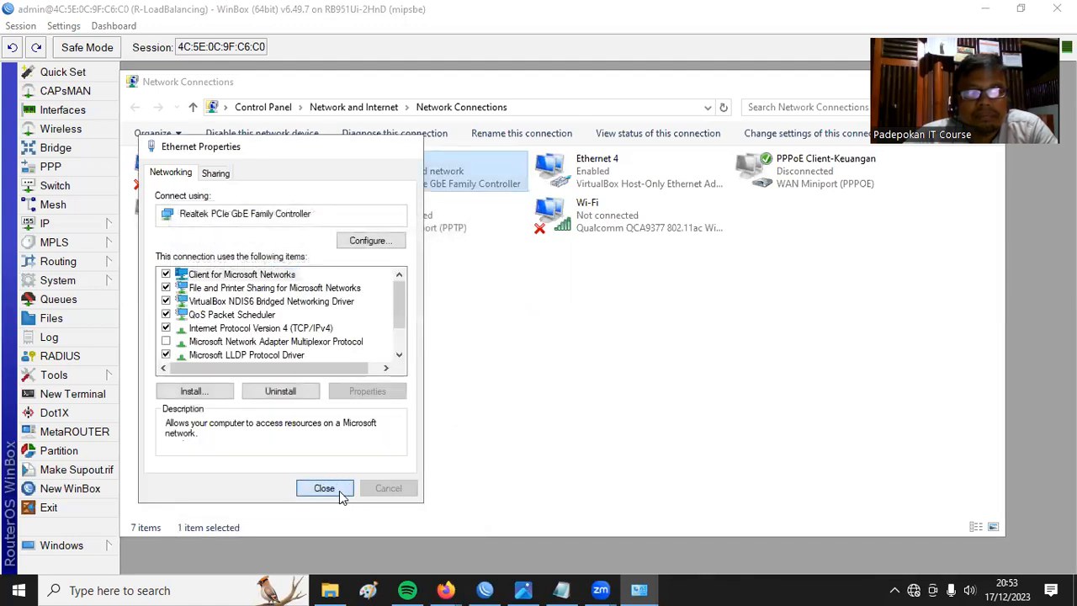
click(328, 488)
click(522, 334)
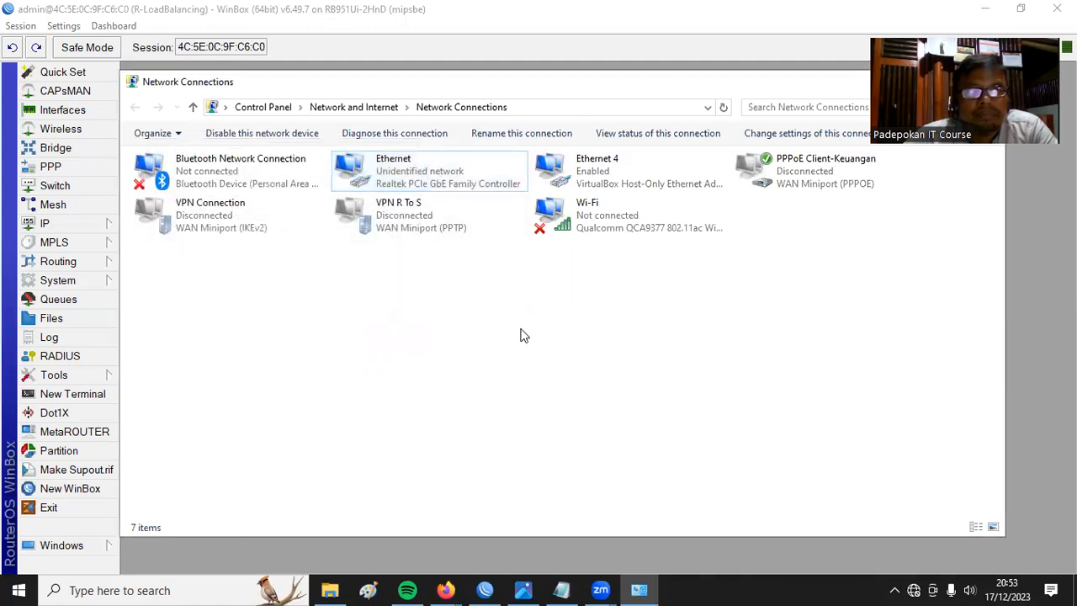
Step: Examine the Ethernet adapter's connection details for its assigned IPv4 address, and close the details and status windows
right_click(392, 178)
click(426, 202)
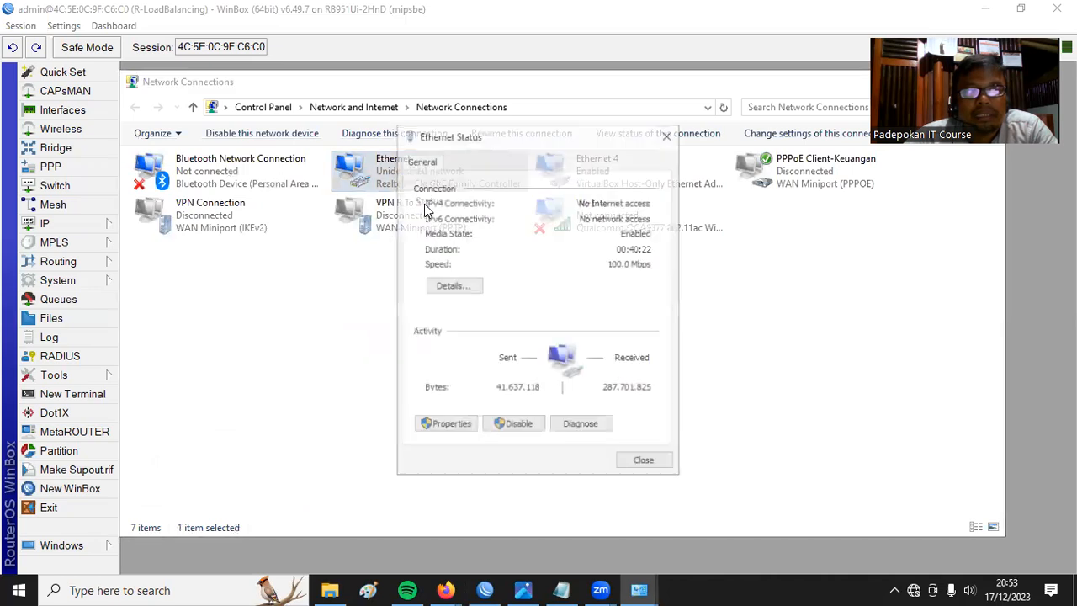
click(450, 286)
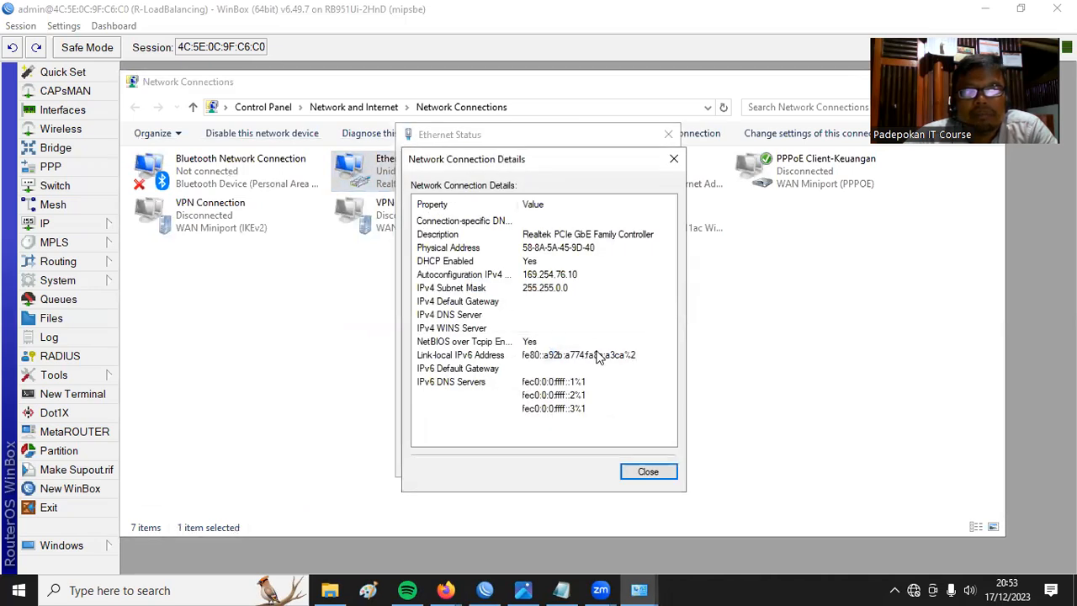
click(557, 278)
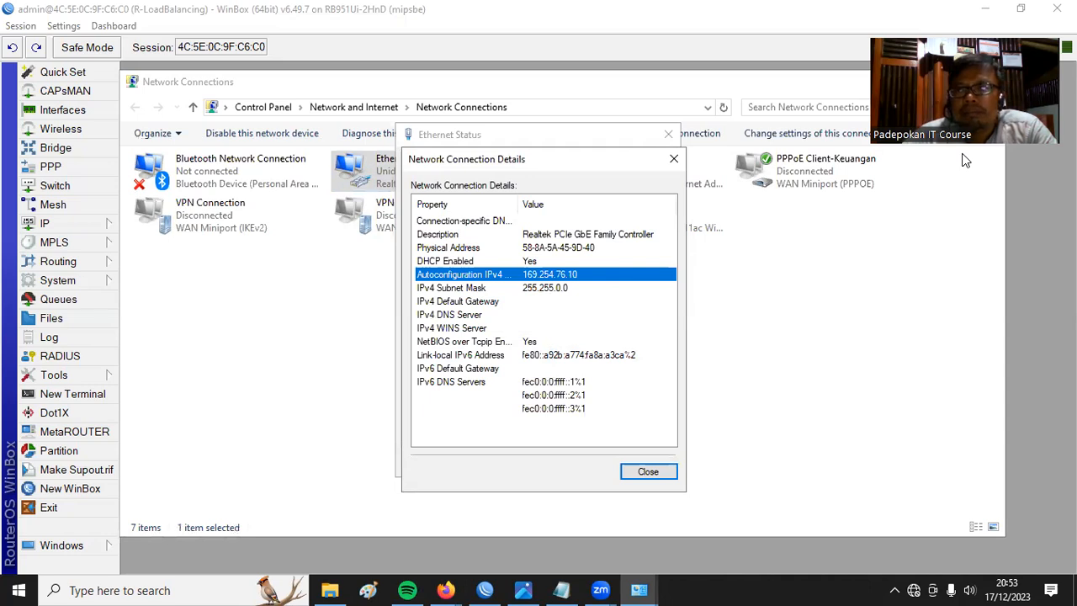
click(649, 468)
click(646, 464)
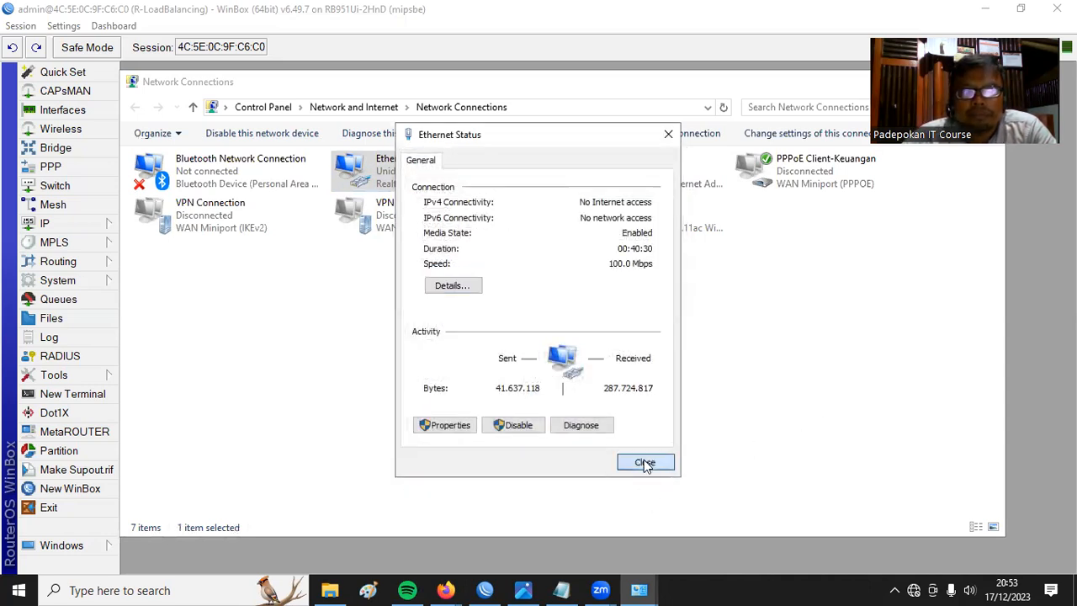